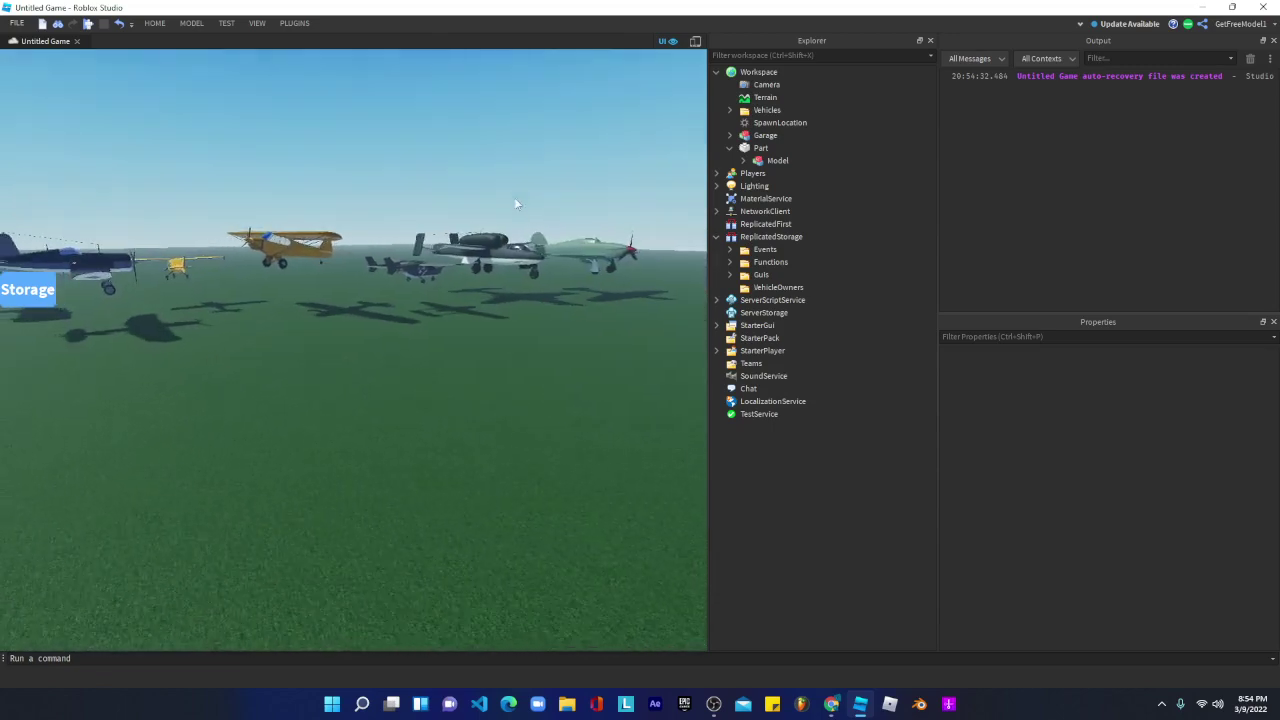
- Examine the Supercar's Boost setting and its BoosterAddSpeed value, and look at the car from behind
{"action": "key", "text": "w"}
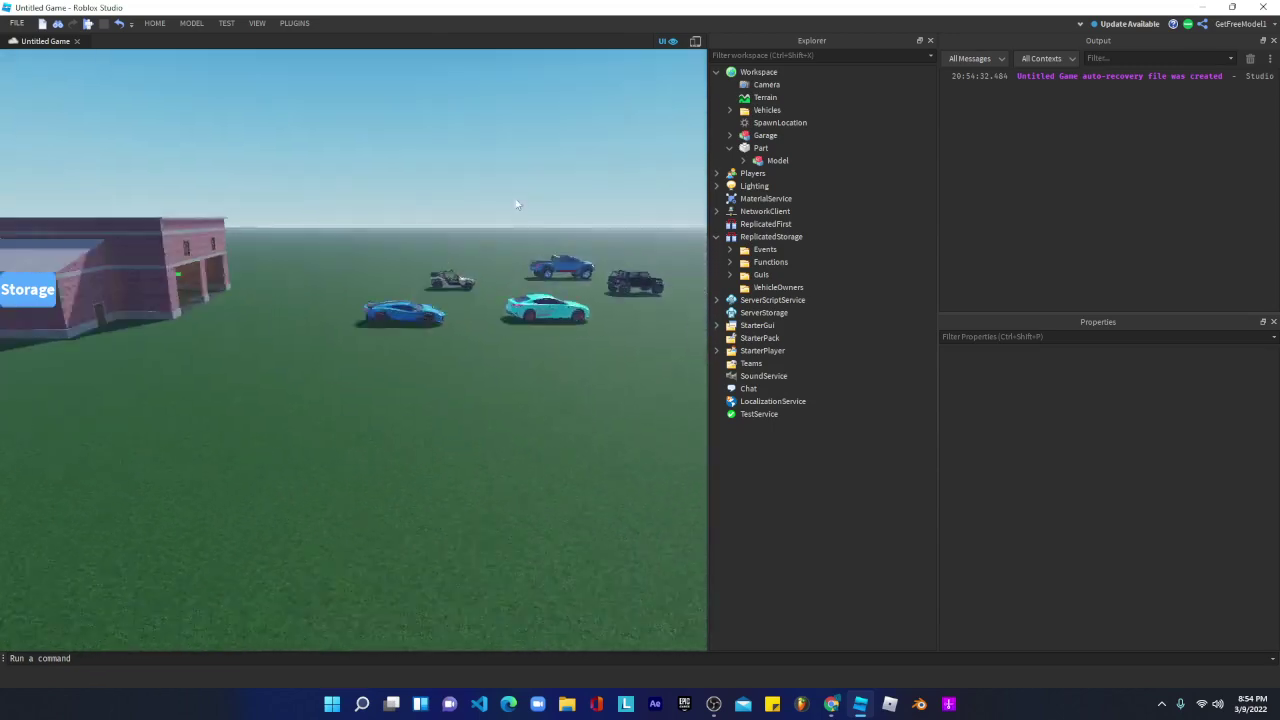
{"action": "left_click_drag", "start_coordinate": [447, 195], "coordinate": [395, 409]}
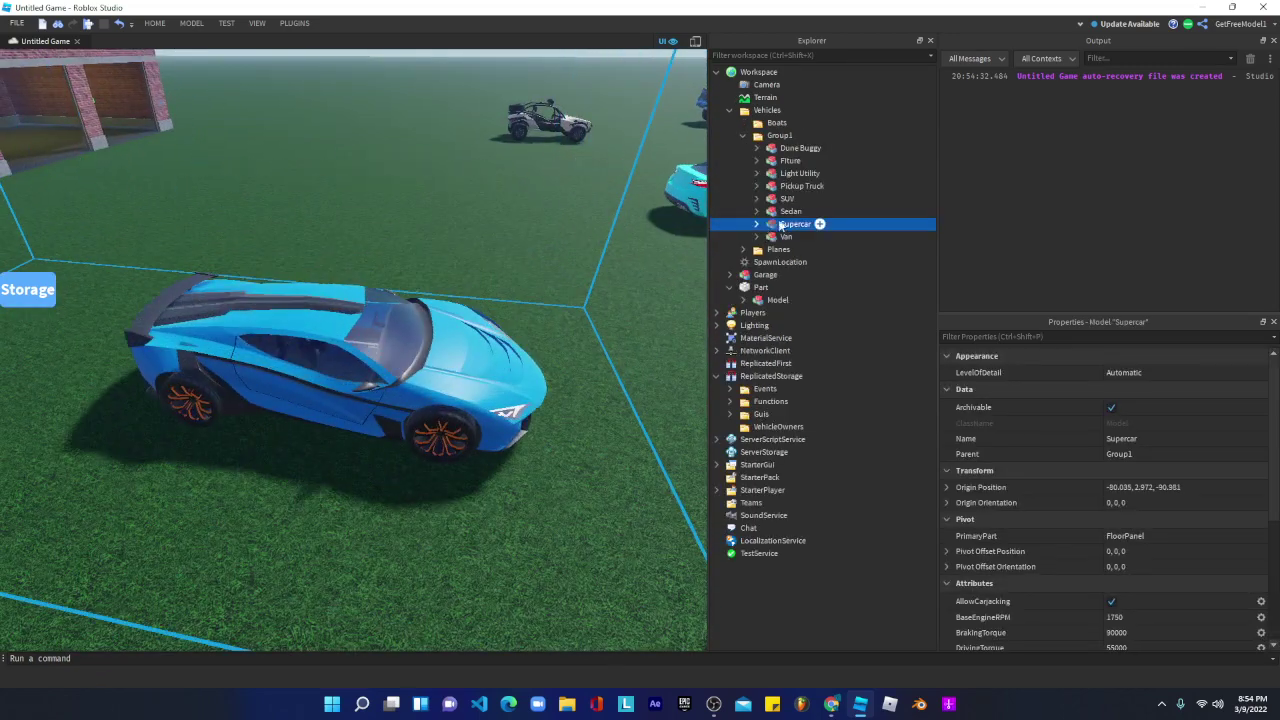
{"action": "left_click", "coordinate": [757, 224]}
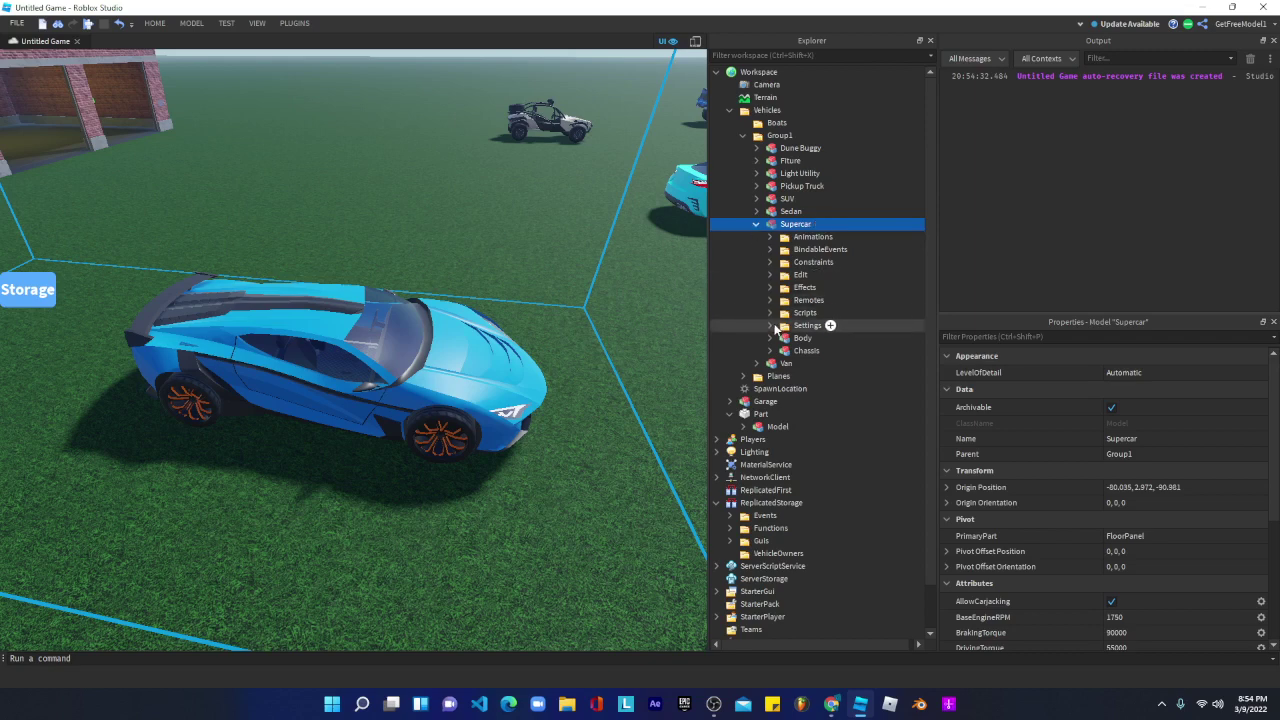
{"action": "left_click", "coordinate": [815, 338]}
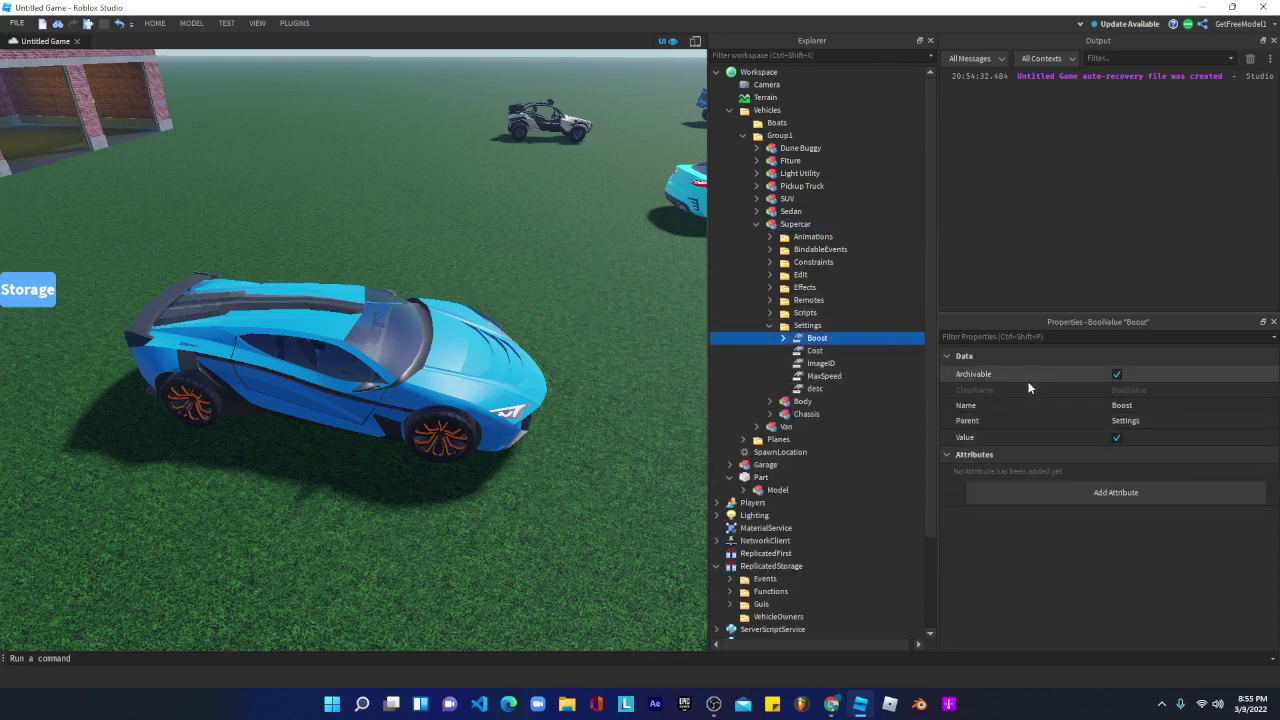
{"action": "left_click", "coordinate": [784, 338]}
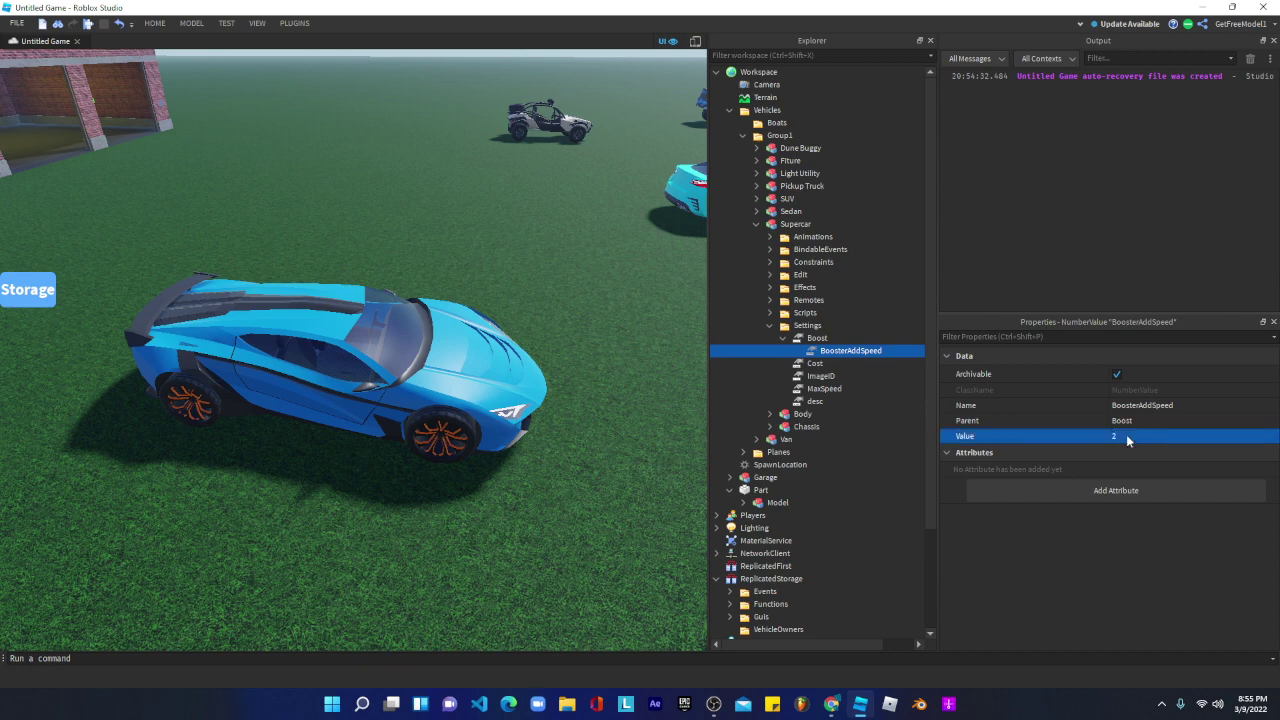
{"action": "key", "text": "w"}
{"action": "key", "text": "a"}
{"action": "right_click_drag", "start_coordinate": [494, 340], "coordinate": [495, 340]}
{"action": "key", "text": "w"}
{"action": "key", "text": "d"}
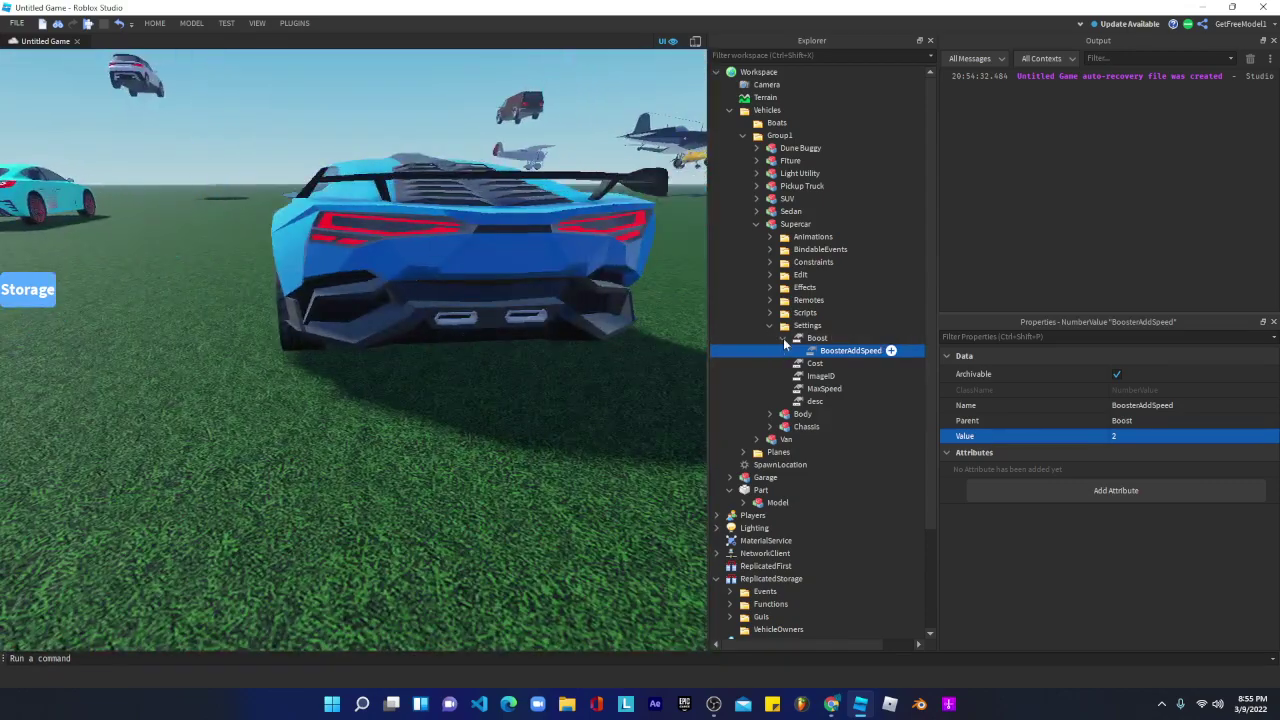
{"action": "left_click", "coordinate": [784, 338]}
{"action": "left_click", "coordinate": [771, 326]}
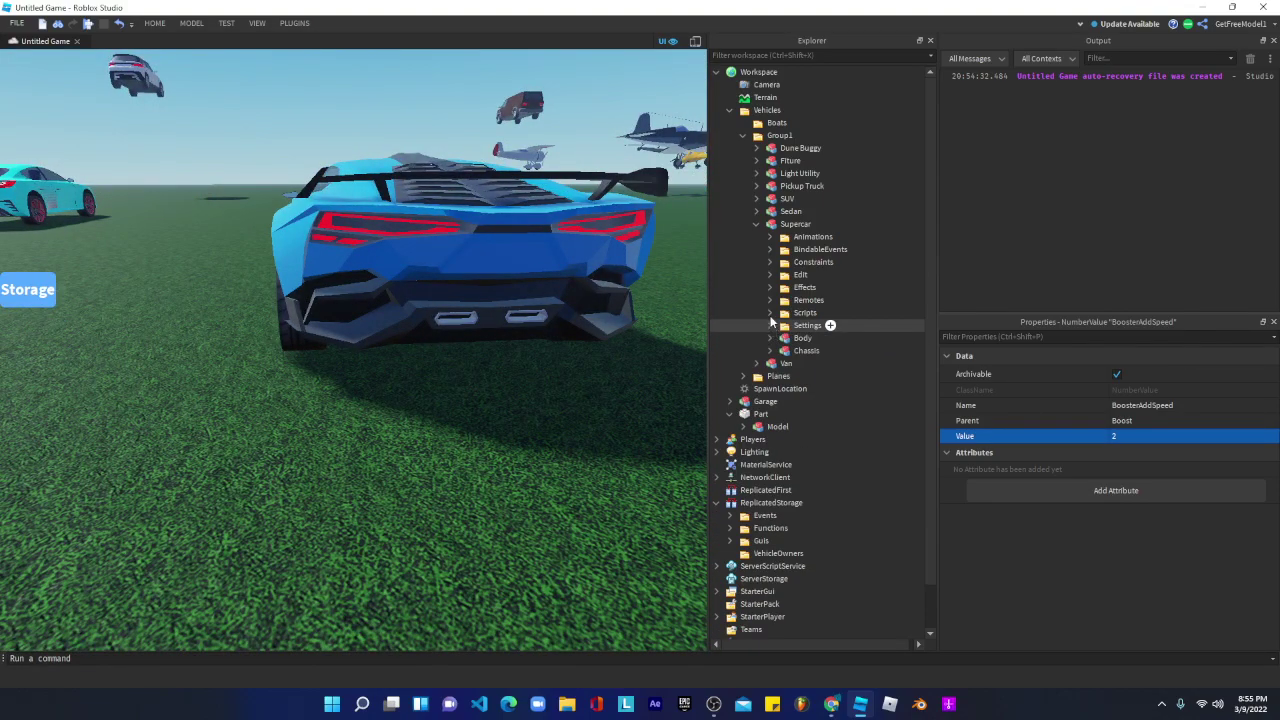
- Inspect the Supercar's exhaust effect by expanding Body, Model, Bore and Attachment down to its particle emitters
{"action": "left_click", "coordinate": [769, 314]}
{"action": "key", "text": "w"}
{"action": "right_click_drag", "start_coordinate": [420, 434], "coordinate": [420, 434]}
{"action": "key", "text": "s"}
{"action": "key", "text": "d"}
{"action": "key", "text": "s"}
{"action": "key", "text": "a"}
{"action": "left_click", "coordinate": [769, 313]}
{"action": "left_click", "coordinate": [771, 338]}
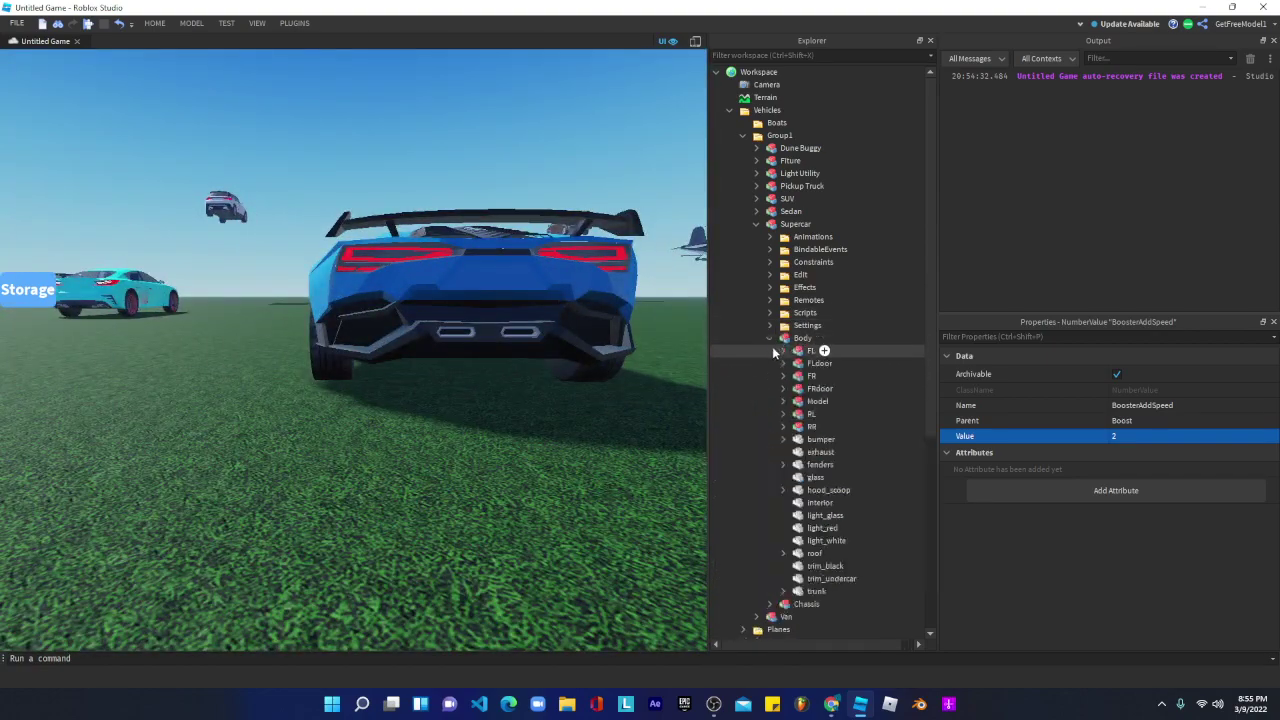
{"action": "left_click", "coordinate": [785, 403]}
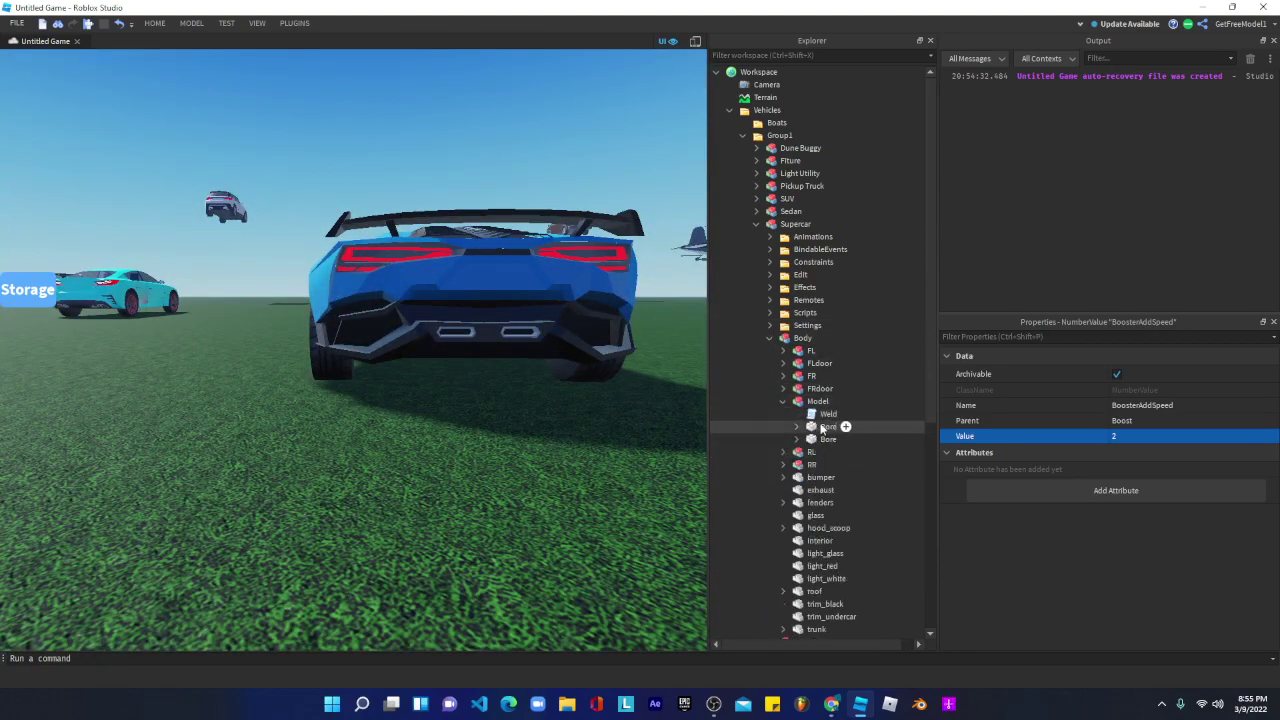
{"action": "left_click", "coordinate": [822, 427]}
{"action": "left_click", "coordinate": [825, 440]}
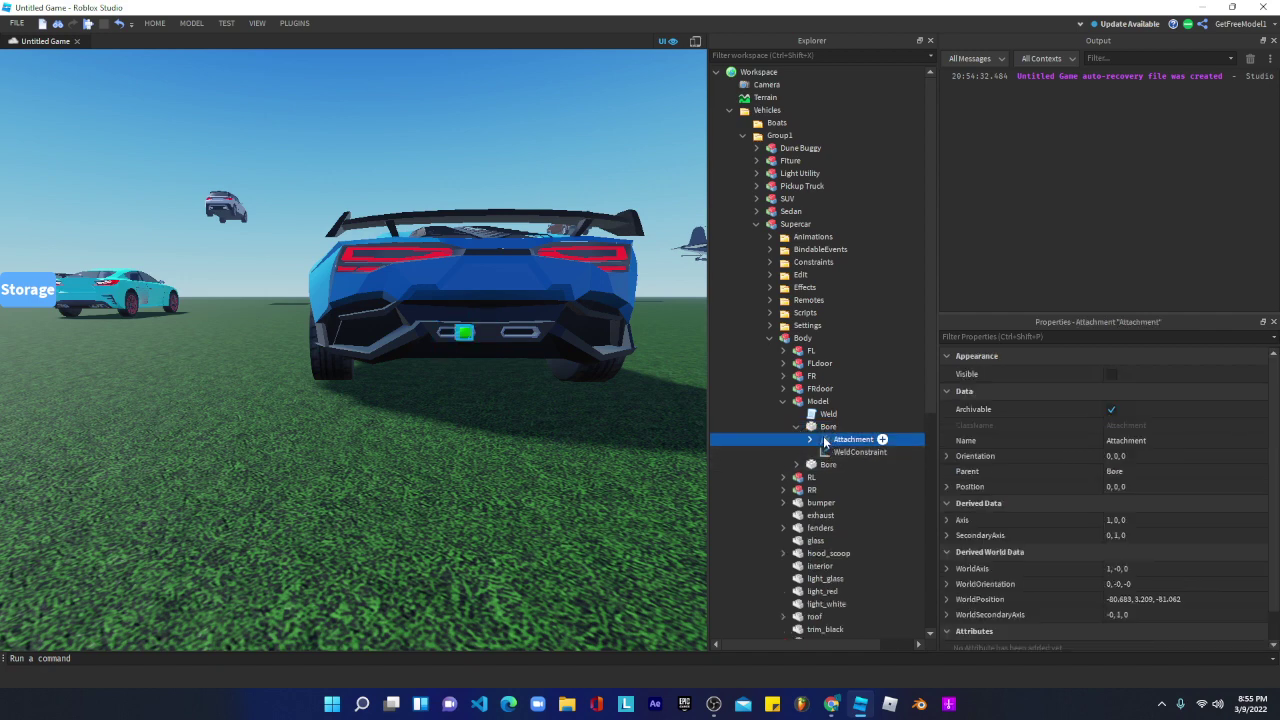
{"action": "left_click", "coordinate": [811, 440]}
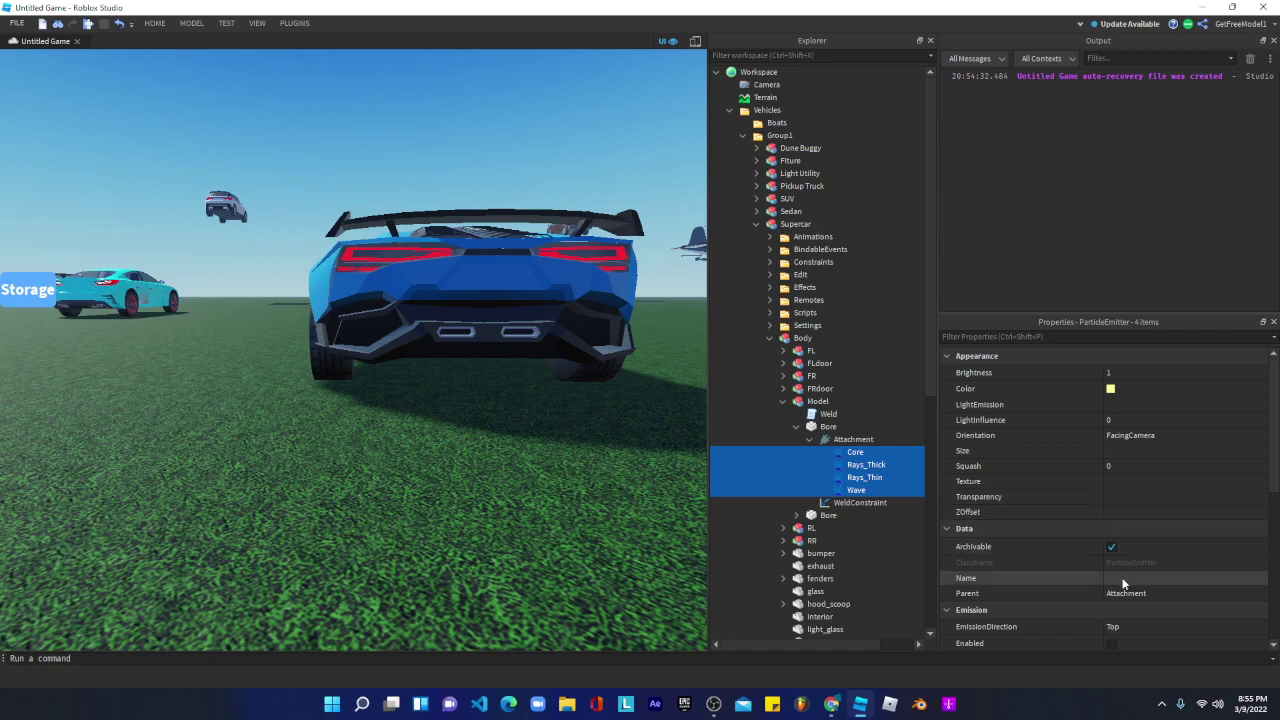
- Briefly enable the Core, Rays_Thick, Rays_Thin and Wave emitters to preview them, disable them again and collapse the Supercar
{"action": "left_click", "coordinate": [1123, 637]}
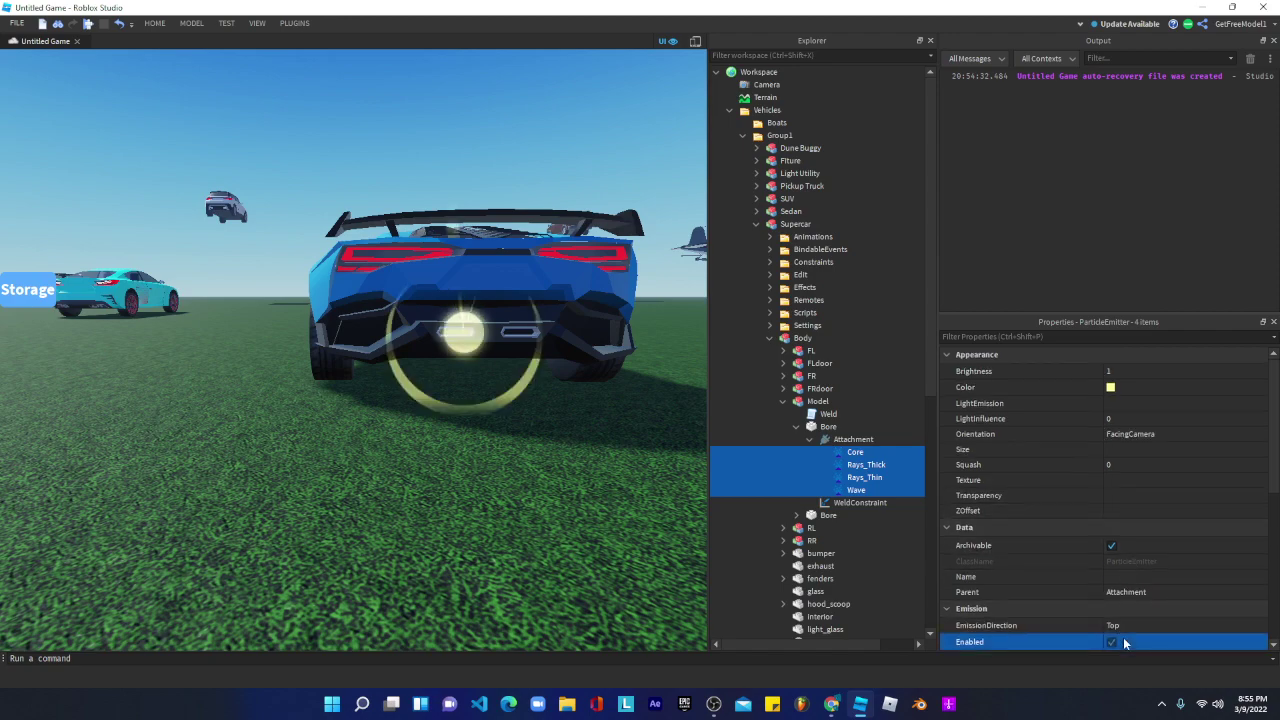
{"action": "left_click", "coordinate": [1123, 643]}
{"action": "scroll", "coordinate": [524, 434], "scroll_direction": "up", "scroll_amount": 4}
{"action": "right_click_drag", "start_coordinate": [523, 437], "coordinate": [757, 404]}
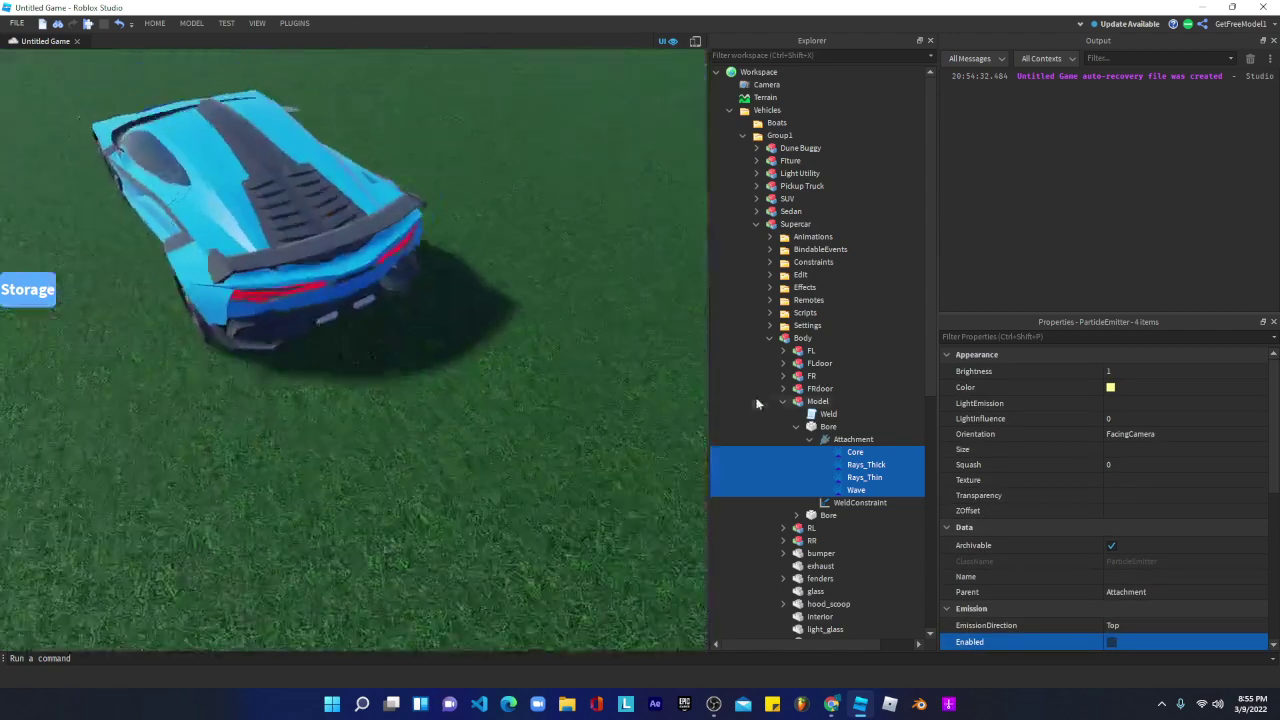
{"action": "left_click", "coordinate": [784, 401]}
{"action": "left_click", "coordinate": [770, 338]}
{"action": "left_click", "coordinate": [757, 224]}
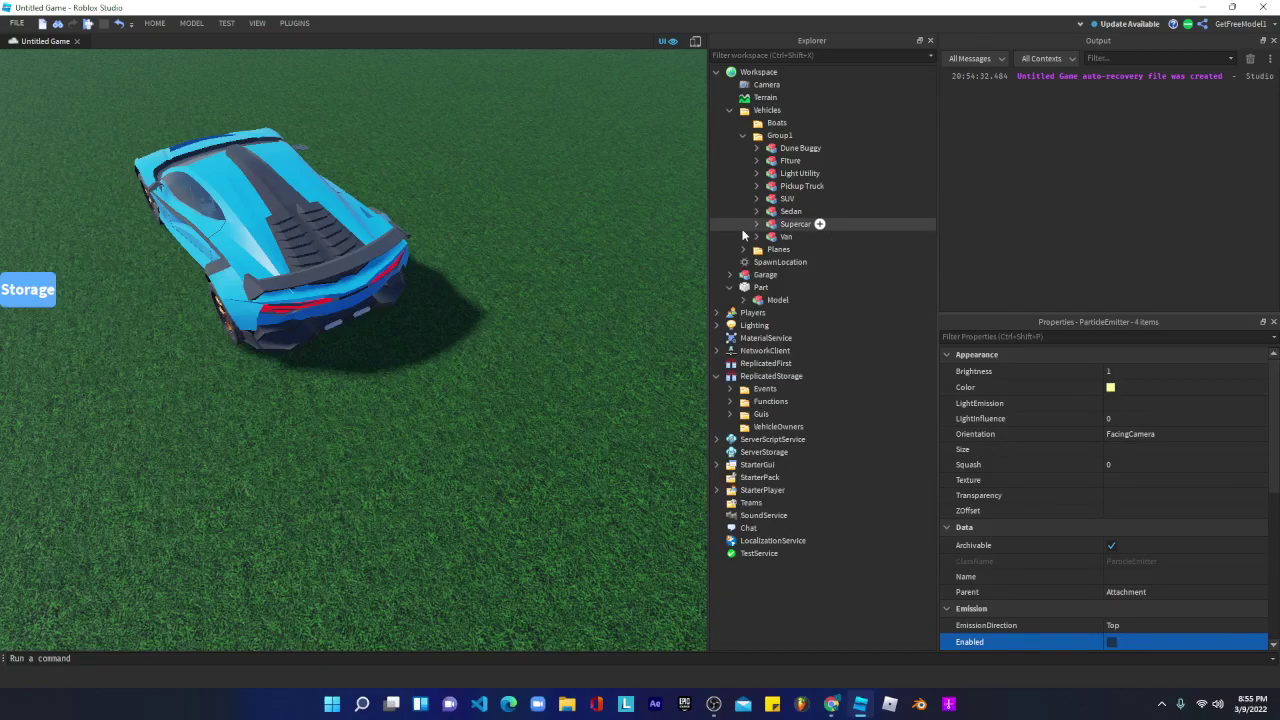
- Move the Sedan across the grass to about -109, 3, -96.5
{"action": "scroll", "coordinate": [421, 301], "scroll_direction": "down", "scroll_amount": 6}
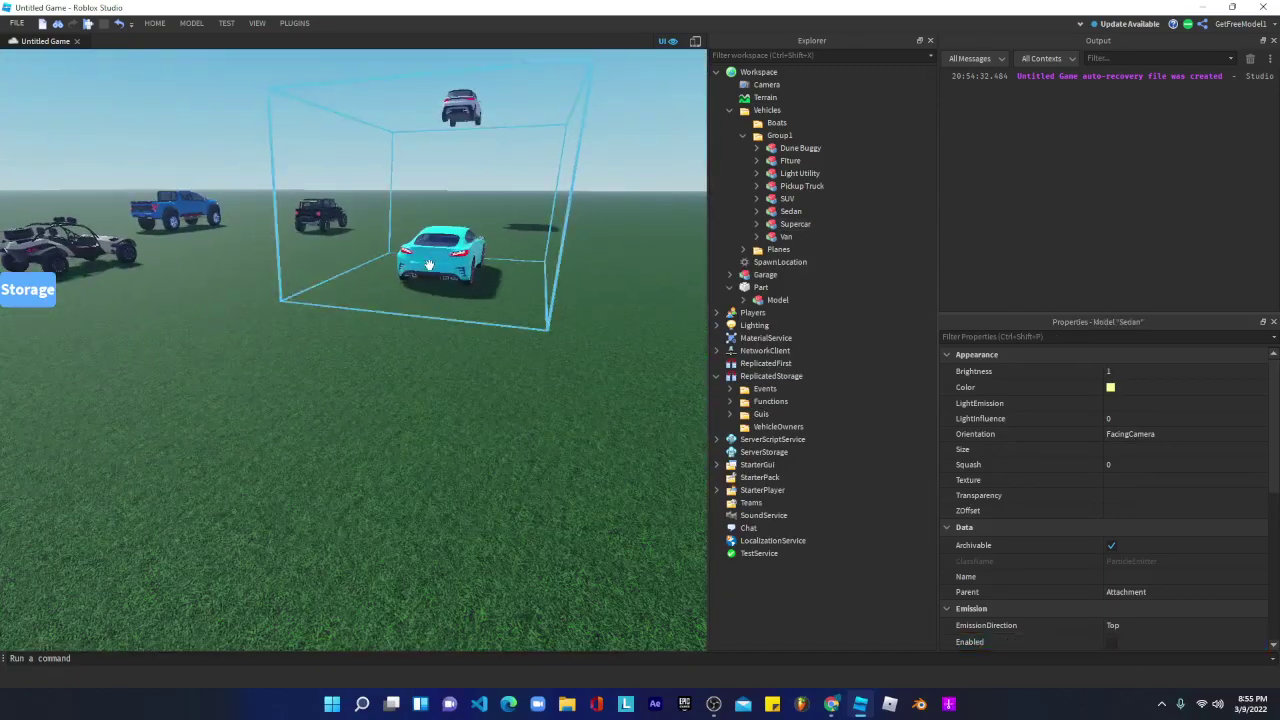
{"action": "left_click", "coordinate": [429, 265]}
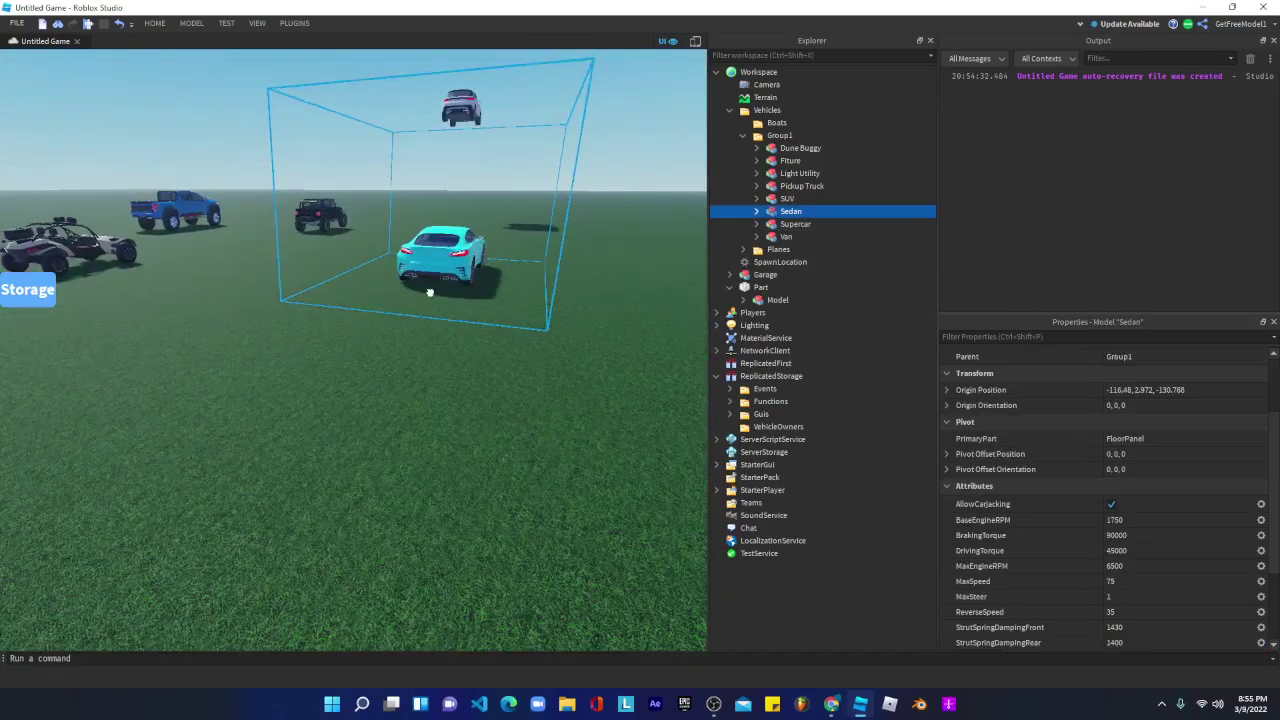
{"action": "key", "text": "f"}
{"action": "right_click_drag", "start_coordinate": [480, 445], "coordinate": [485, 457]}
{"action": "key", "text": "w"}
{"action": "key", "text": "w"}
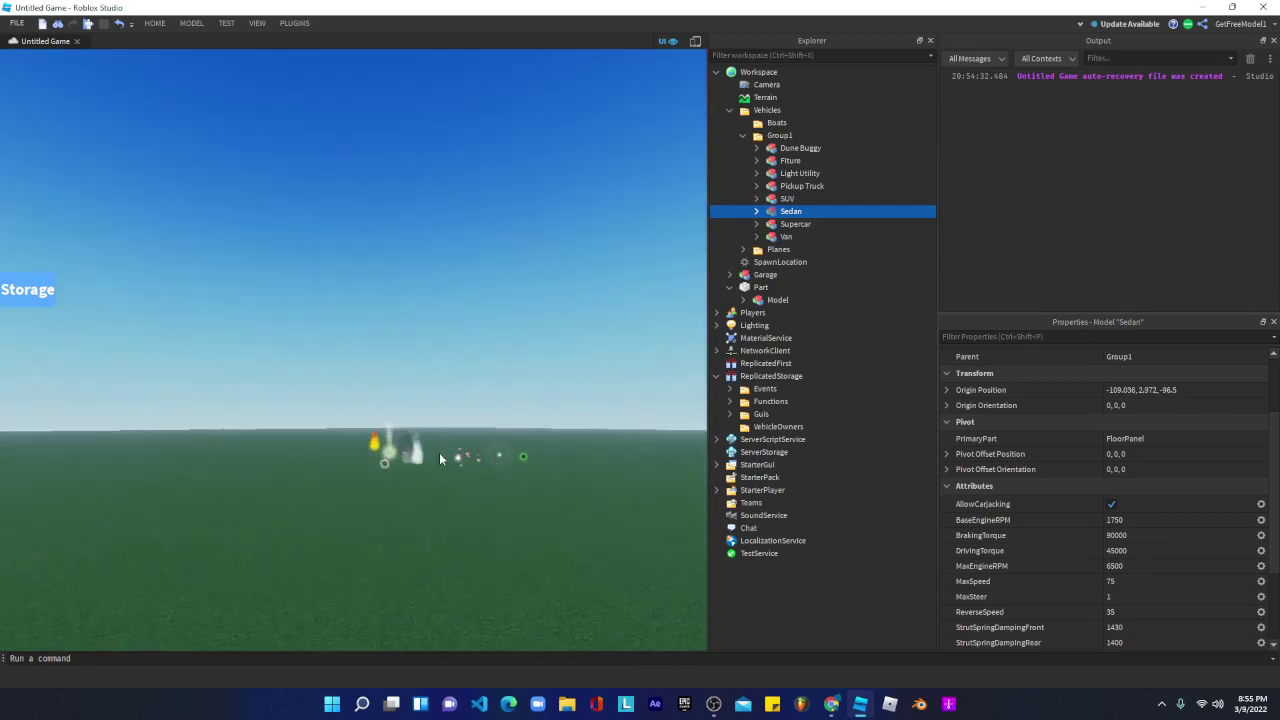
- Reparent the particle effects Model from Part to Workspace and ungroup it
{"action": "left_click_drag", "start_coordinate": [785, 300], "coordinate": [801, 68]}
{"action": "key", "text": "w"}
{"action": "right_click_drag", "start_coordinate": [464, 313], "coordinate": [464, 313]}
{"action": "right_click", "coordinate": [493, 314]}
{"action": "left_click", "coordinate": [526, 430]}
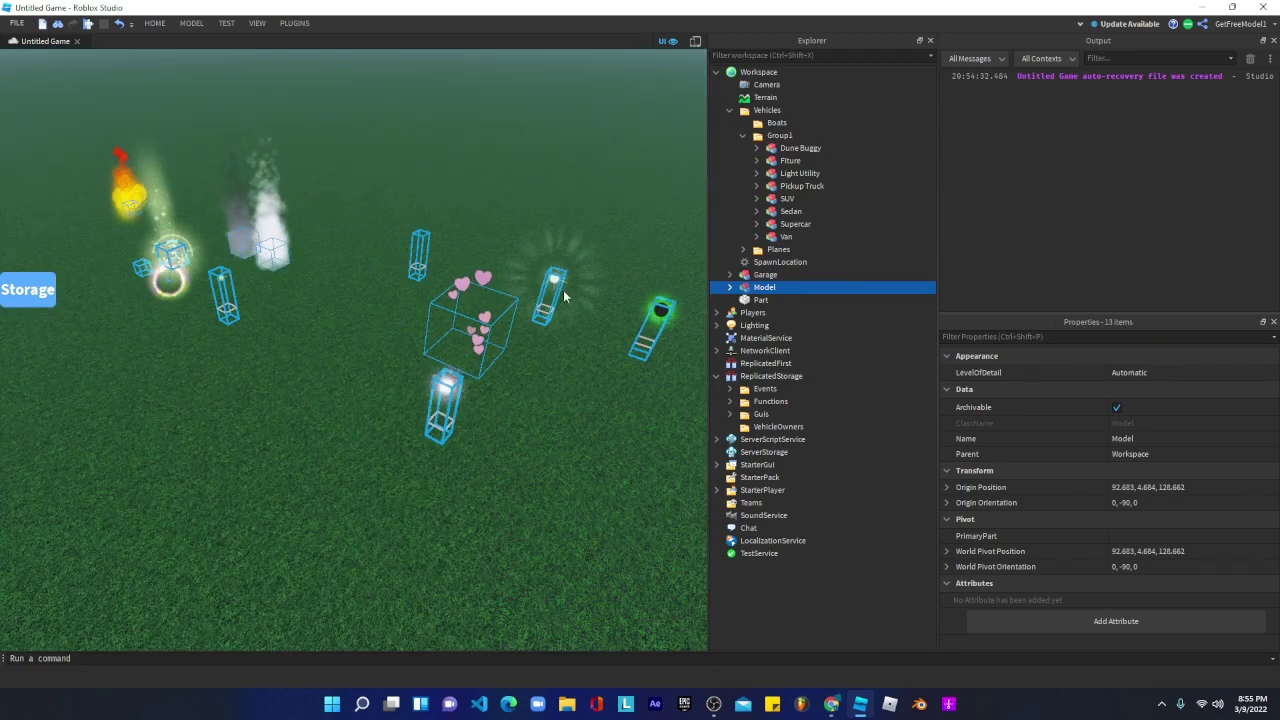
- Move the Day 21 - Shining effect away from the other particle effects to about 167.4, 1.9, 172.9
{"action": "left_click", "coordinate": [582, 227]}
{"action": "scroll", "coordinate": [587, 266], "scroll_direction": "up", "scroll_amount": 2}
{"action": "scroll", "coordinate": [587, 266], "scroll_direction": "up", "scroll_amount": 1}
{"action": "left_click", "coordinate": [488, 250]}
{"action": "scroll", "coordinate": [451, 266], "scroll_direction": "down", "scroll_amount": 1}
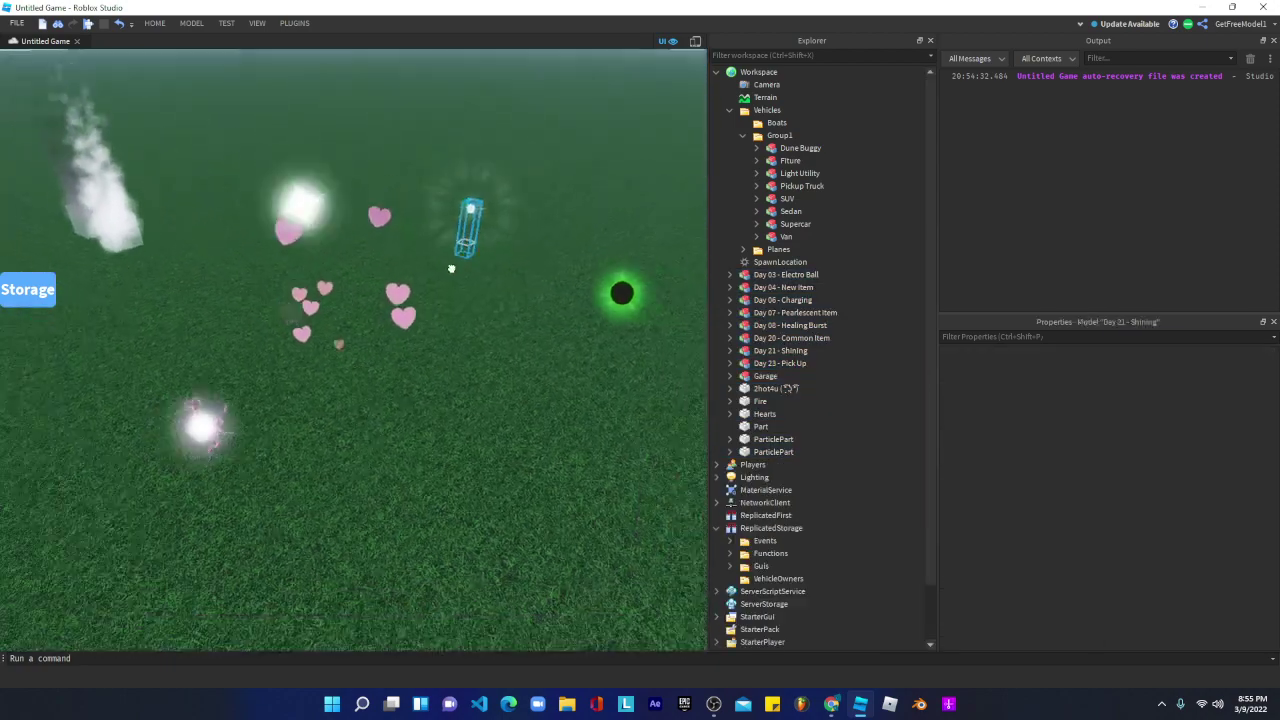
{"action": "right_click_drag", "start_coordinate": [451, 266], "coordinate": [437, 270]}
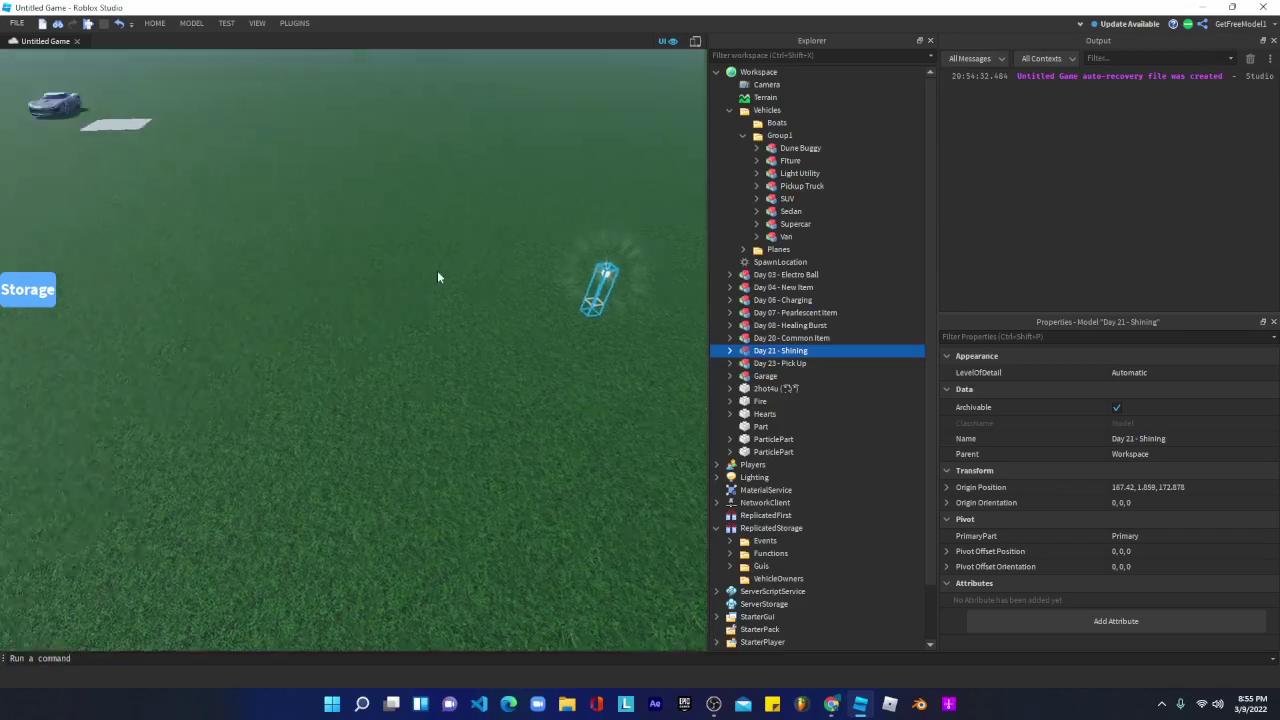
{"action": "scroll", "coordinate": [437, 277], "scroll_direction": "down", "scroll_amount": 5}
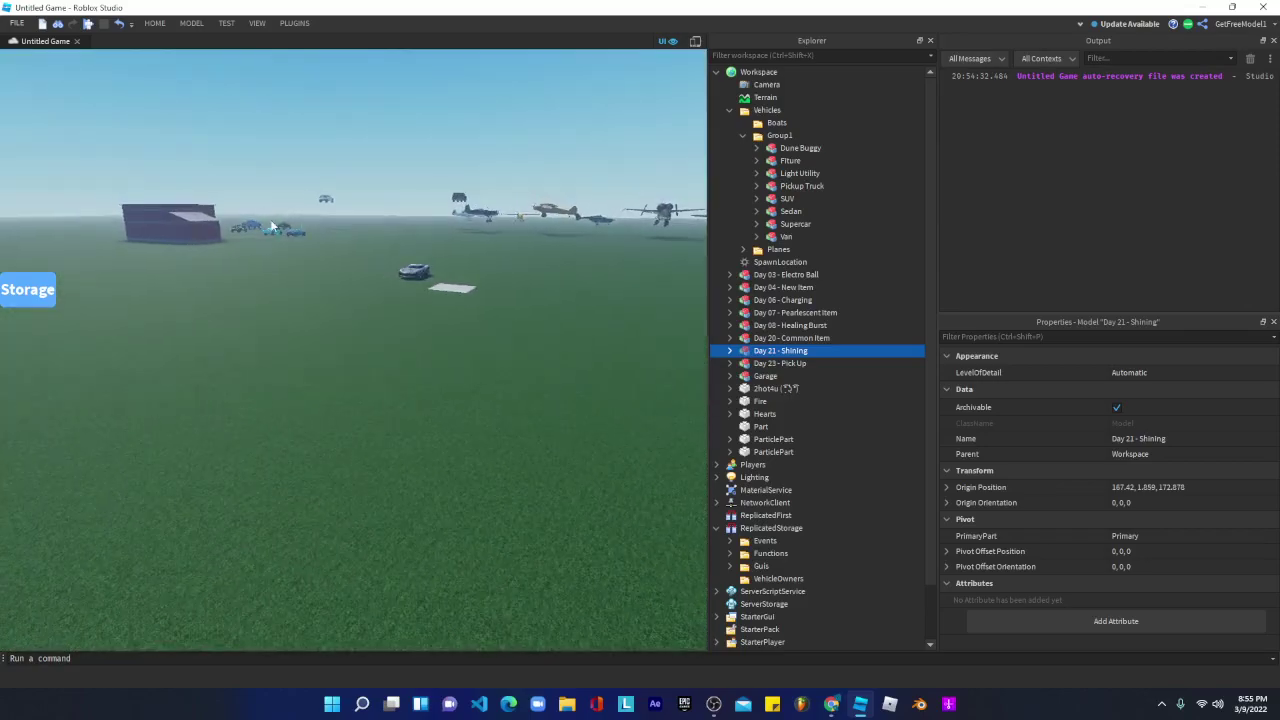
- Move the SUV over near the Day 21 - Shining effect, to about 136.5, 3.3, 173.3
{"action": "left_click_drag", "start_coordinate": [347, 237], "coordinate": [435, 402]}
{"action": "right_click_drag", "start_coordinate": [435, 402], "coordinate": [435, 402]}
{"action": "scroll", "coordinate": [435, 402], "scroll_direction": "up", "scroll_amount": 3}
{"action": "key", "text": "w"}
{"action": "key", "text": "d"}
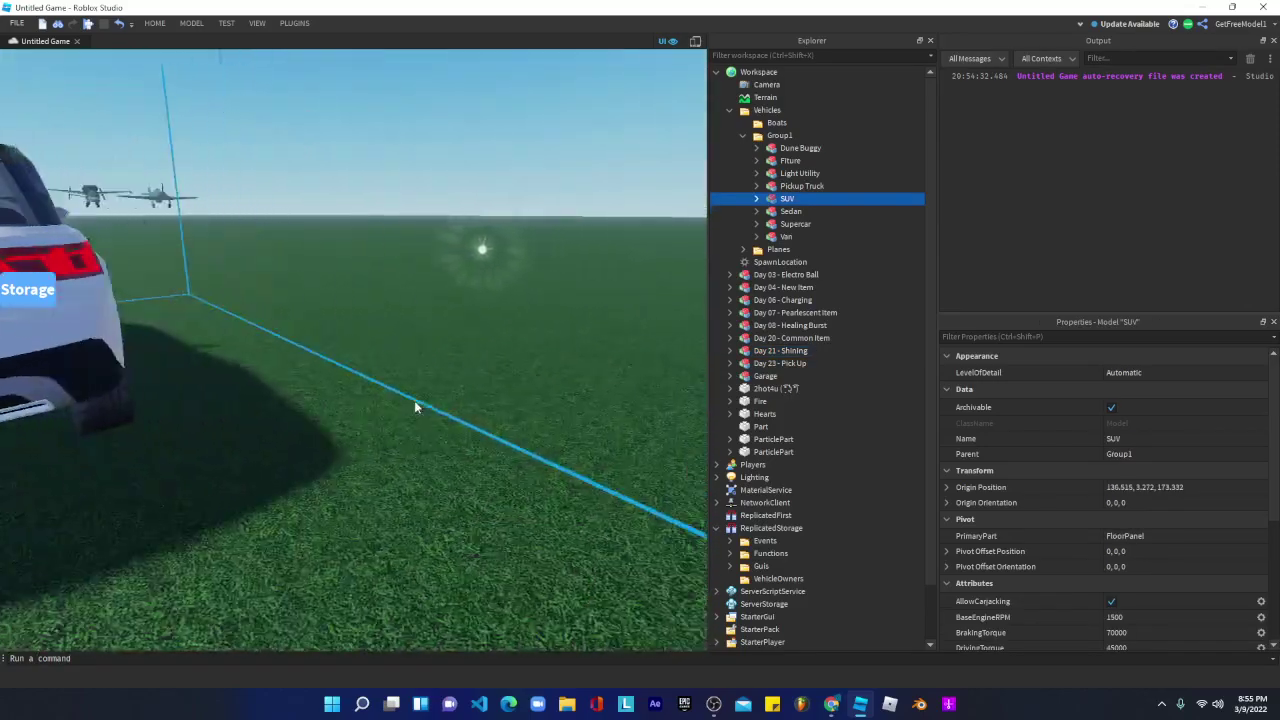
- Move the Day 21 - Shining effect roughly behind the SUV's left exhaust pipe, to about 133.6, 1.9, 184.4
{"action": "left_click_drag", "start_coordinate": [318, 250], "coordinate": [311, 363]}
{"action": "right_click_drag", "start_coordinate": [311, 357], "coordinate": [311, 363]}
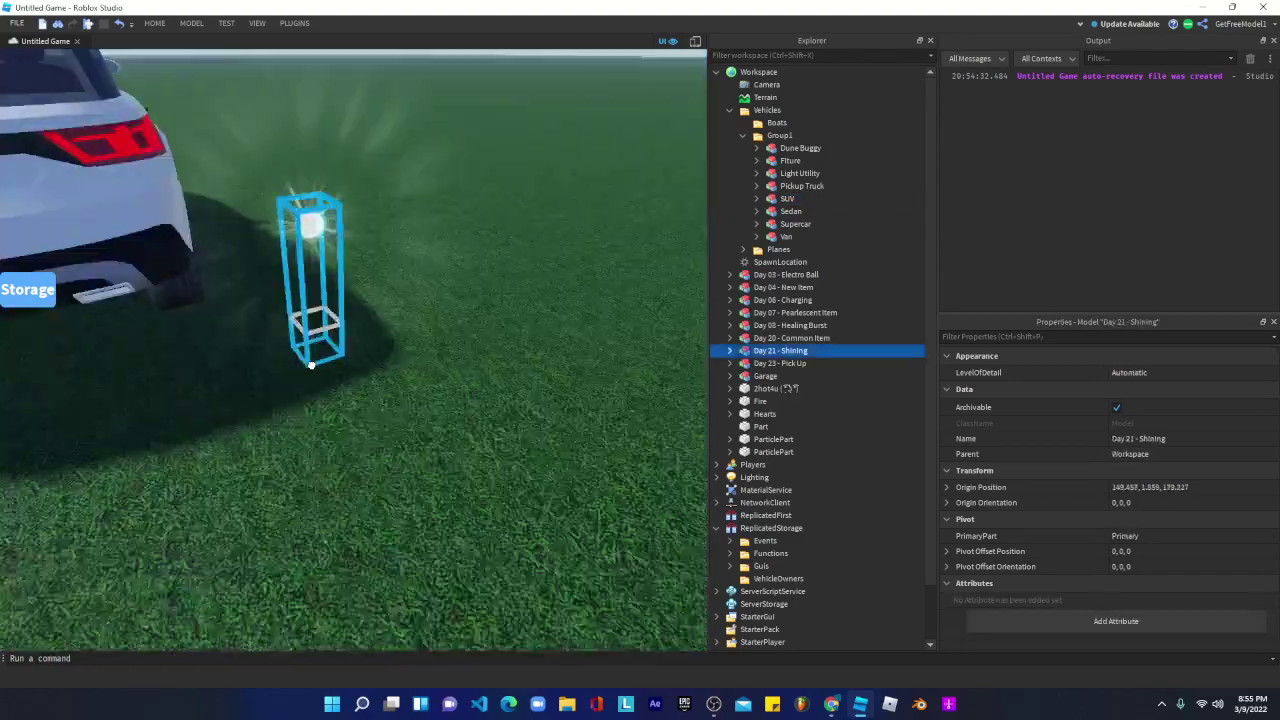
{"action": "left_click_drag", "start_coordinate": [311, 363], "coordinate": [311, 374]}
{"action": "right_click_drag", "start_coordinate": [311, 363], "coordinate": [311, 374]}
{"action": "left_click_drag", "start_coordinate": [311, 374], "coordinate": [354, 438]}
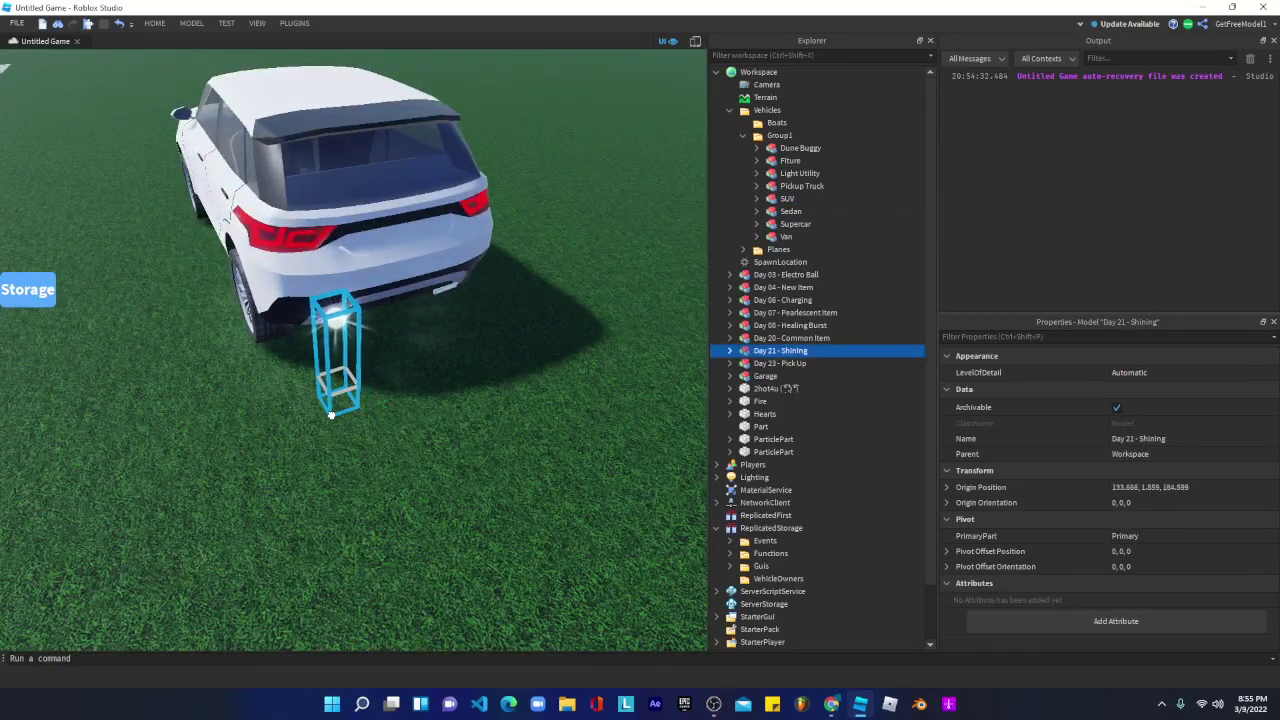
{"action": "scroll", "coordinate": [331, 439], "scroll_direction": "up", "scroll_amount": 3}
{"action": "right_click_drag", "start_coordinate": [331, 439], "coordinate": [331, 440]}
{"action": "scroll", "coordinate": [331, 440], "scroll_direction": "down", "scroll_amount": 3}
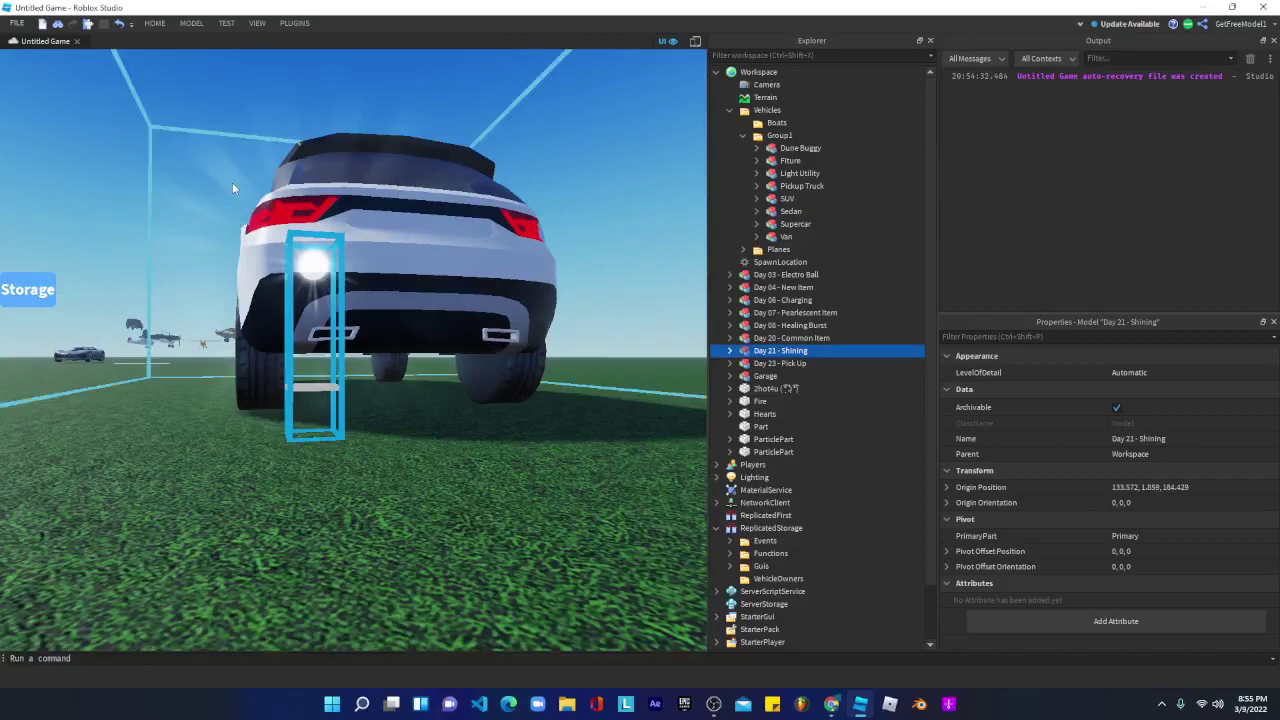
- Align the Day 21 - Shining effect with the SUV's left exhaust pipe using the Move tool, to about 134.25, 0.59, 183.27
{"action": "left_click", "coordinate": [152, 26]}
{"action": "left_click", "coordinate": [133, 54]}
{"action": "key", "text": "d"}
{"action": "right_click_drag", "start_coordinate": [334, 191], "coordinate": [334, 191]}
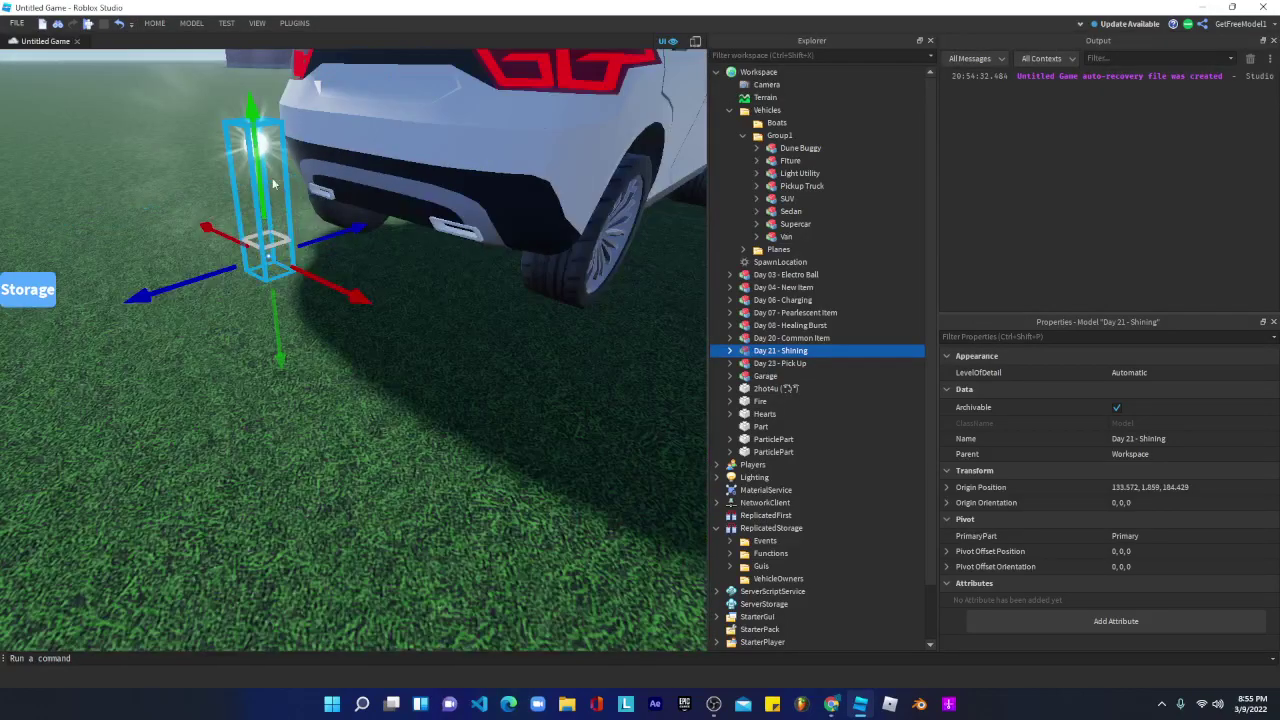
{"action": "left_click_drag", "start_coordinate": [259, 172], "coordinate": [270, 222]}
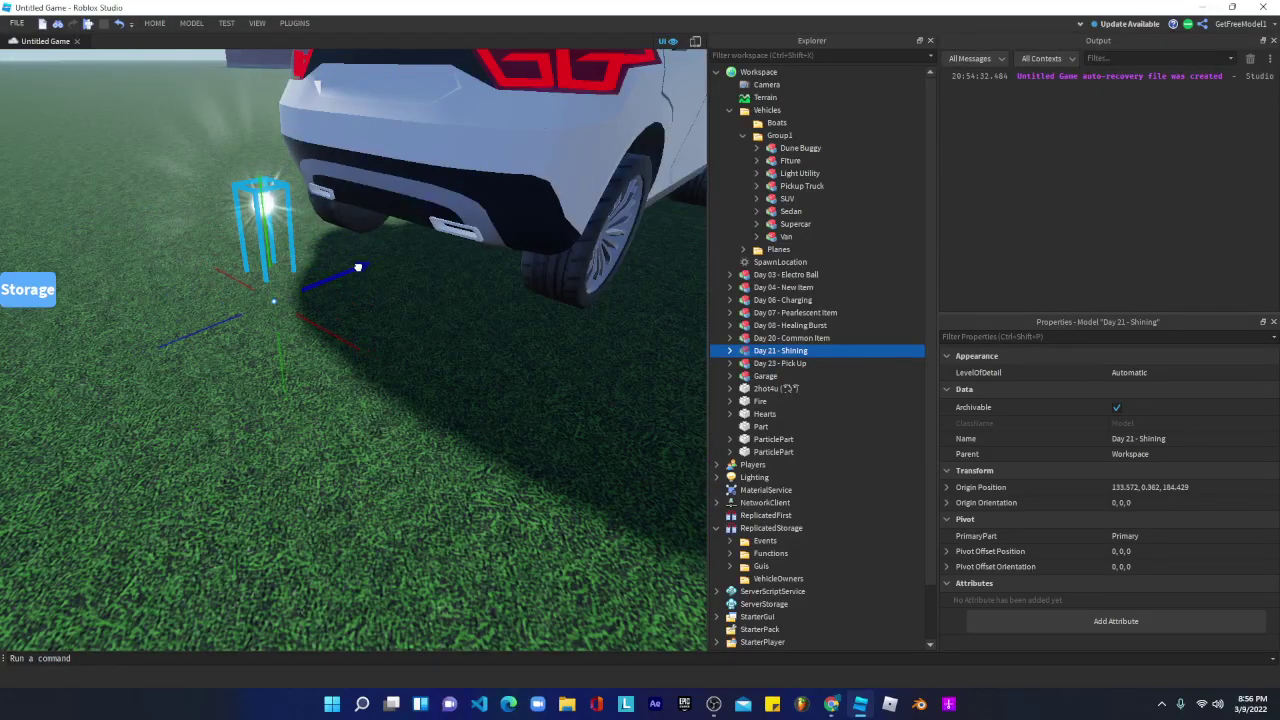
{"action": "right_click_drag", "start_coordinate": [395, 323], "coordinate": [357, 324]}
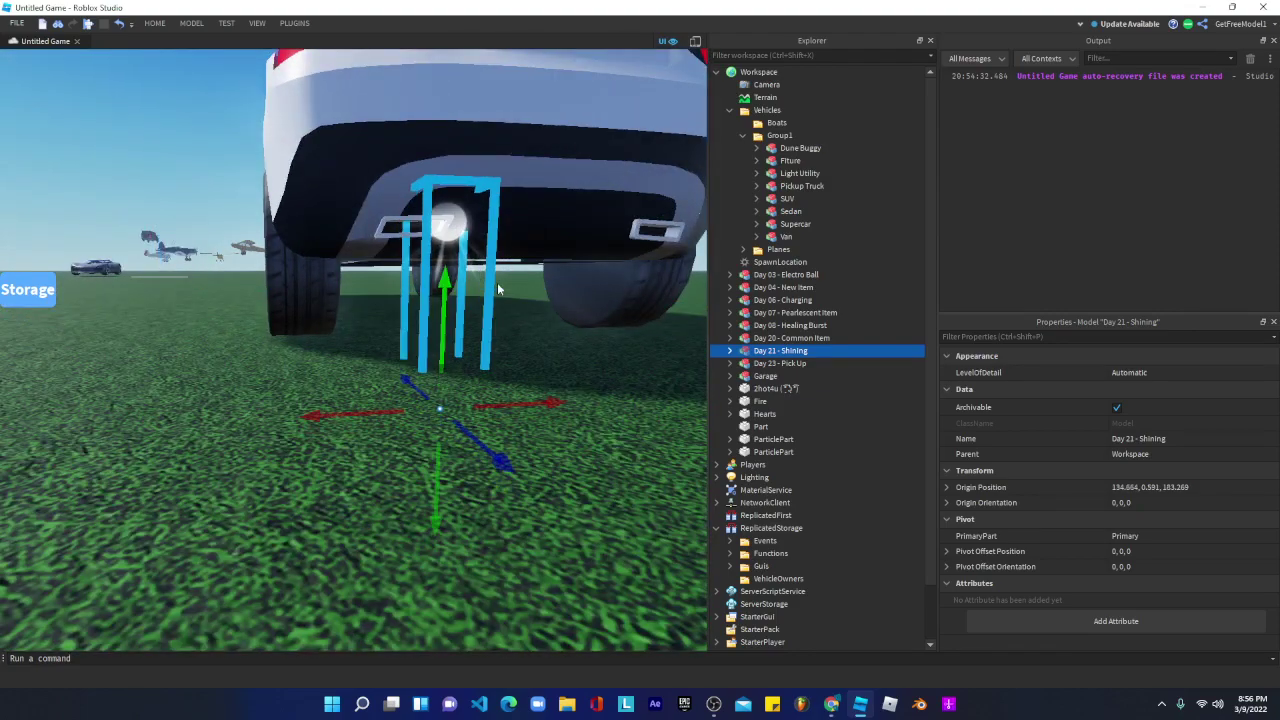
{"action": "scroll", "coordinate": [498, 289], "scroll_direction": "down", "scroll_amount": 3}
{"action": "right_click_drag", "start_coordinate": [521, 341], "coordinate": [521, 341]}
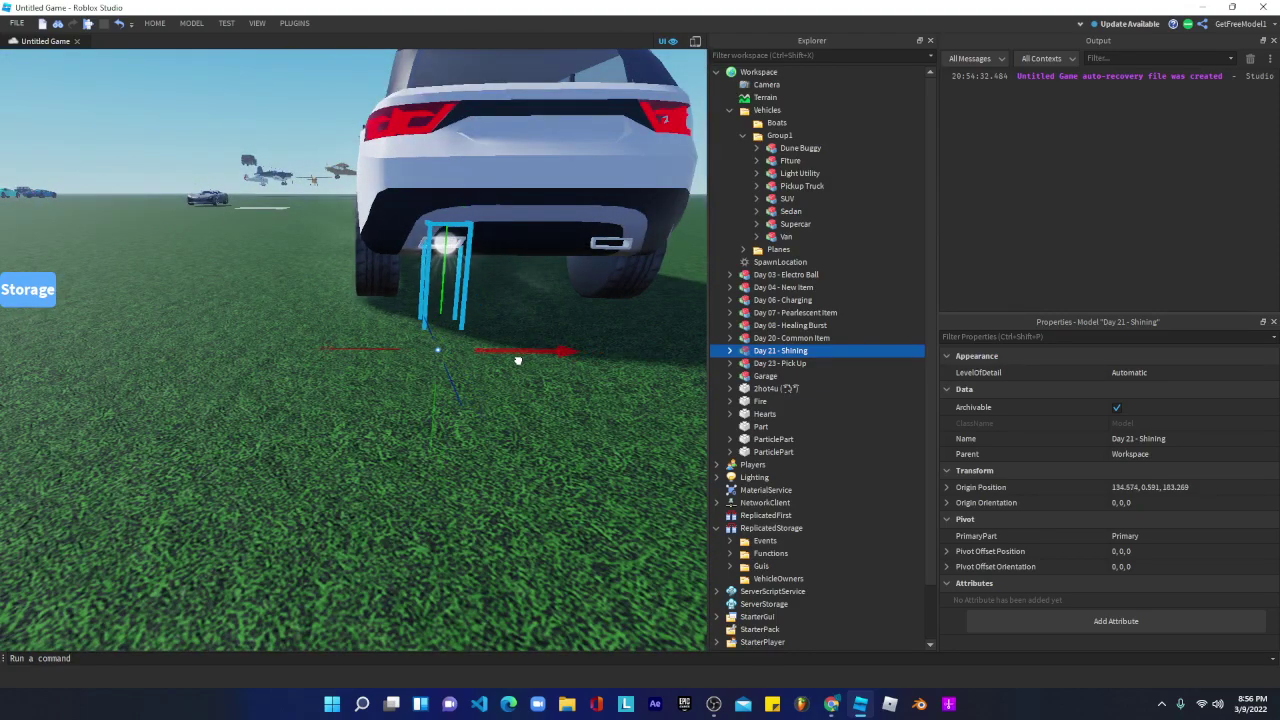
{"action": "scroll", "coordinate": [550, 334], "scroll_direction": "down", "scroll_amount": 4}
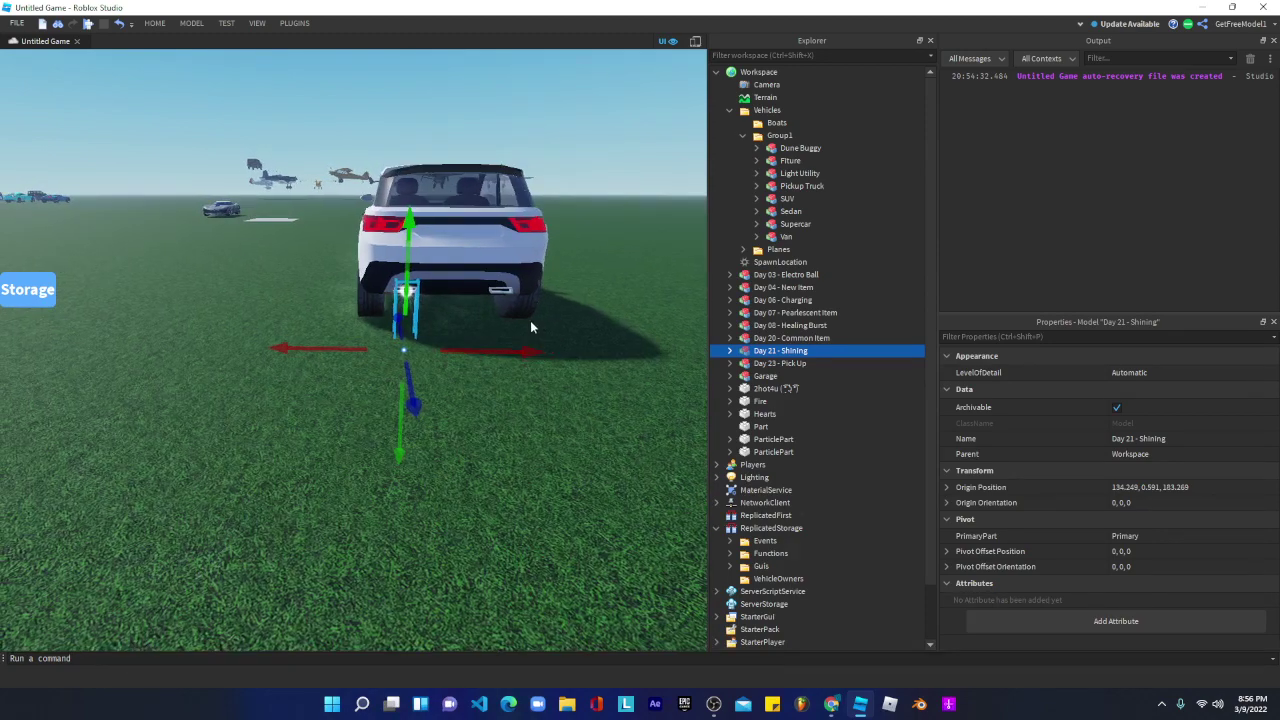
{"action": "right_click_drag", "start_coordinate": [531, 321], "coordinate": [531, 321]}
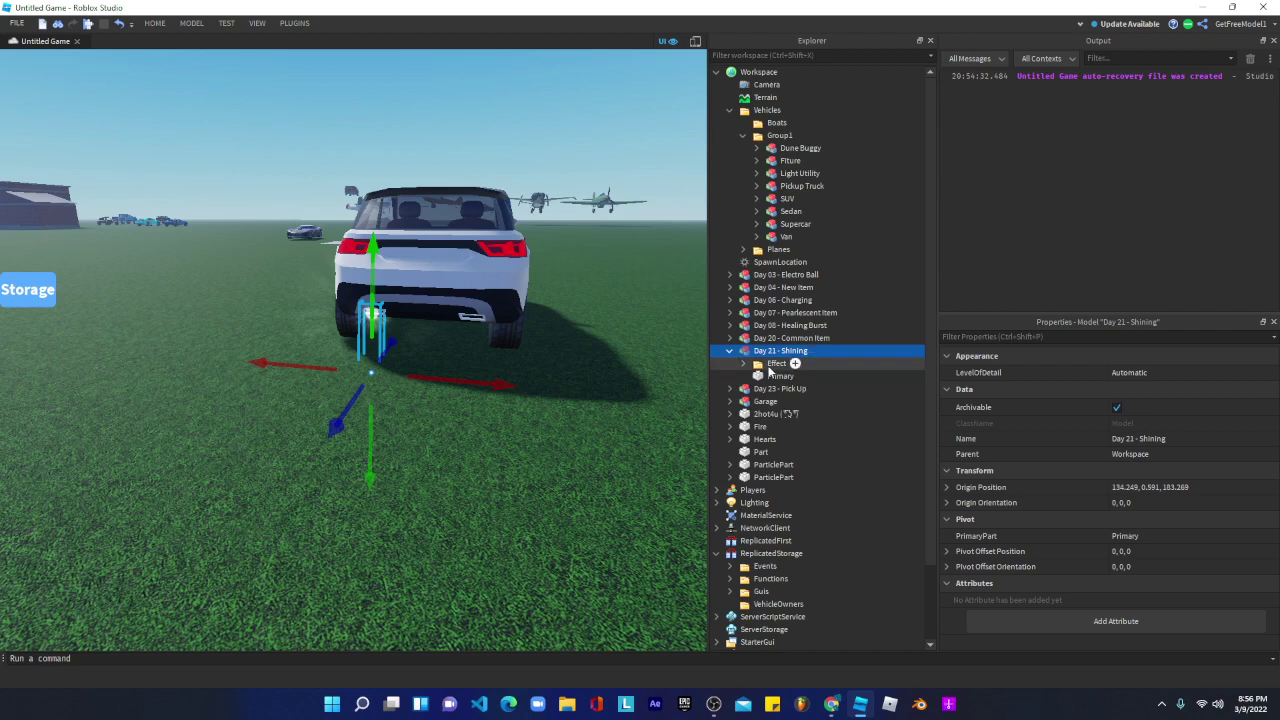
- Reparent the Core part from the Effect folder to Workspace and delete the leftover Day 21 - Shining model
{"action": "left_click", "coordinate": [770, 365]}
{"action": "left_click", "coordinate": [774, 377]}
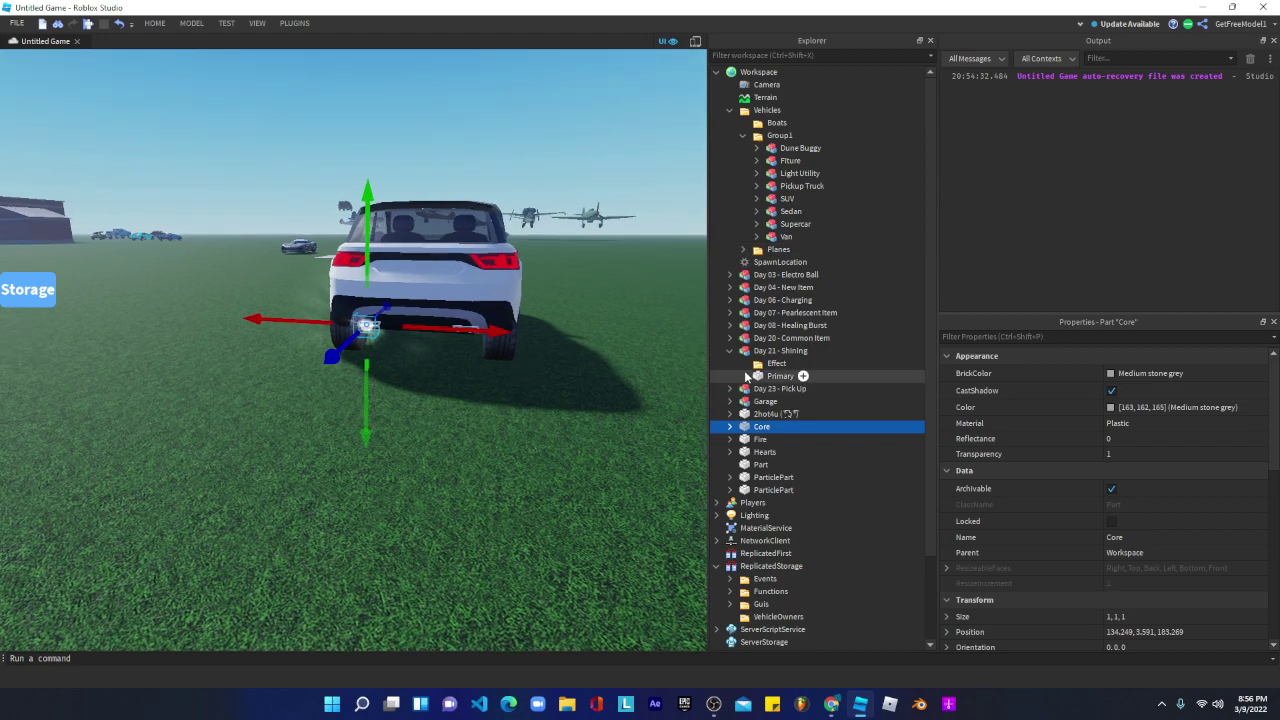
{"action": "right_click", "coordinate": [775, 351]}
{"action": "left_click", "coordinate": [795, 67]}
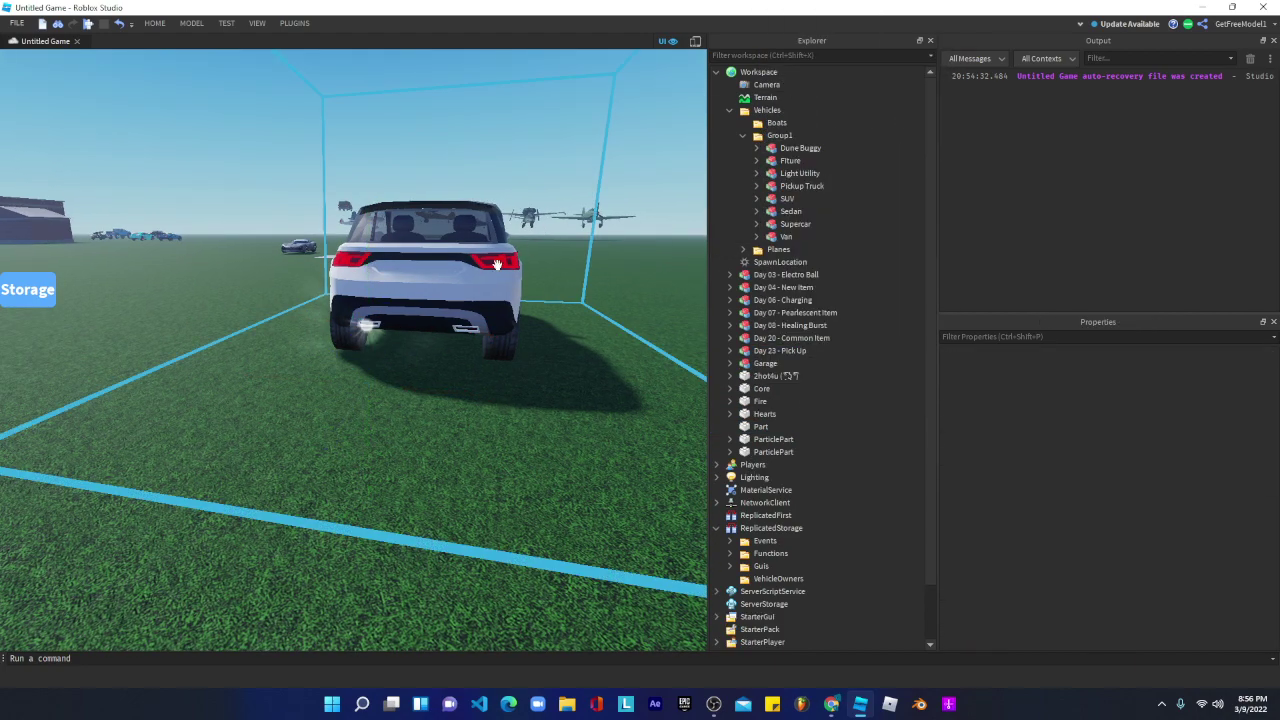
- Reparent the Core part from Workspace to the SUV model
{"action": "left_click", "coordinate": [787, 198]}
{"action": "scroll", "coordinate": [646, 295], "scroll_direction": "up", "scroll_amount": 3}
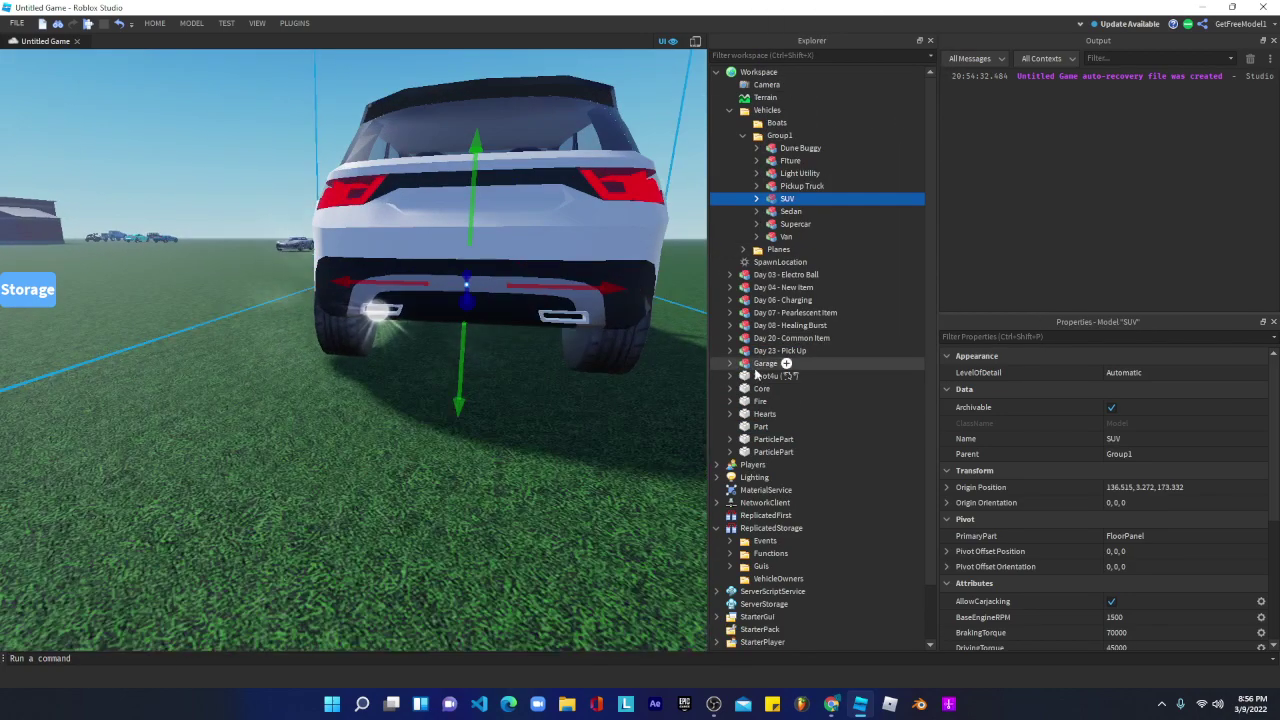
{"action": "left_click_drag", "start_coordinate": [758, 388], "coordinate": [810, 203]}
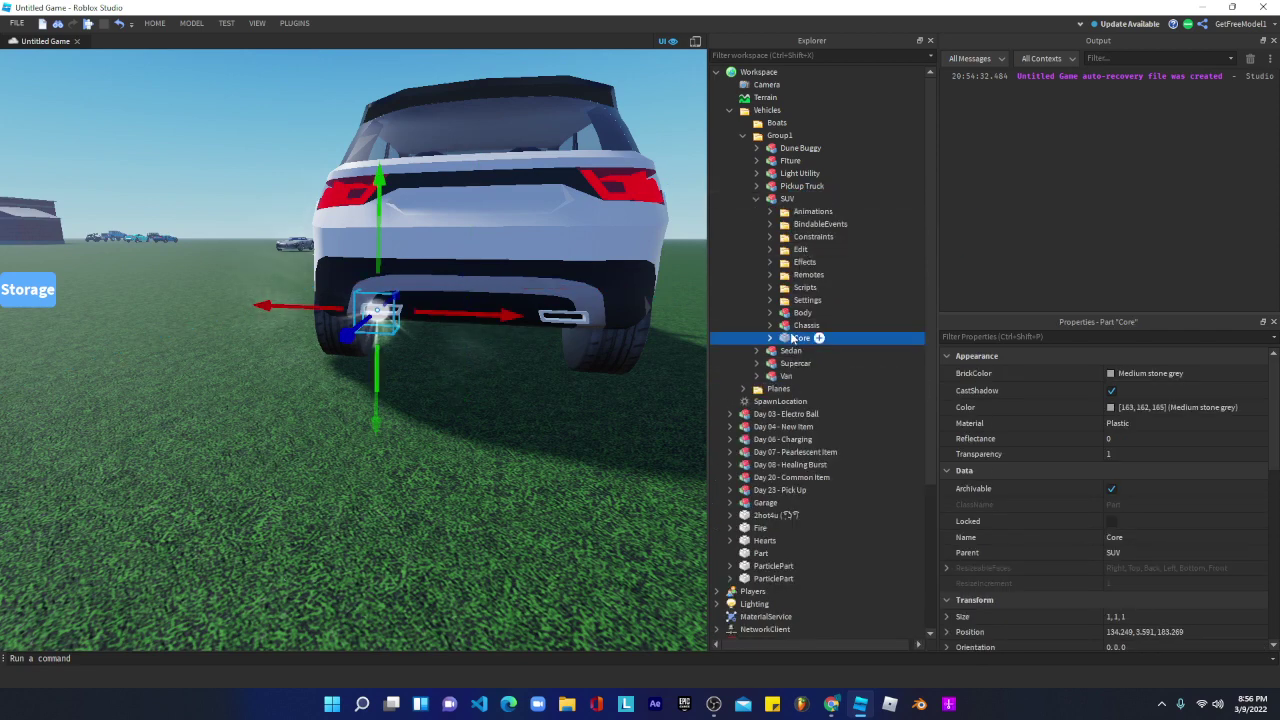
- Reparent the Core part to the SUV's Body model and group it into its own model there
{"action": "left_click_drag", "start_coordinate": [806, 315], "coordinate": [805, 316]}
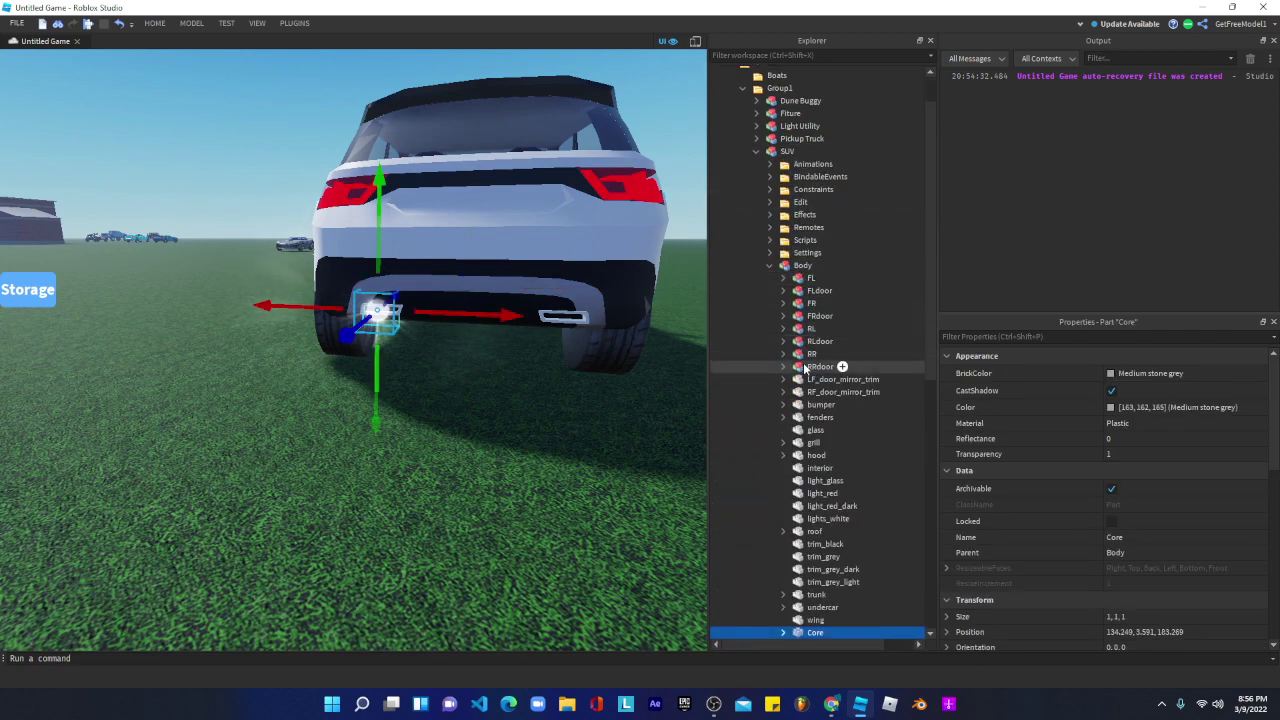
{"action": "right_click", "coordinate": [800, 636]}
{"action": "left_click", "coordinate": [838, 326]}
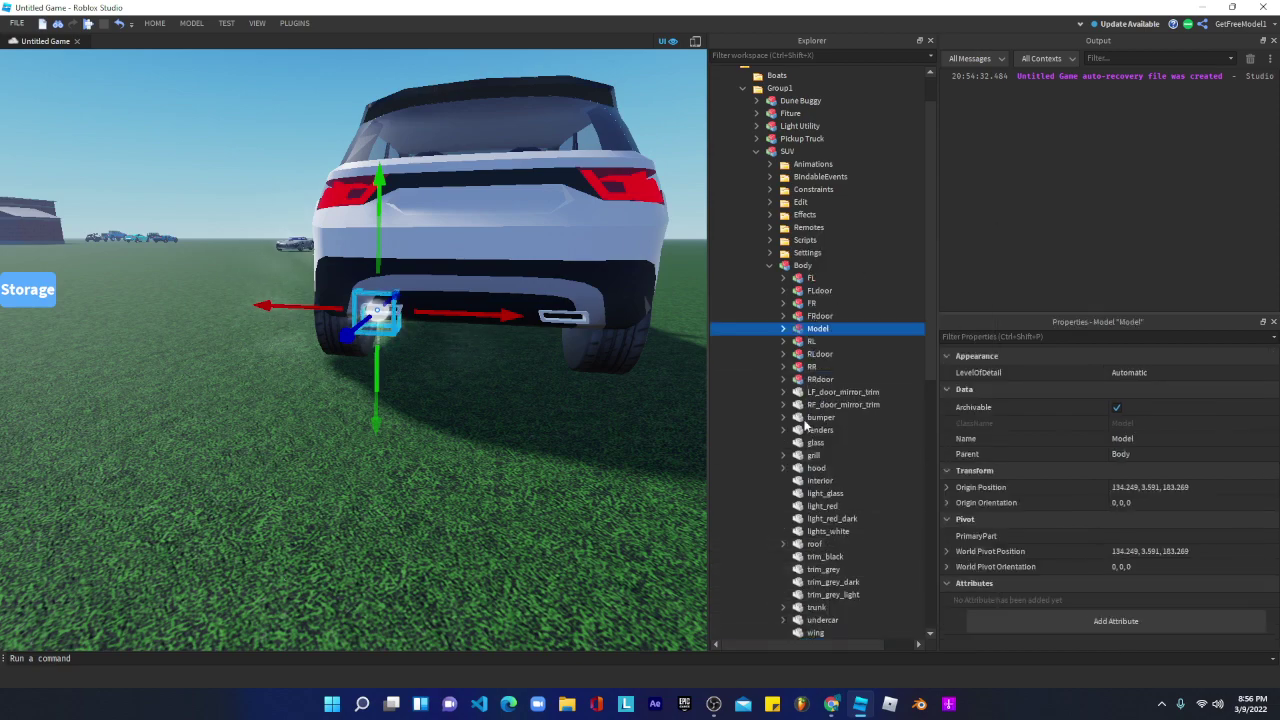
- Paste the copied Weld script into the new model that holds the Core part
{"action": "right_click", "coordinate": [802, 334]}
{"action": "left_click", "coordinate": [843, 37]}
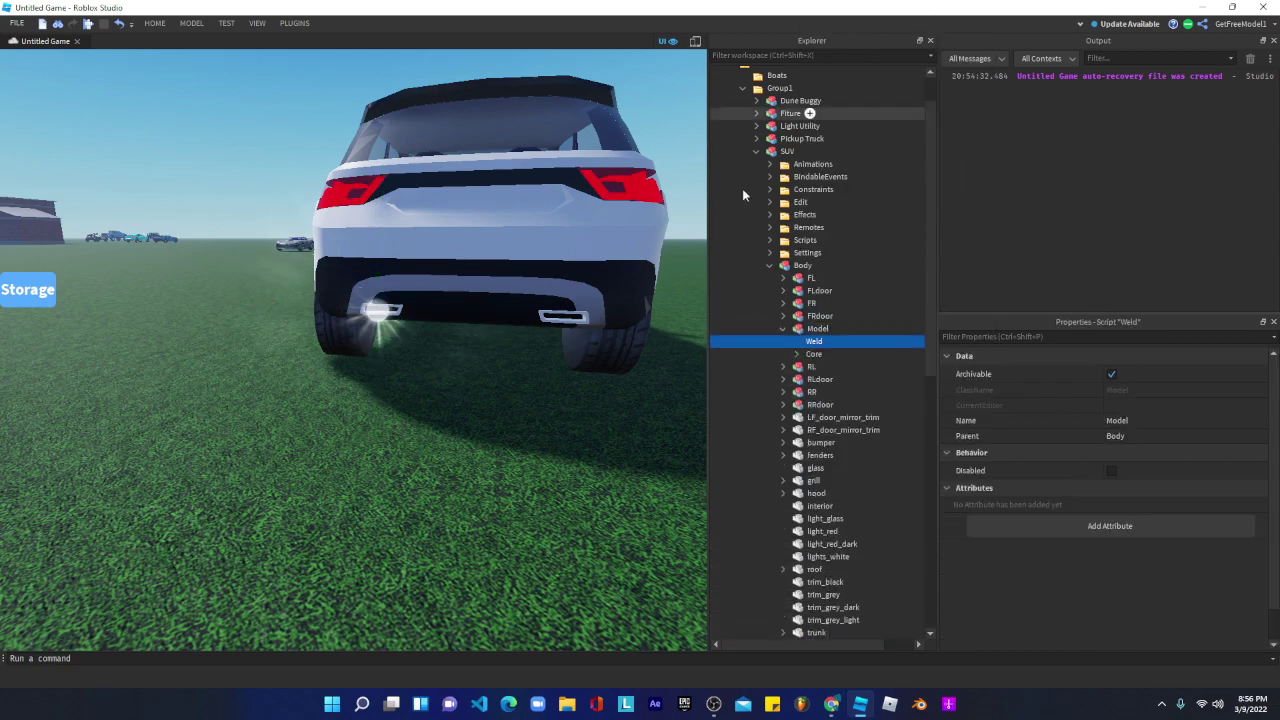
- Duplicate the Core part and move the copy along X to the SUV's right exhaust pipe, to about 138.72, 3.59, 183.27
{"action": "left_click", "coordinate": [815, 355]}
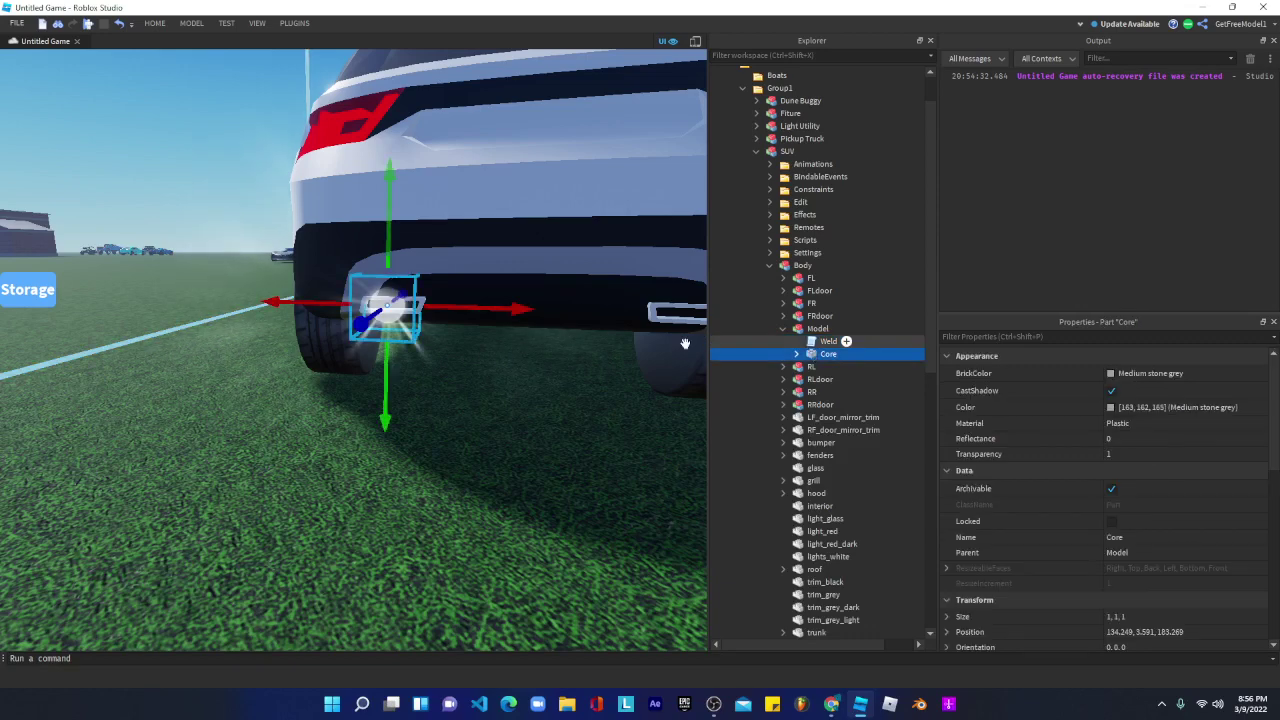
{"action": "right_click", "coordinate": [545, 333]}
{"action": "left_click", "coordinate": [577, 397]}
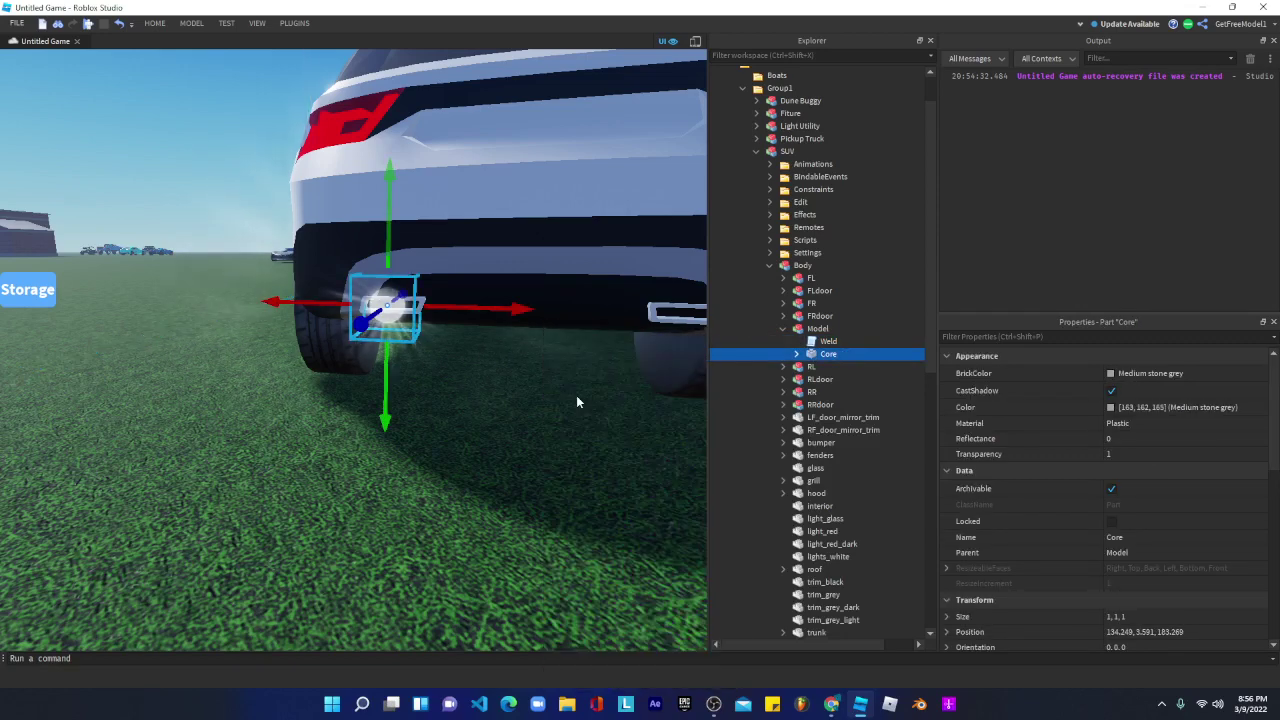
{"action": "key", "text": "d"}
{"action": "left_click_drag", "start_coordinate": [480, 308], "coordinate": [510, 331]}
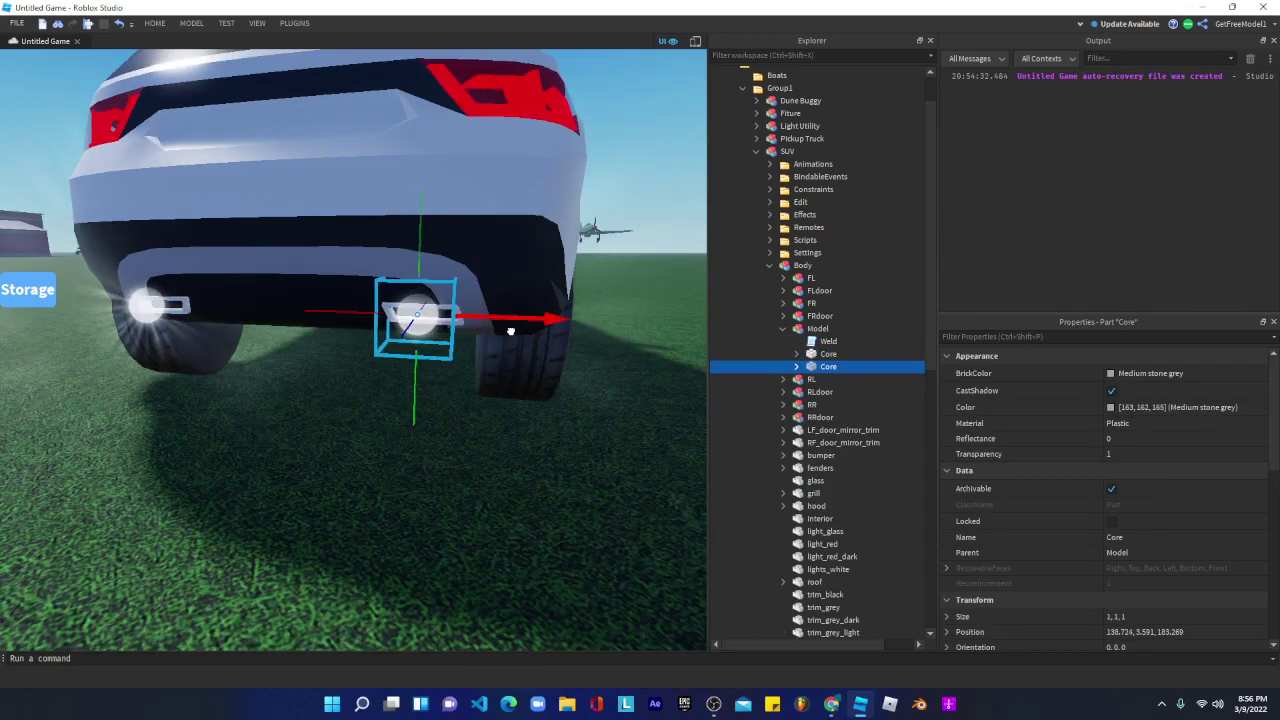
- Disable the Core, Flare and Rays particle emitters in both Core parts, and collapse their model in the hierarchy
{"action": "key", "text": "s"}
{"action": "right_click_drag", "start_coordinate": [521, 368], "coordinate": [525, 383]}
{"action": "key", "text": "w"}
{"action": "key", "text": "a"}
{"action": "key", "text": "d"}
{"action": "key", "text": "s"}
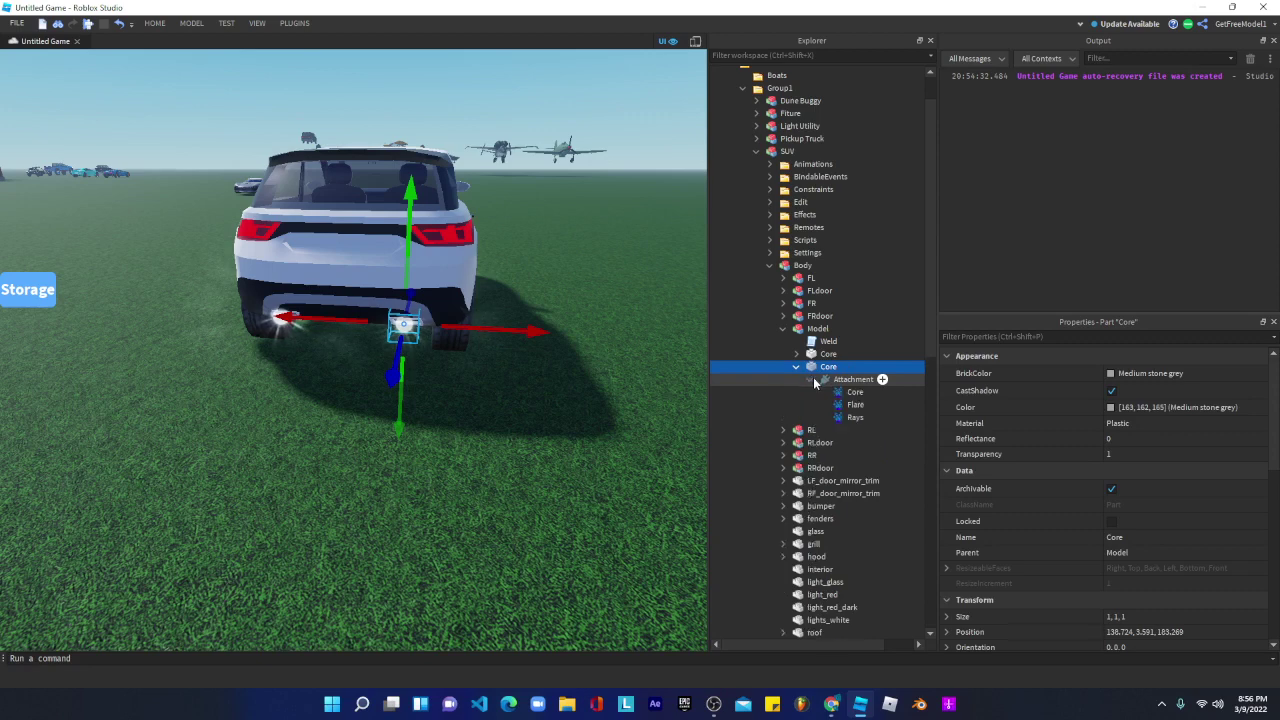
{"action": "left_click", "coordinate": [882, 416]}
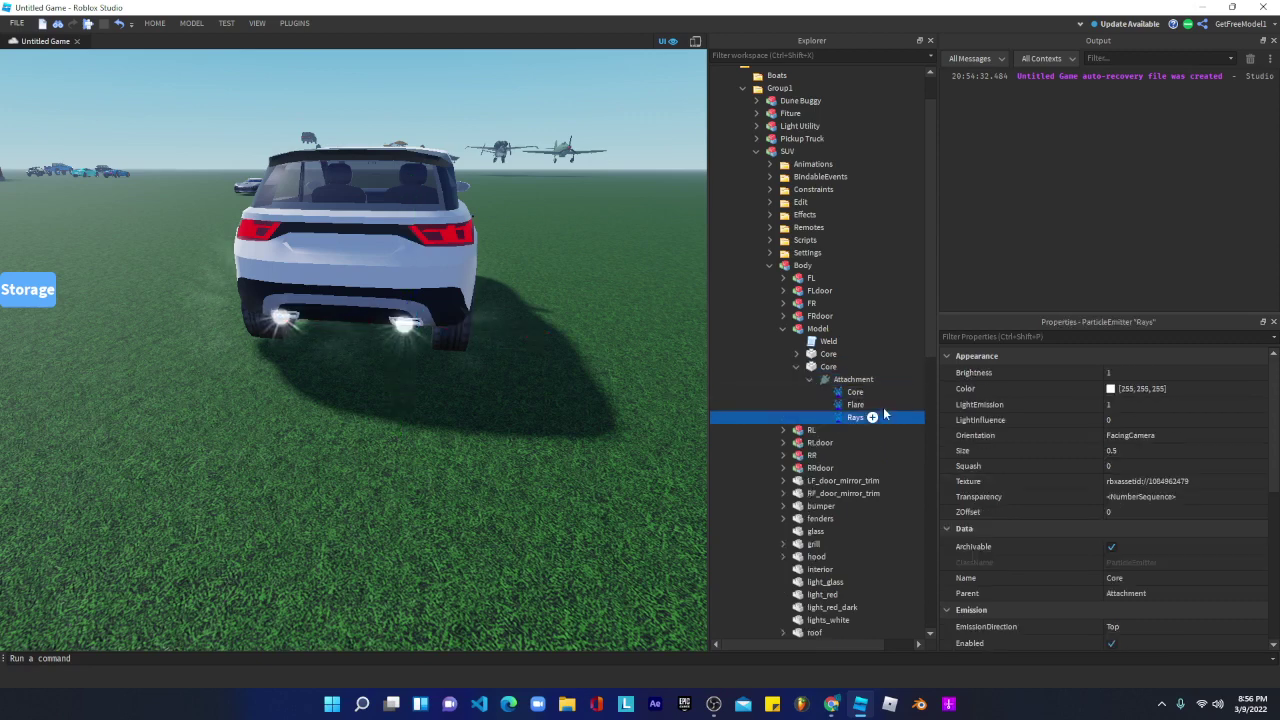
{"action": "left_click", "coordinate": [810, 366]}
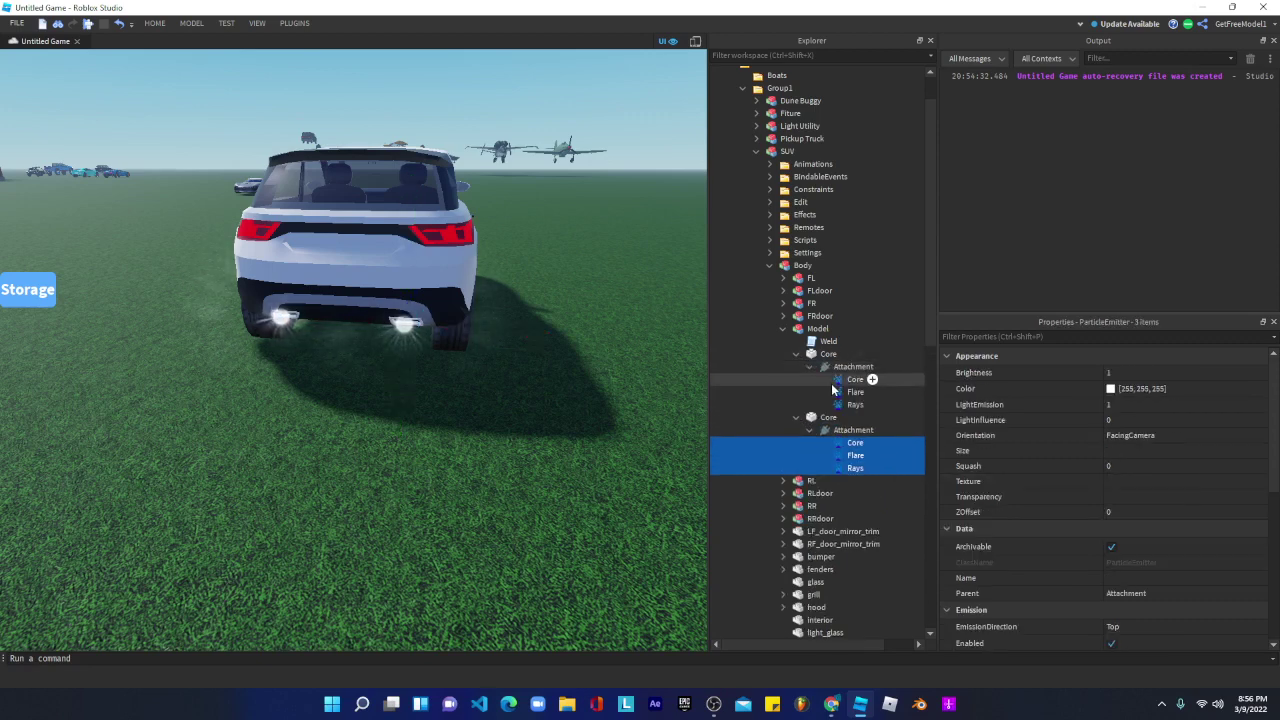
{"action": "scroll", "coordinate": [1133, 563], "scroll_direction": "down", "scroll_amount": 3}
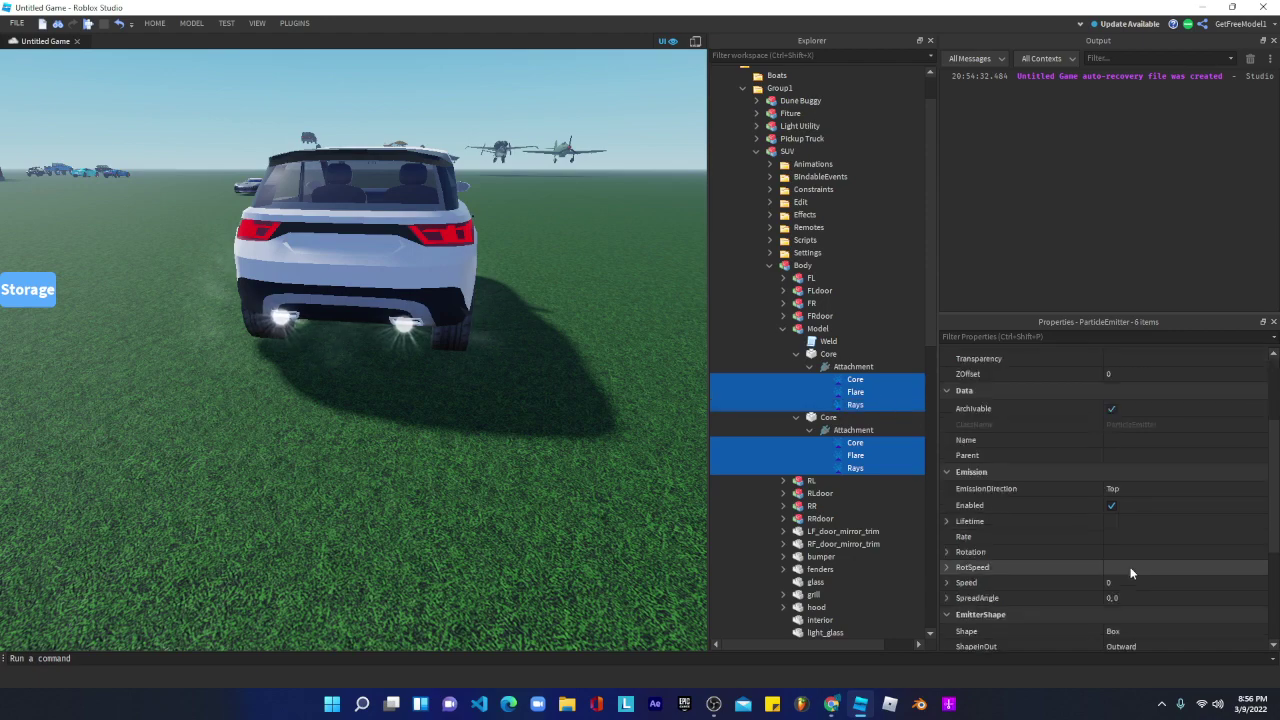
{"action": "right_click_drag", "start_coordinate": [549, 394], "coordinate": [547, 394]}
{"action": "scroll", "coordinate": [547, 394], "scroll_direction": "up", "scroll_amount": 2}
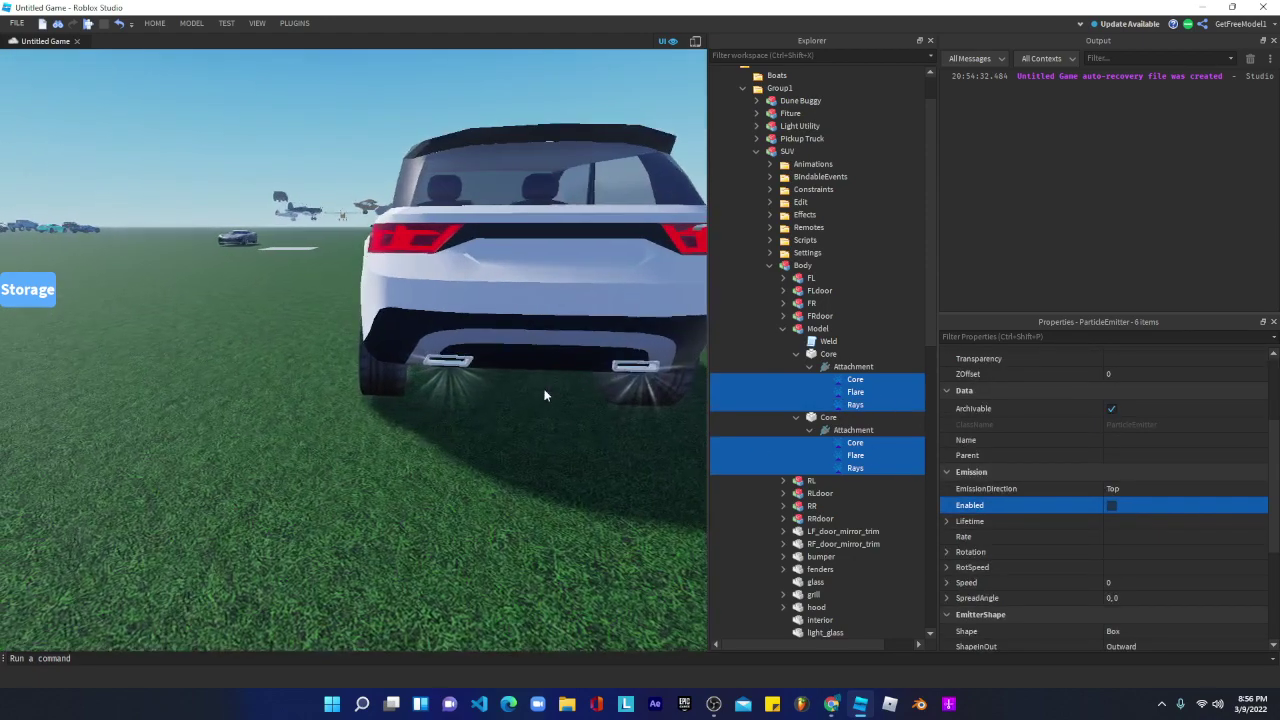
{"action": "scroll", "coordinate": [547, 394], "scroll_direction": "down", "scroll_amount": 3}
{"action": "left_click", "coordinate": [797, 354]}
{"action": "left_click", "coordinate": [797, 366]}
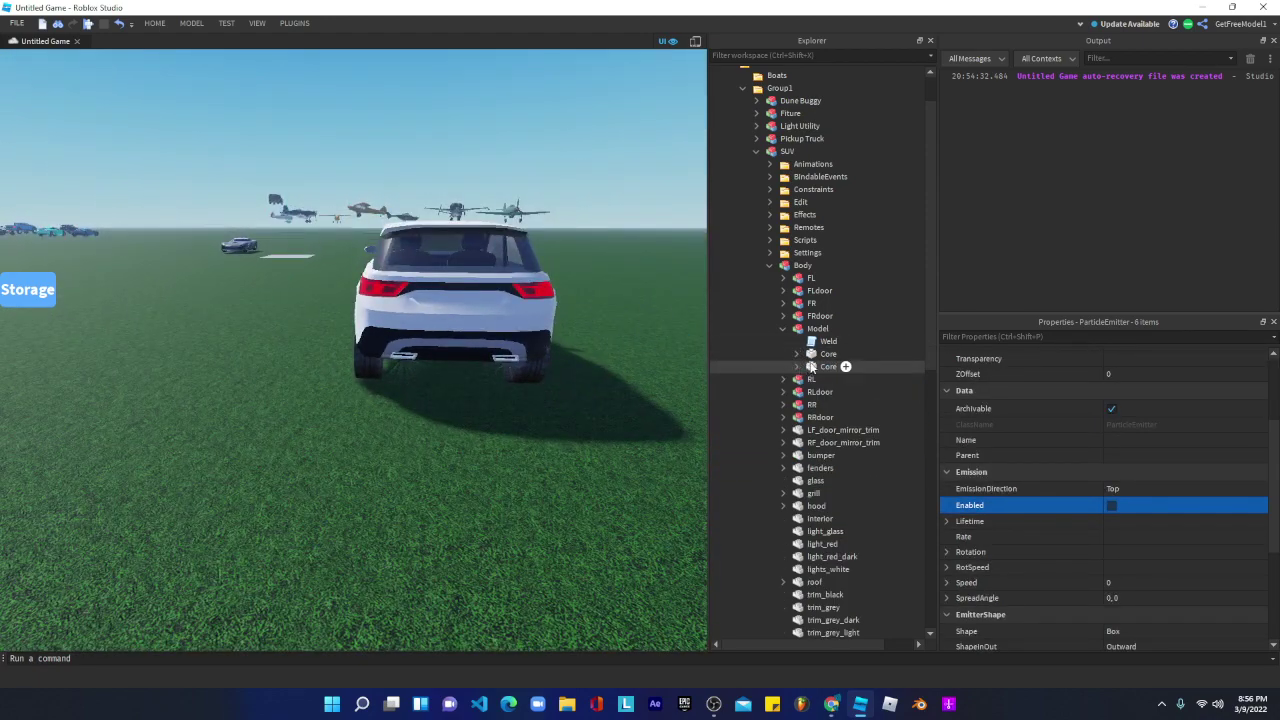
{"action": "left_click", "coordinate": [783, 329]}
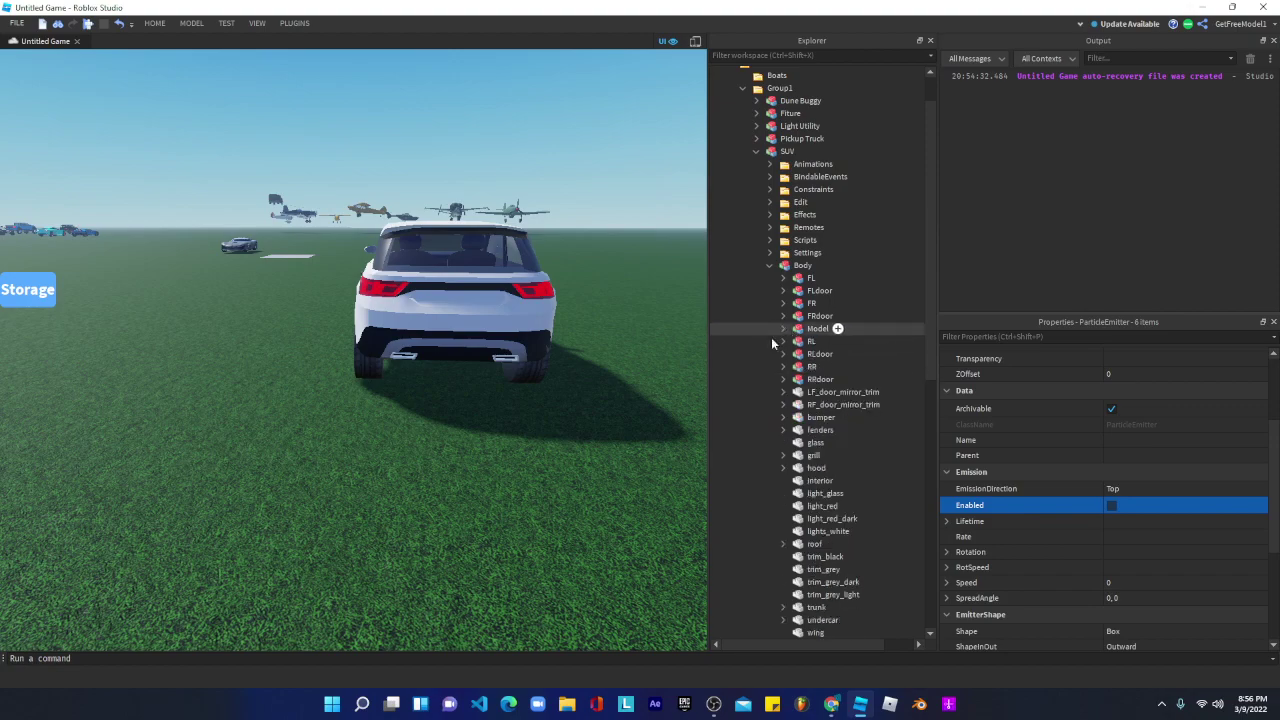
- Examine the SUV model and the contents of its Edit folder
{"action": "scroll", "coordinate": [553, 378], "scroll_direction": "up", "scroll_amount": 2}
{"action": "right_click_drag", "start_coordinate": [553, 378], "coordinate": [558, 385]}
{"action": "scroll", "coordinate": [558, 385], "scroll_direction": "down", "scroll_amount": 1}
{"action": "left_click", "coordinate": [560, 362]}
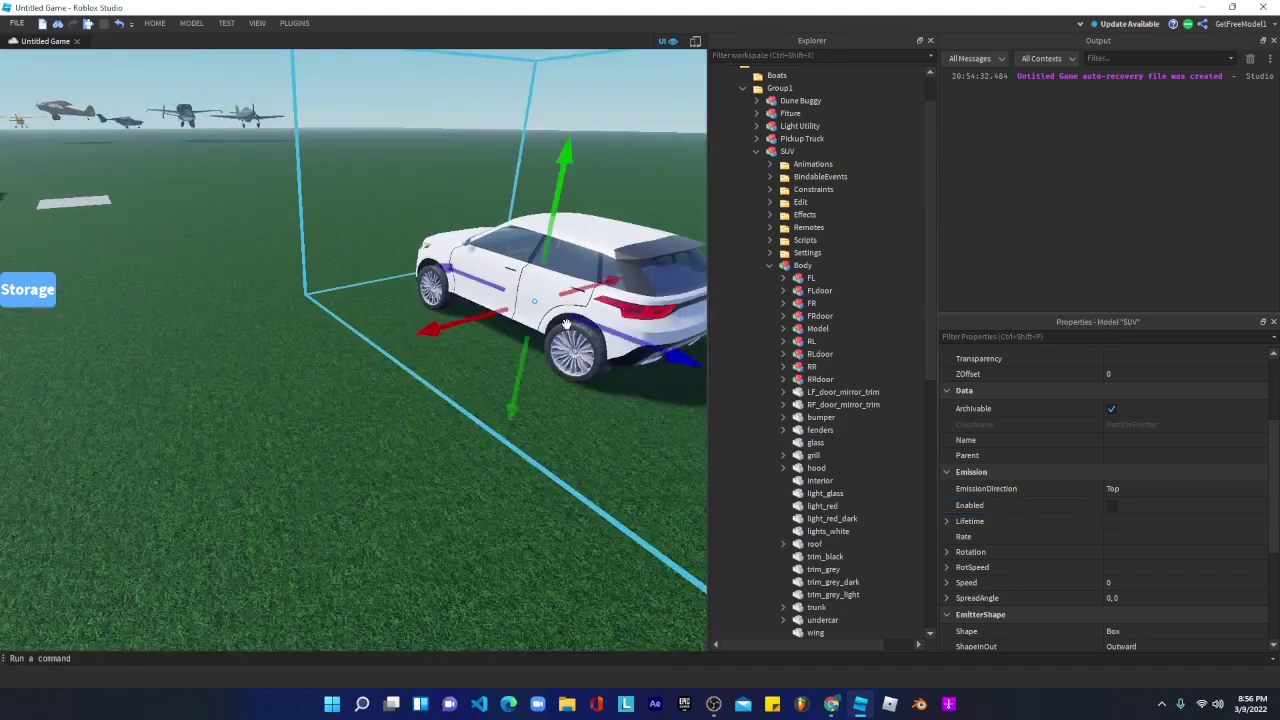
{"action": "key", "text": "s"}
{"action": "key", "text": "d"}
{"action": "left_click", "coordinate": [770, 265]}
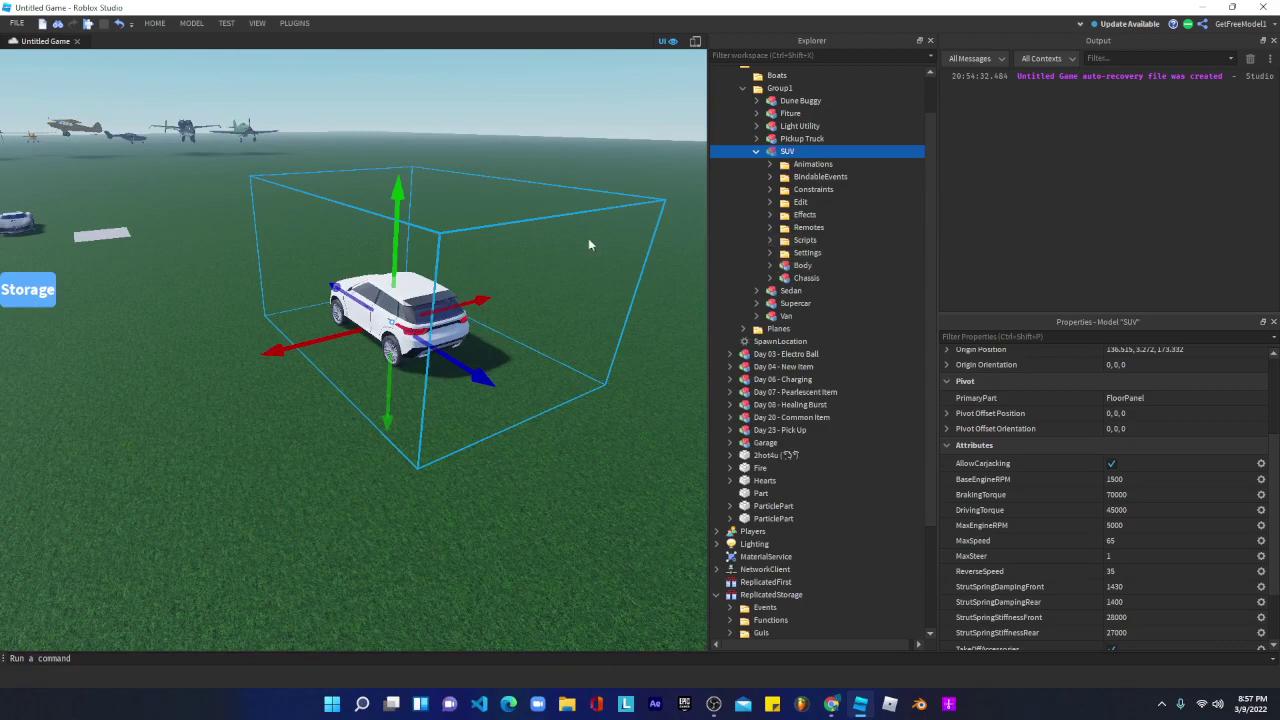
{"action": "scroll", "coordinate": [588, 244], "scroll_direction": "up", "scroll_amount": 2}
{"action": "left_click", "coordinate": [770, 203]}
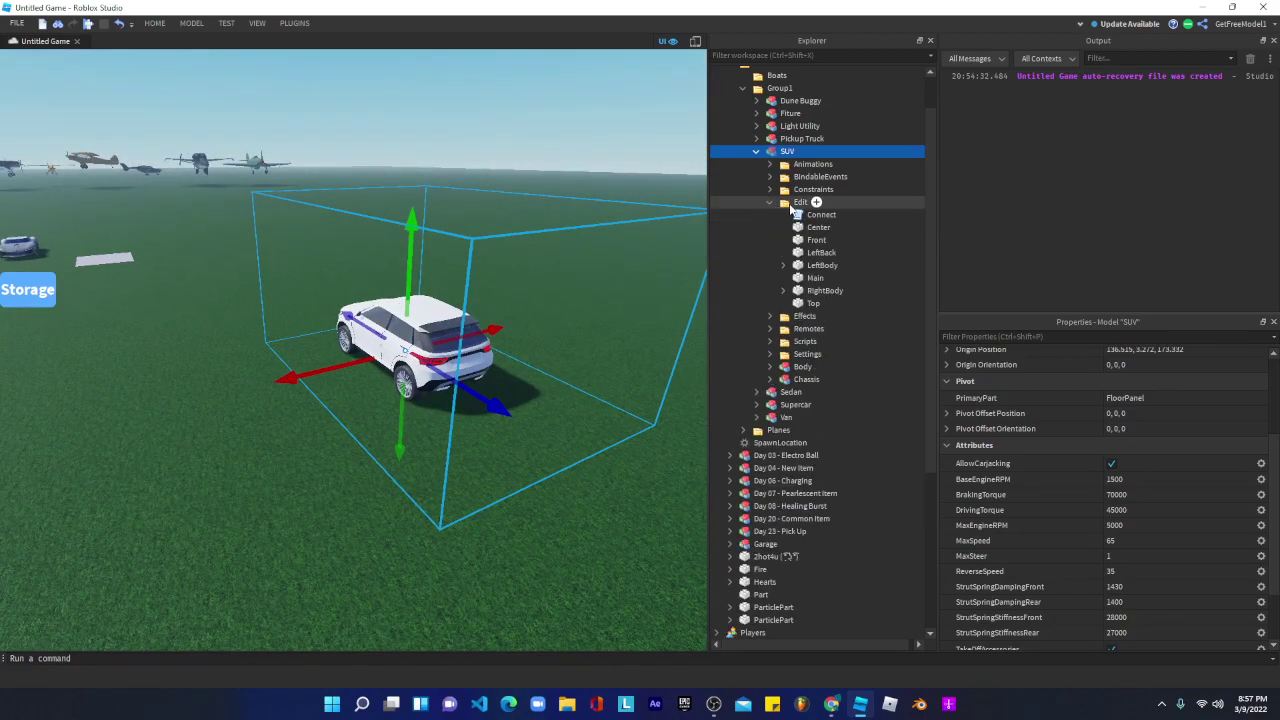
{"action": "left_click", "coordinate": [795, 204]}
{"action": "key", "text": "w"}
{"action": "key", "text": "a"}
{"action": "right_click_drag", "start_coordinate": [500, 288], "coordinate": [480, 291]}
{"action": "left_click", "coordinate": [291, 257]}
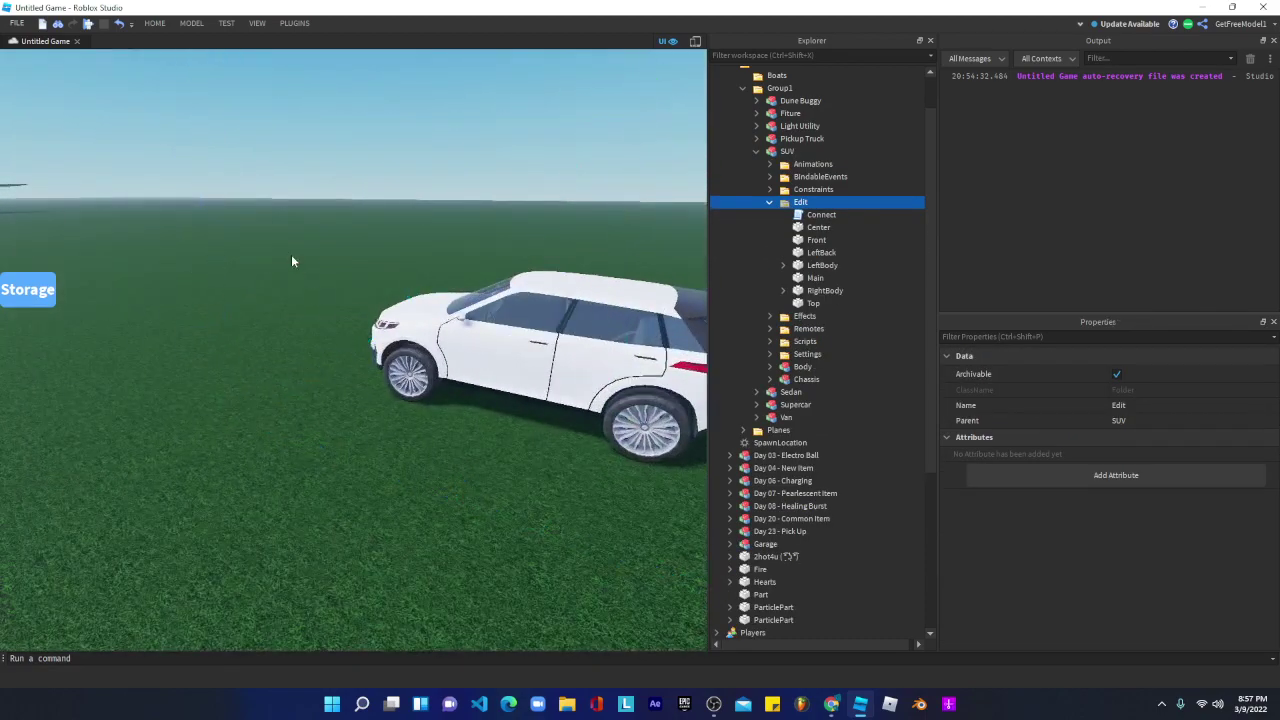
- Inspect the Dune Buggy as another vehicle for a boost, and look over the available particle effects near the SUV
{"action": "right_click_drag", "start_coordinate": [305, 243], "coordinate": [310, 239]}
{"action": "key", "text": "a"}
{"action": "right_click_drag", "start_coordinate": [449, 278], "coordinate": [414, 286]}
{"action": "key", "text": "w"}
{"action": "key", "text": "w"}
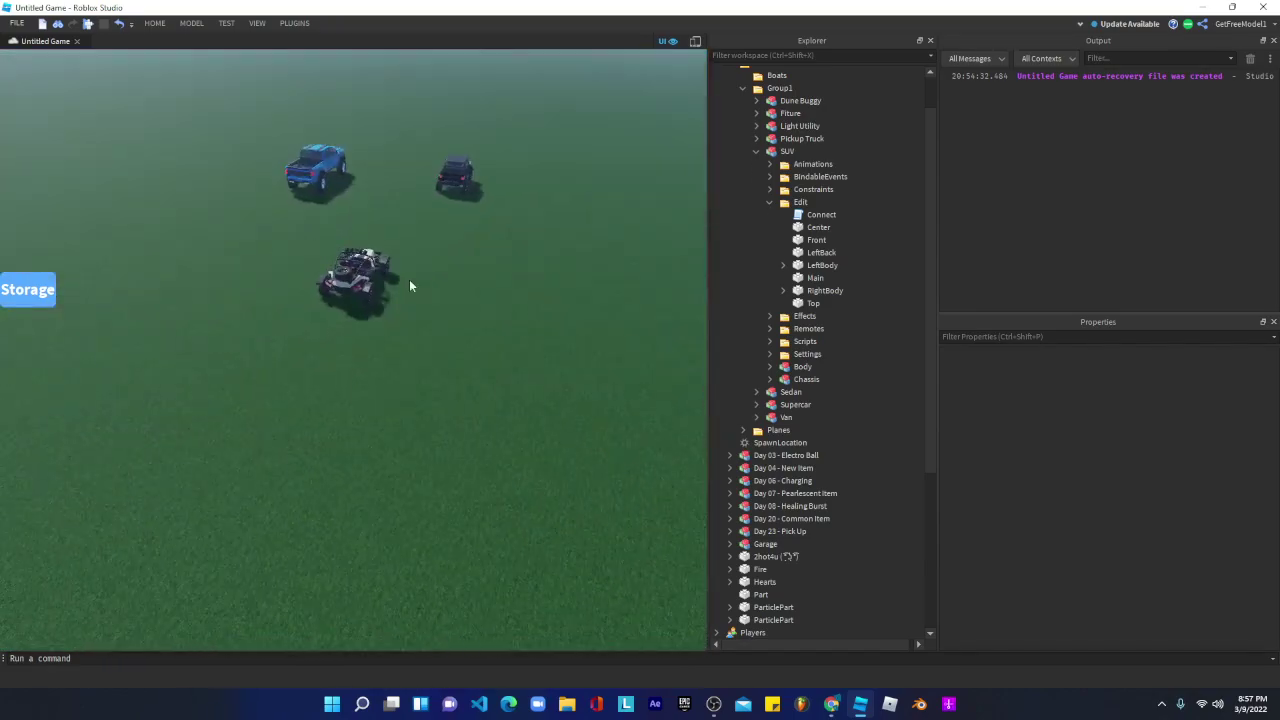
{"action": "left_click", "coordinate": [386, 291]}
{"action": "scroll", "coordinate": [390, 291], "scroll_direction": "up", "scroll_amount": 5}
{"action": "left_click_drag", "start_coordinate": [390, 292], "coordinate": [434, 212]}
{"action": "right_click_drag", "start_coordinate": [450, 205], "coordinate": [440, 222]}
{"action": "key", "text": "w"}
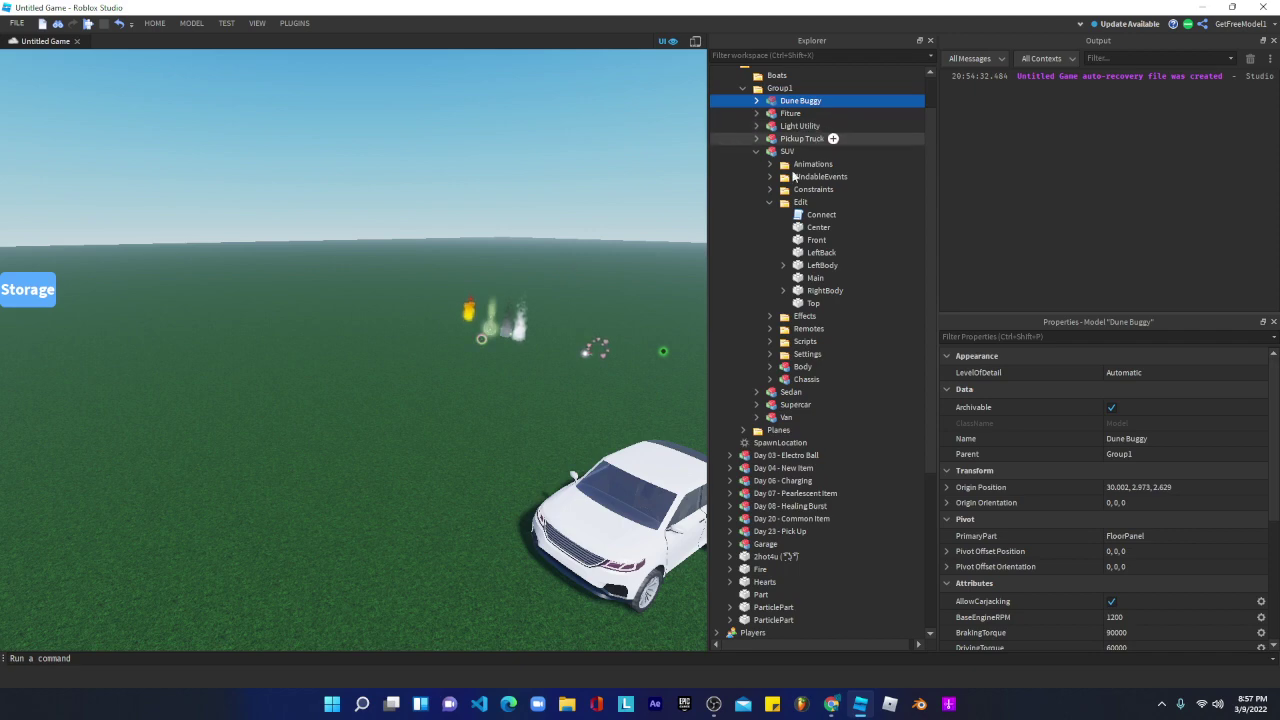
{"action": "right_click_drag", "start_coordinate": [538, 293], "coordinate": [540, 313]}
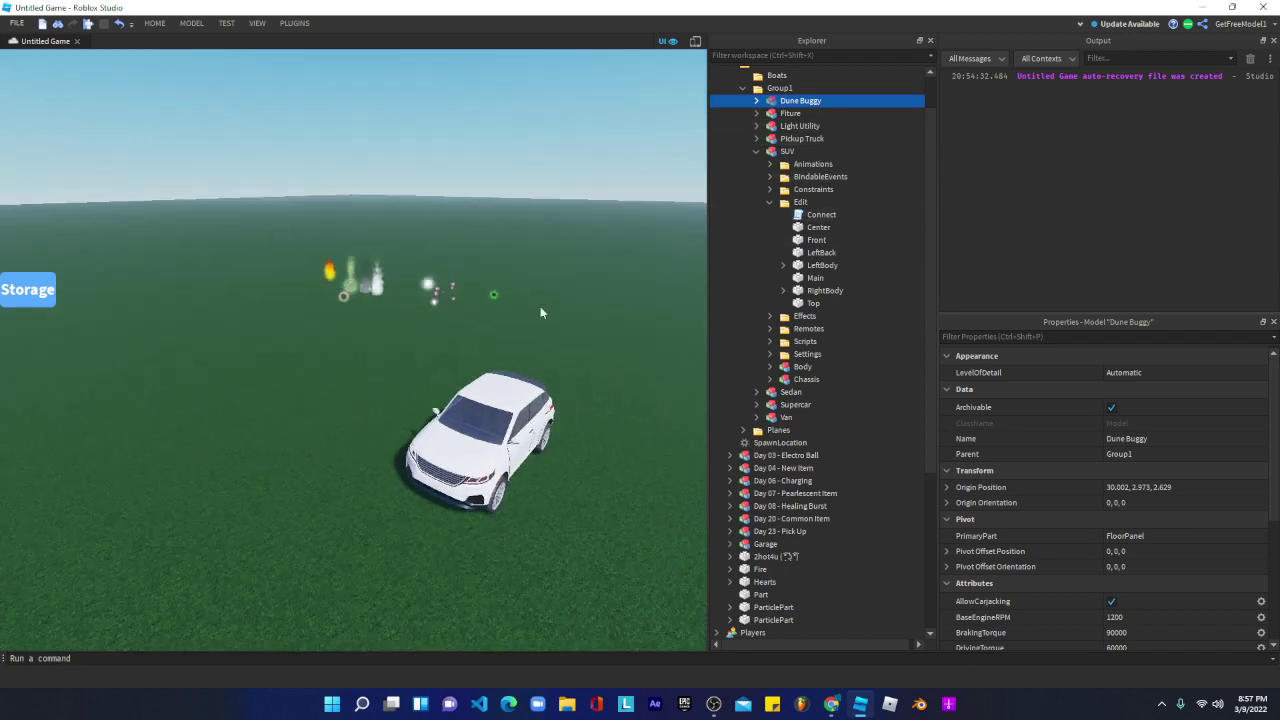
- Move the 2hot4u fire effect part from the particle samples to the Dune Buggy's left rear, at about 27.53, 3.90, 10.57
{"action": "left_click", "coordinate": [435, 303]}
{"action": "scroll", "coordinate": [478, 246], "scroll_direction": "up", "scroll_amount": 5}
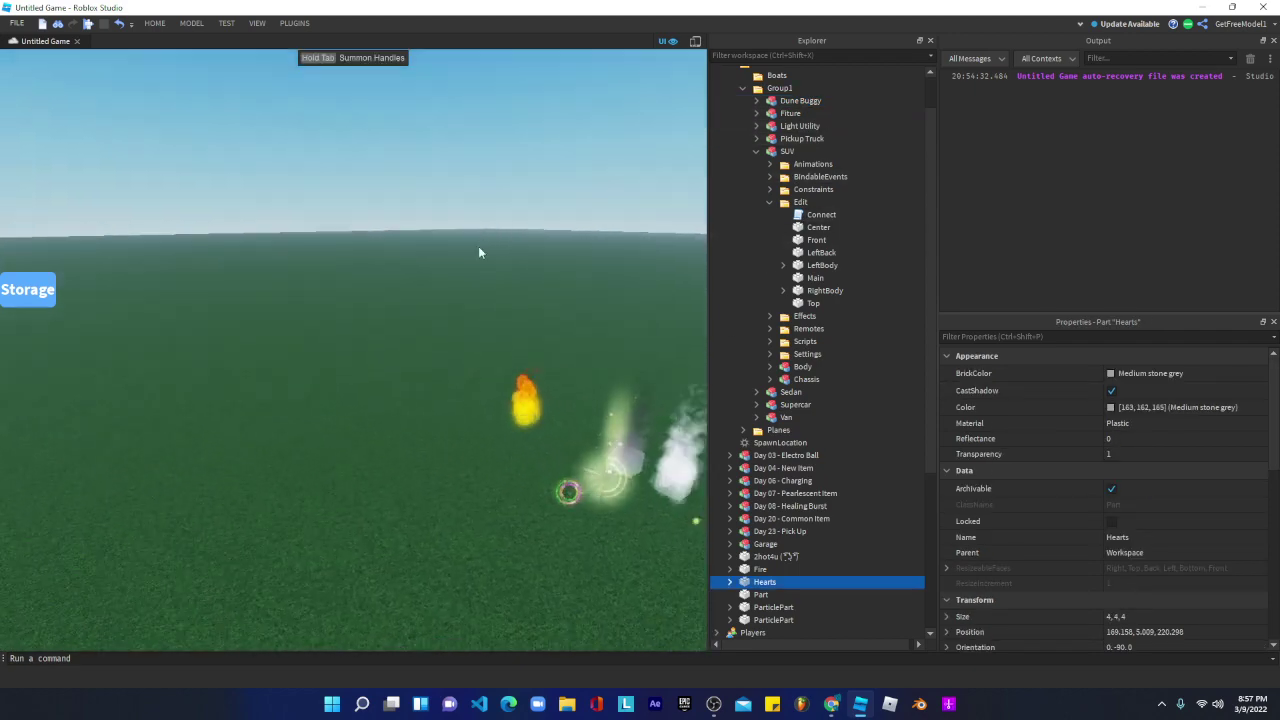
{"action": "left_click_drag", "start_coordinate": [484, 350], "coordinate": [395, 383]}
{"action": "right_click_drag", "start_coordinate": [394, 383], "coordinate": [399, 386]}
{"action": "left_click_drag", "start_coordinate": [541, 380], "coordinate": [514, 386]}
{"action": "right_click_drag", "start_coordinate": [506, 388], "coordinate": [514, 386]}
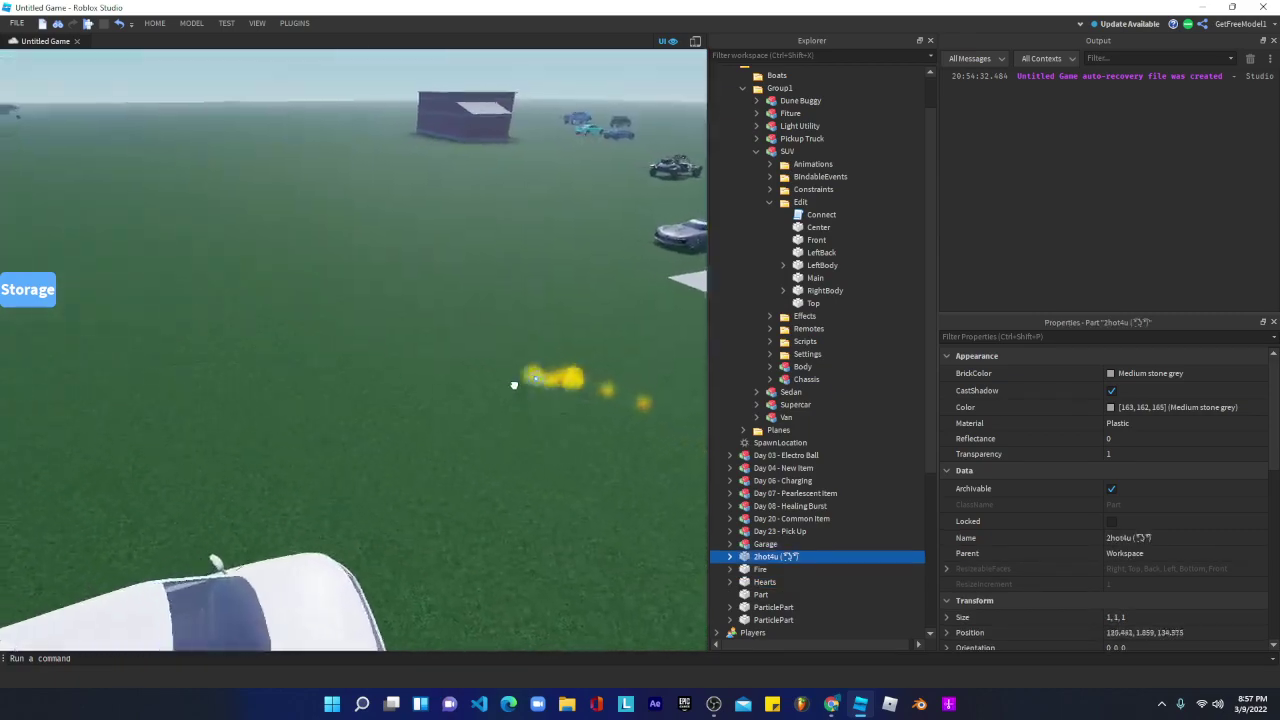
{"action": "left_click_drag", "start_coordinate": [514, 386], "coordinate": [514, 386]}
{"action": "right_click_drag", "start_coordinate": [514, 386], "coordinate": [514, 386]}
{"action": "left_click_drag", "start_coordinate": [514, 386], "coordinate": [514, 386]}
{"action": "right_click_drag", "start_coordinate": [514, 386], "coordinate": [514, 386]}
{"action": "key", "text": "w"}
{"action": "left_click_drag", "start_coordinate": [514, 386], "coordinate": [514, 386]}
{"action": "right_click_drag", "start_coordinate": [514, 386], "coordinate": [514, 386]}
{"action": "left_click_drag", "start_coordinate": [514, 386], "coordinate": [515, 386]}
{"action": "right_click_drag", "start_coordinate": [514, 386], "coordinate": [515, 386]}
{"action": "left_click_drag", "start_coordinate": [514, 386], "coordinate": [378, 269]}
{"action": "key", "text": "a"}
{"action": "right_click_drag", "start_coordinate": [415, 288], "coordinate": [415, 287]}
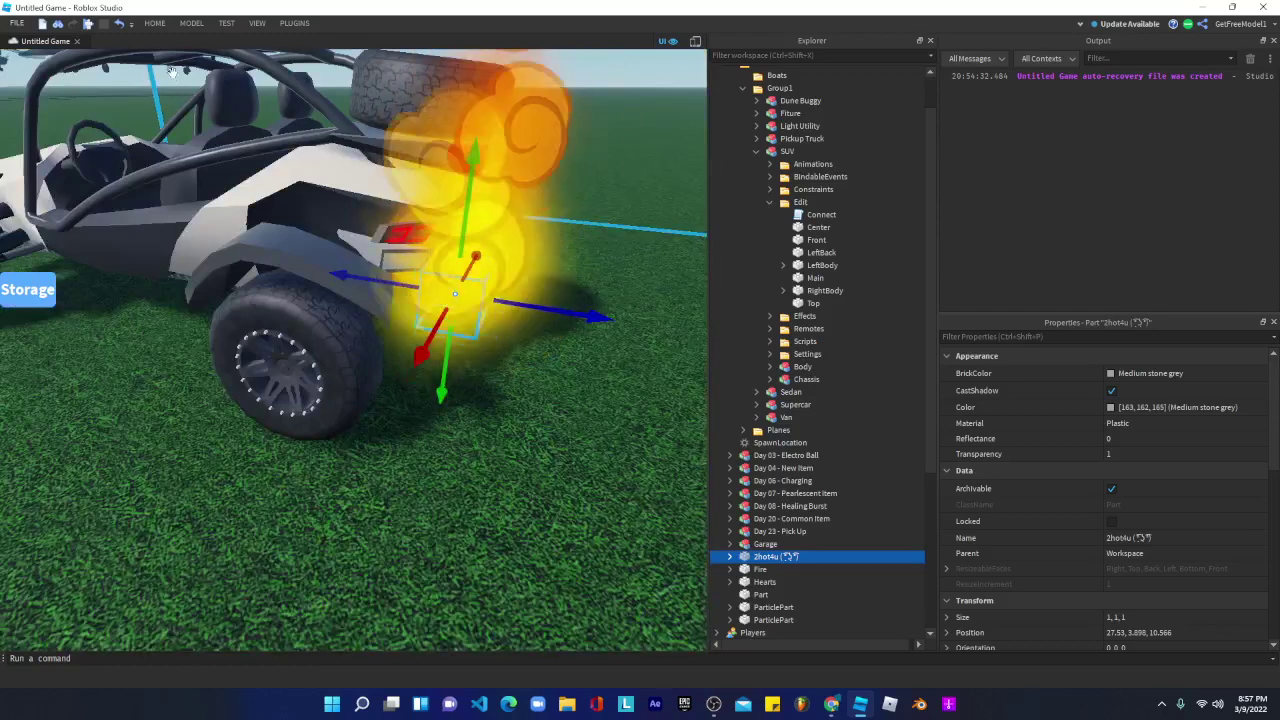
- Rotate the 2hot4u part to an orientation of 84, -180, -180 so its flames point backward from the Dune Buggy
{"action": "left_click", "coordinate": [154, 22]}
{"action": "left_click", "coordinate": [188, 57]}
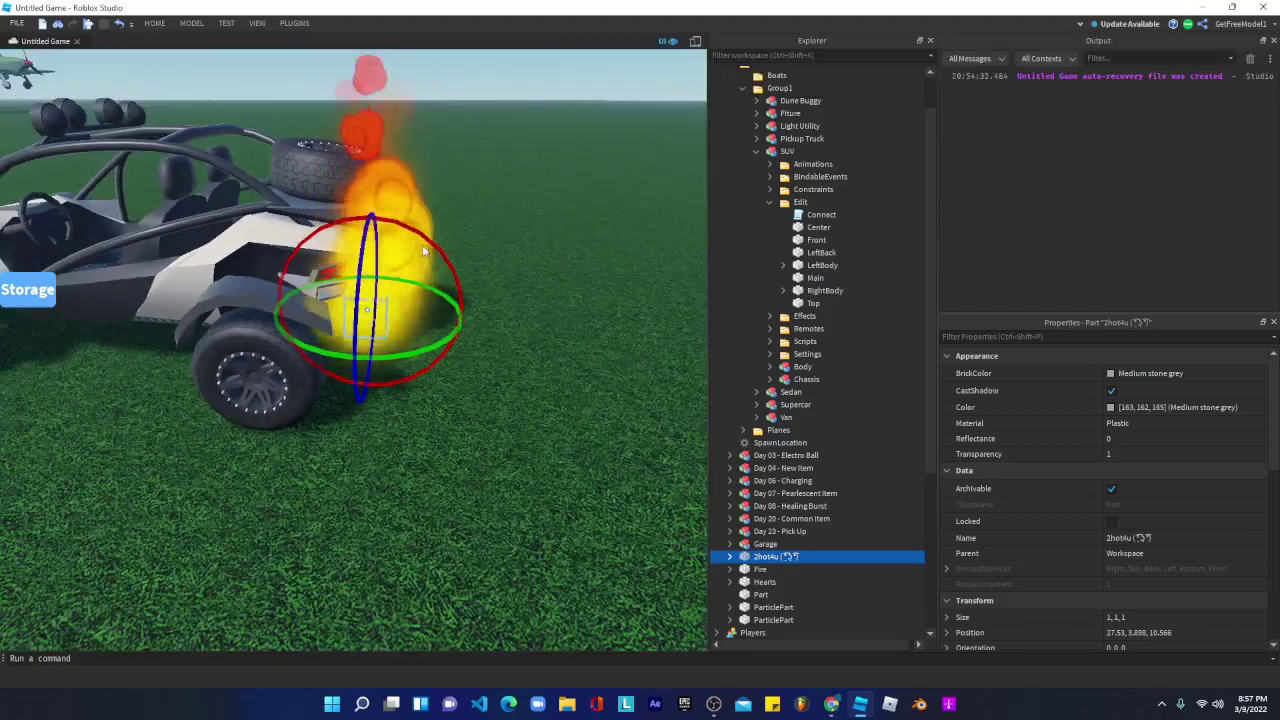
{"action": "left_click_drag", "start_coordinate": [425, 240], "coordinate": [470, 396]}
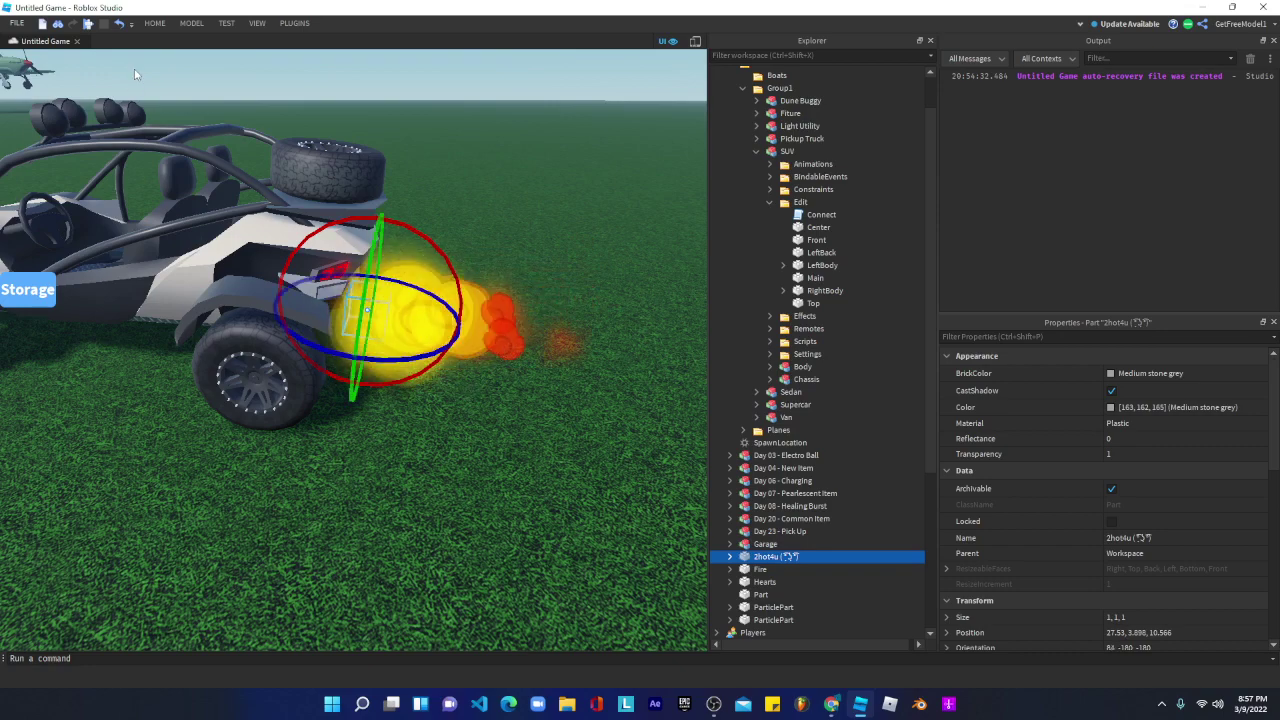
- Move the 2hot4u part forward and up against the Dune Buggy's left taillight, to about 27.53, 4.35, 9.97
{"action": "left_click", "coordinate": [154, 22]}
{"action": "left_click", "coordinate": [133, 52]}
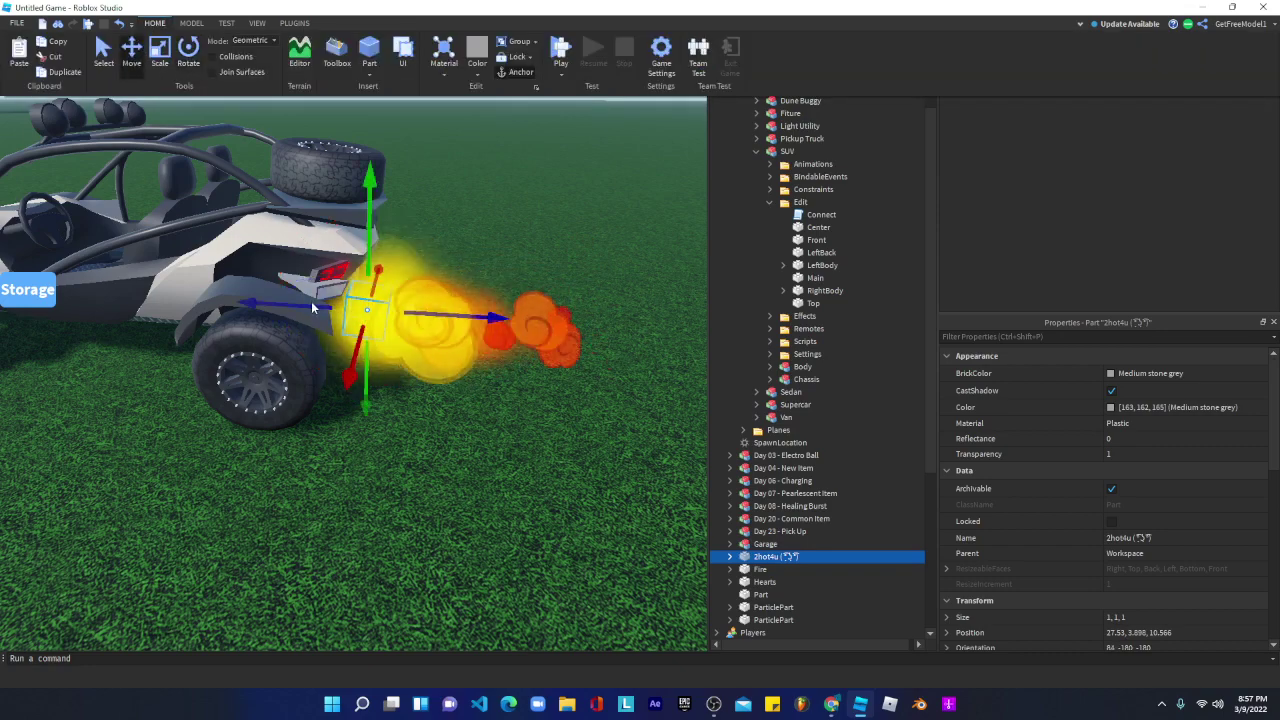
{"action": "left_click_drag", "start_coordinate": [311, 301], "coordinate": [287, 302]}
{"action": "left_click_drag", "start_coordinate": [344, 247], "coordinate": [344, 229]}
{"action": "right_click_drag", "start_coordinate": [428, 231], "coordinate": [465, 278]}
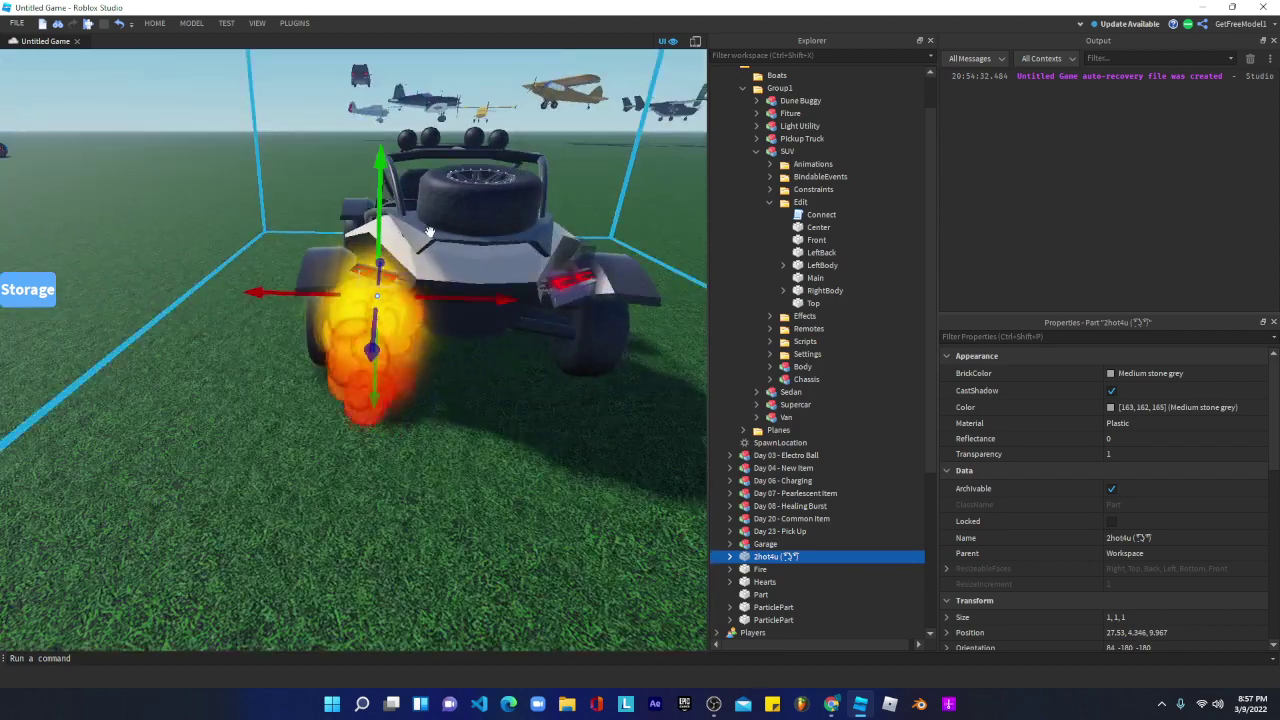
- Duplicate the 2hot4u part and move the copy to the Dune Buggy's right taillight, at about 32.72, 4.35, 9.97
{"action": "right_click", "coordinate": [465, 278]}
{"action": "left_click", "coordinate": [492, 340]}
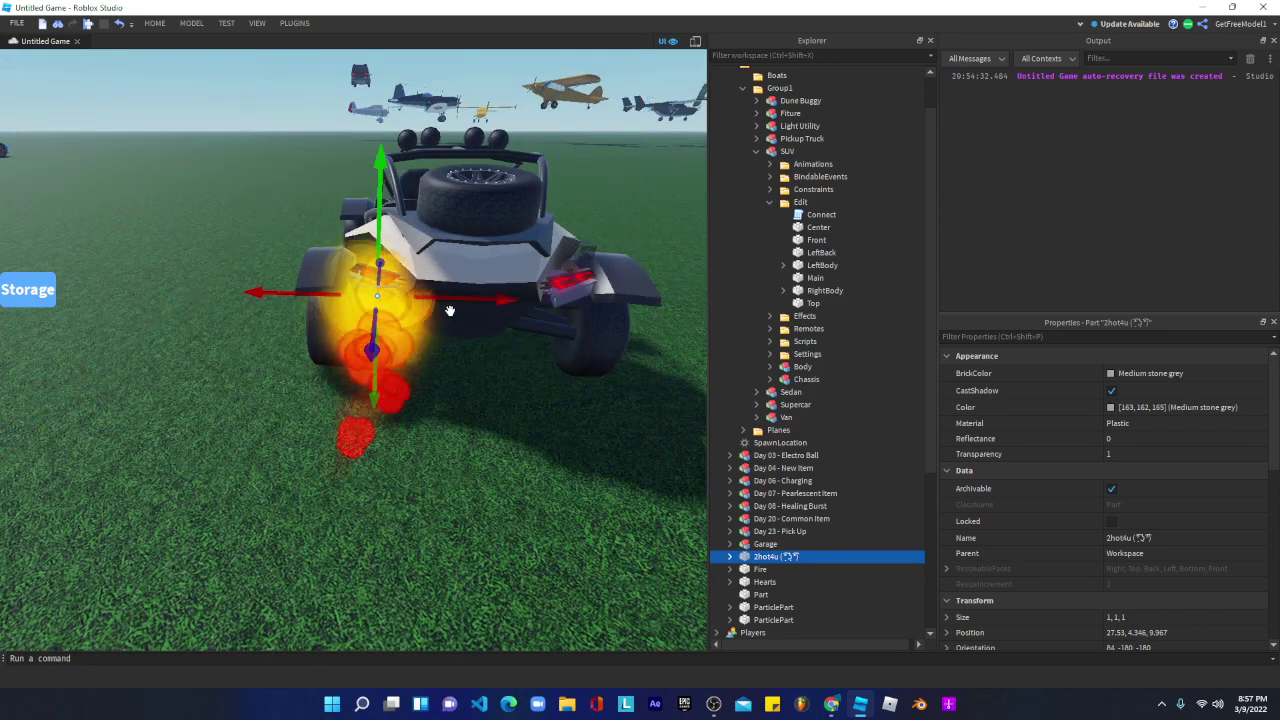
{"action": "left_click_drag", "start_coordinate": [449, 298], "coordinate": [553, 279]}
{"action": "key", "text": "d"}
{"action": "right_click_drag", "start_coordinate": [553, 279], "coordinate": [409, 201]}
{"action": "left_click", "coordinate": [409, 201]}
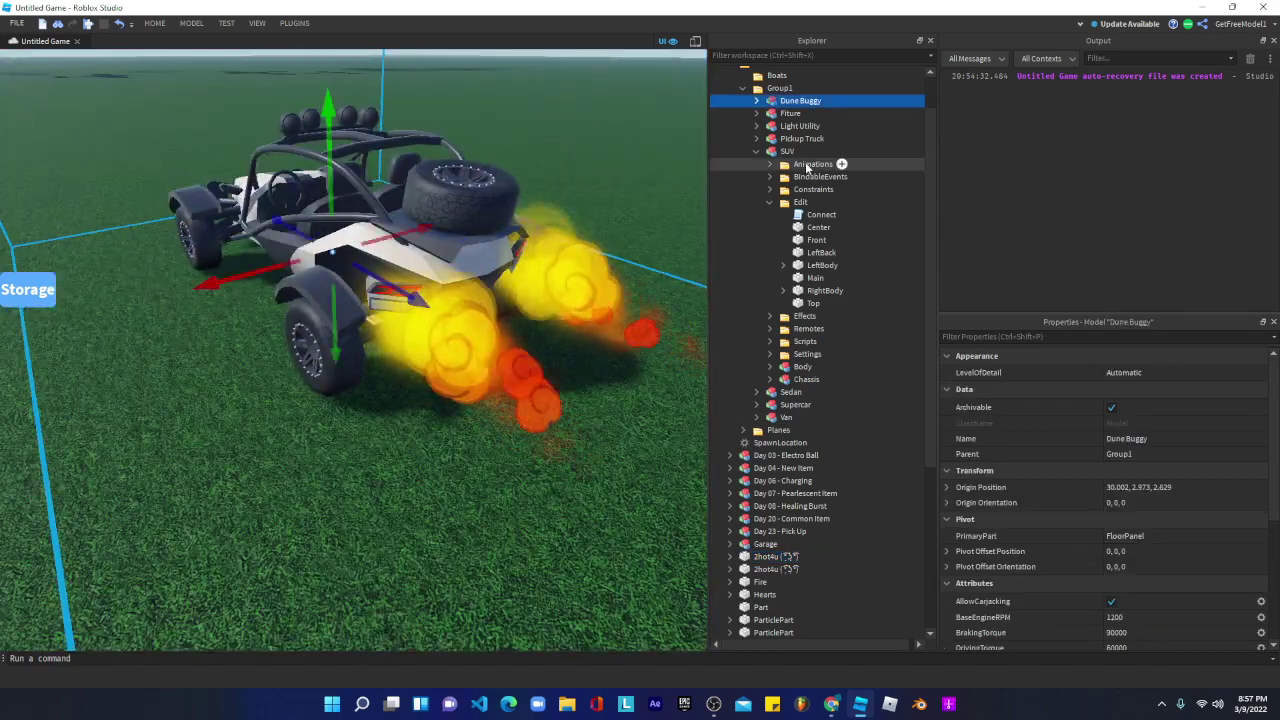
- Examine the Fire part in the Workspace as an alternative effect
{"action": "scroll", "coordinate": [834, 371], "scroll_direction": "down", "scroll_amount": 4}
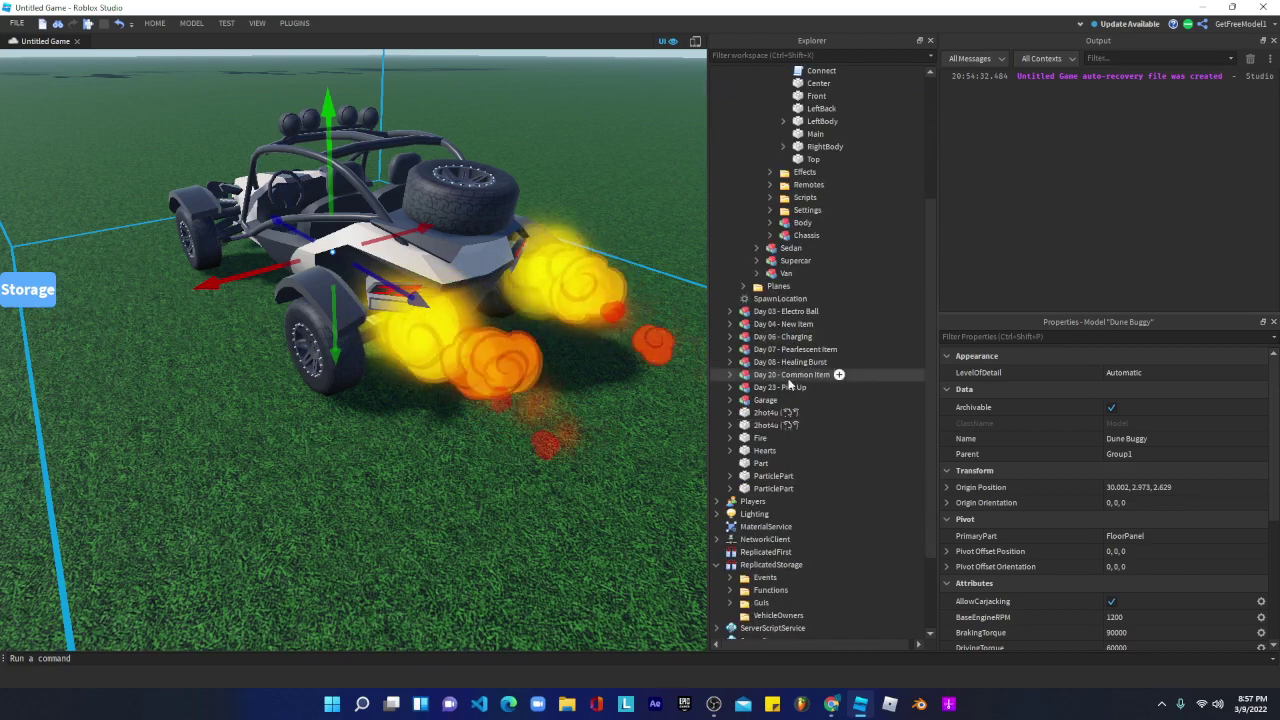
{"action": "left_click", "coordinate": [758, 439]}
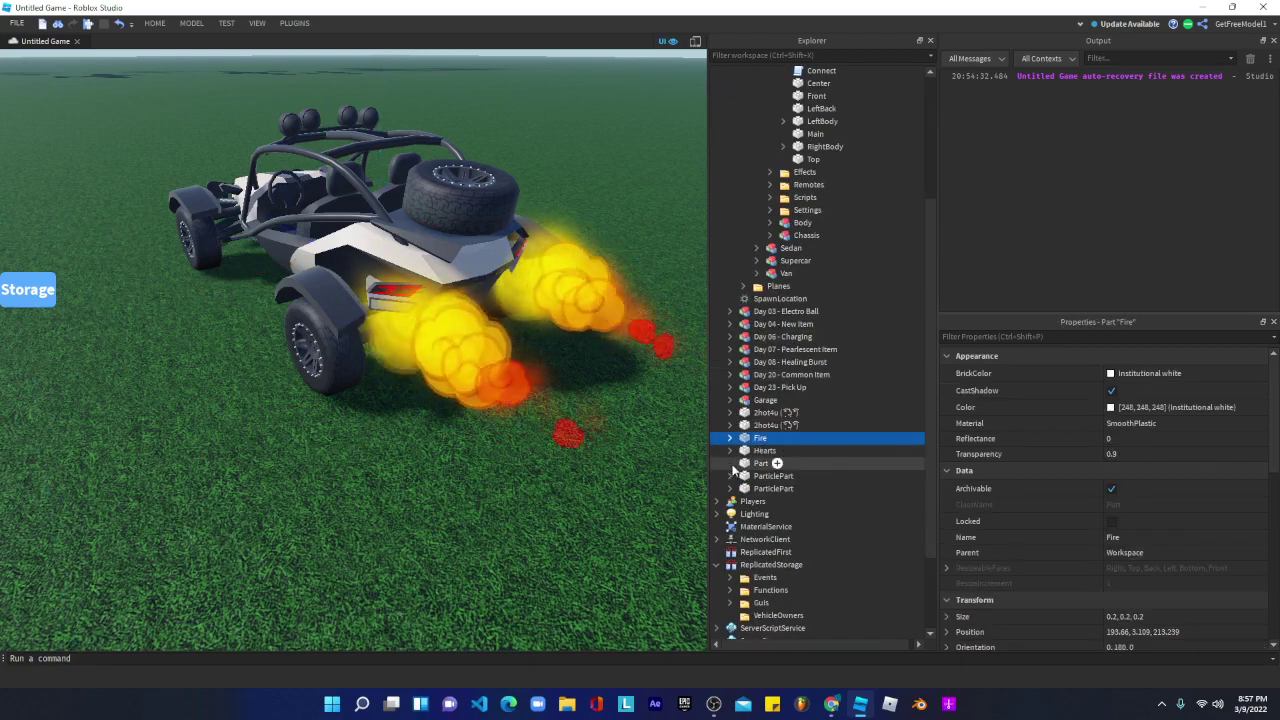
{"action": "key", "text": "f"}
{"action": "key", "text": "w"}
{"action": "mouse_move", "coordinate": [526, 395]}
{"action": "right_mouse_down"}
{"action": "mouse_move", "coordinate": [528, 380]}
{"action": "mouse_move", "coordinate": [529, 392]}
{"action": "right_mouse_up"}
{"action": "key", "text": "w"}
{"action": "key", "text": "w"}
- Reparent both 2hot4u parts from Workspace to the Dune Buggy model
{"action": "left_click", "coordinate": [547, 297]}
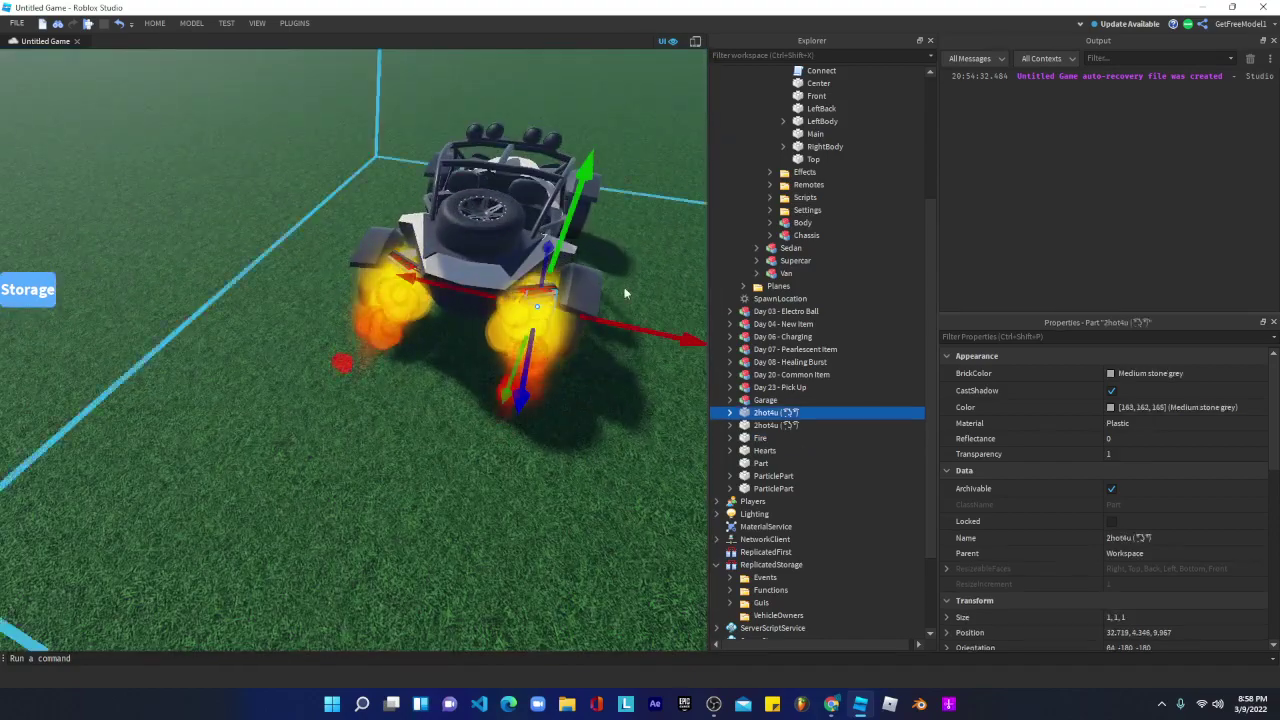
{"action": "left_click", "coordinate": [773, 425], "text": "ctrl"}
{"action": "left_click_drag", "start_coordinate": [771, 420], "coordinate": [854, 146]}
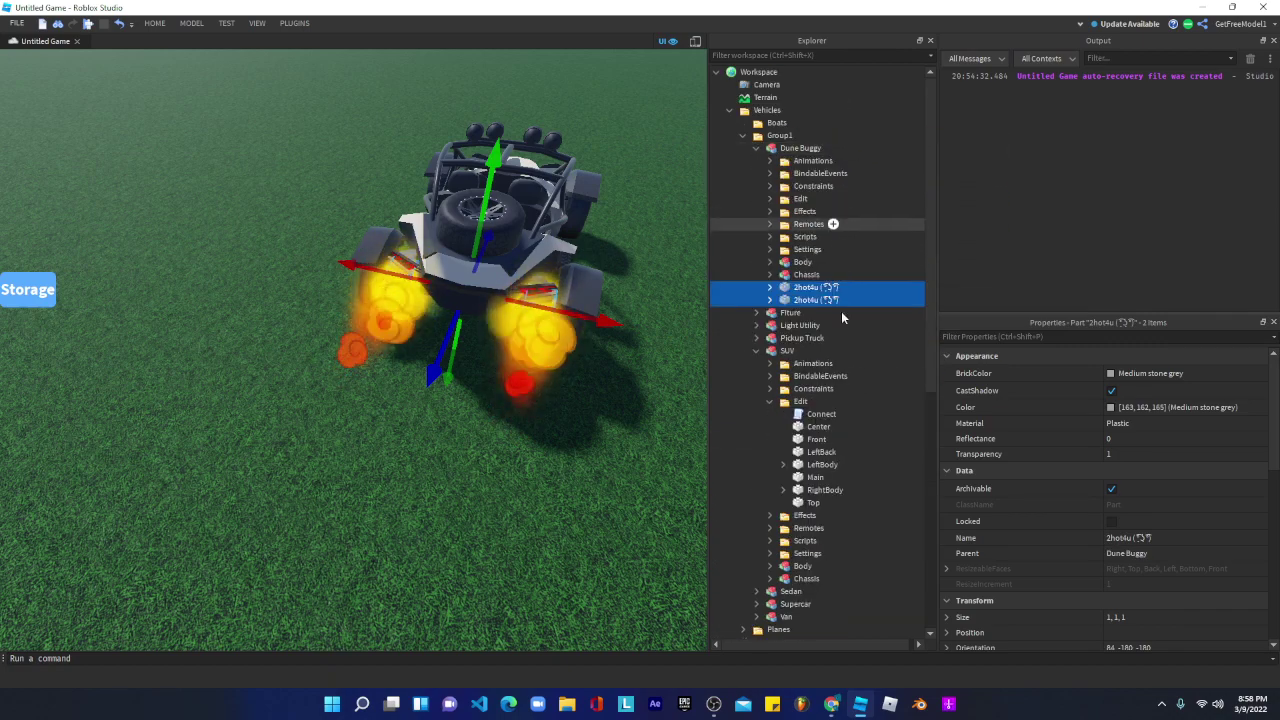
- Rename both 2hot4u parts in the Dune Buggy as Part
{"action": "left_click", "coordinate": [1140, 537]}
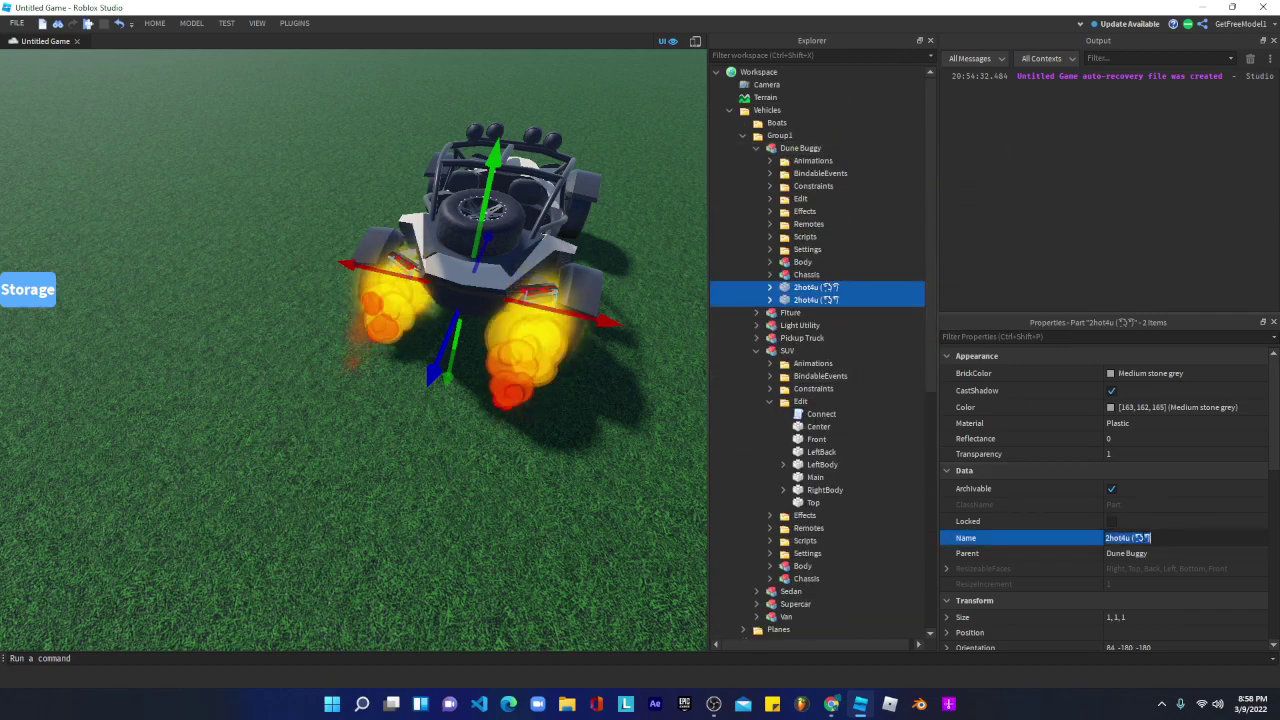
{"action": "type", "text": "Part"}
{"action": "key", "text": "Return"}
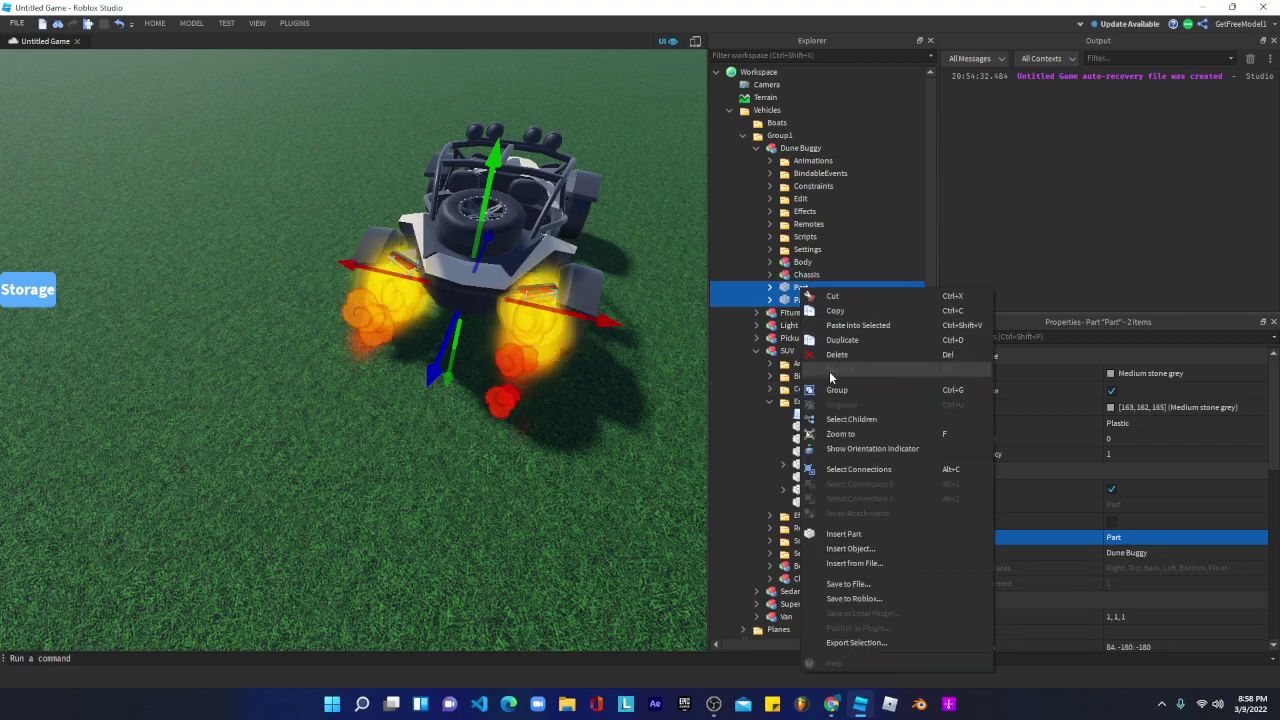
- Group the two Dune Buggy effect parts and paste the copied Weld script into the group
{"action": "left_click", "coordinate": [833, 390]}
{"action": "right_click", "coordinate": [805, 288]}
{"action": "left_click", "coordinate": [830, 327]}
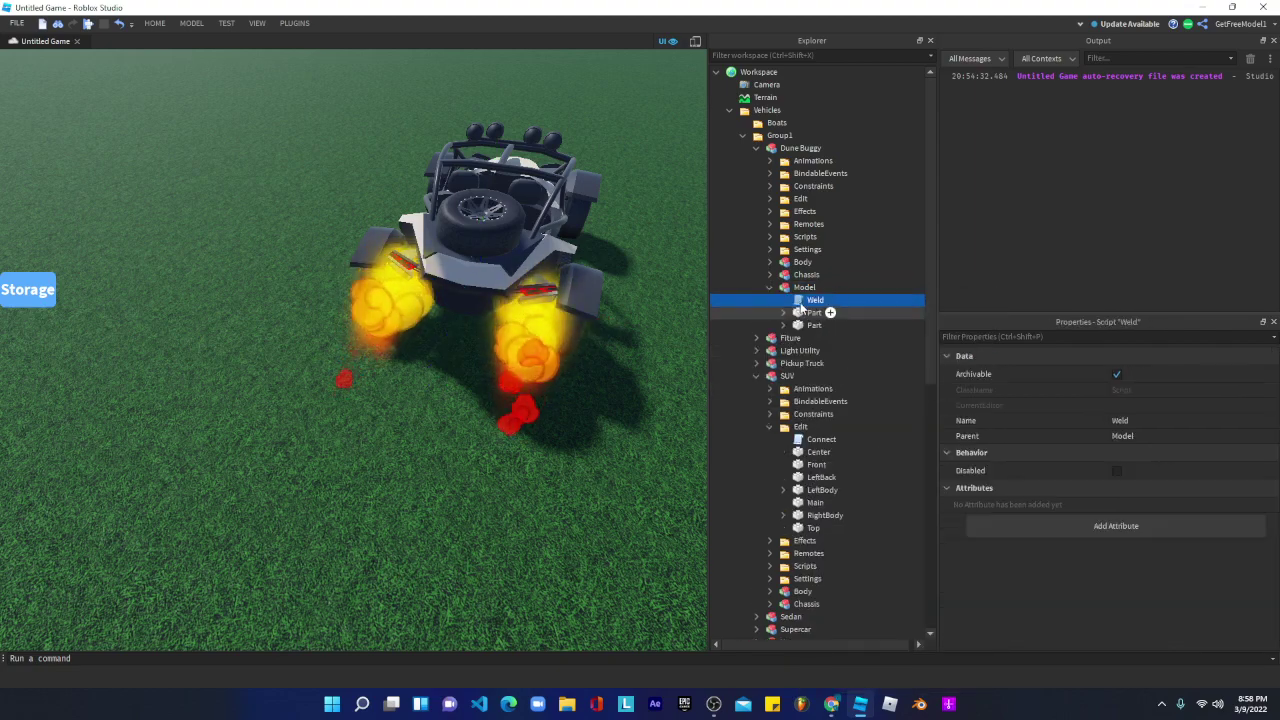
- Move the group of effect parts into the Dune Buggy's Body model and expand its contents
{"action": "left_click_drag", "start_coordinate": [797, 296], "coordinate": [803, 263]}
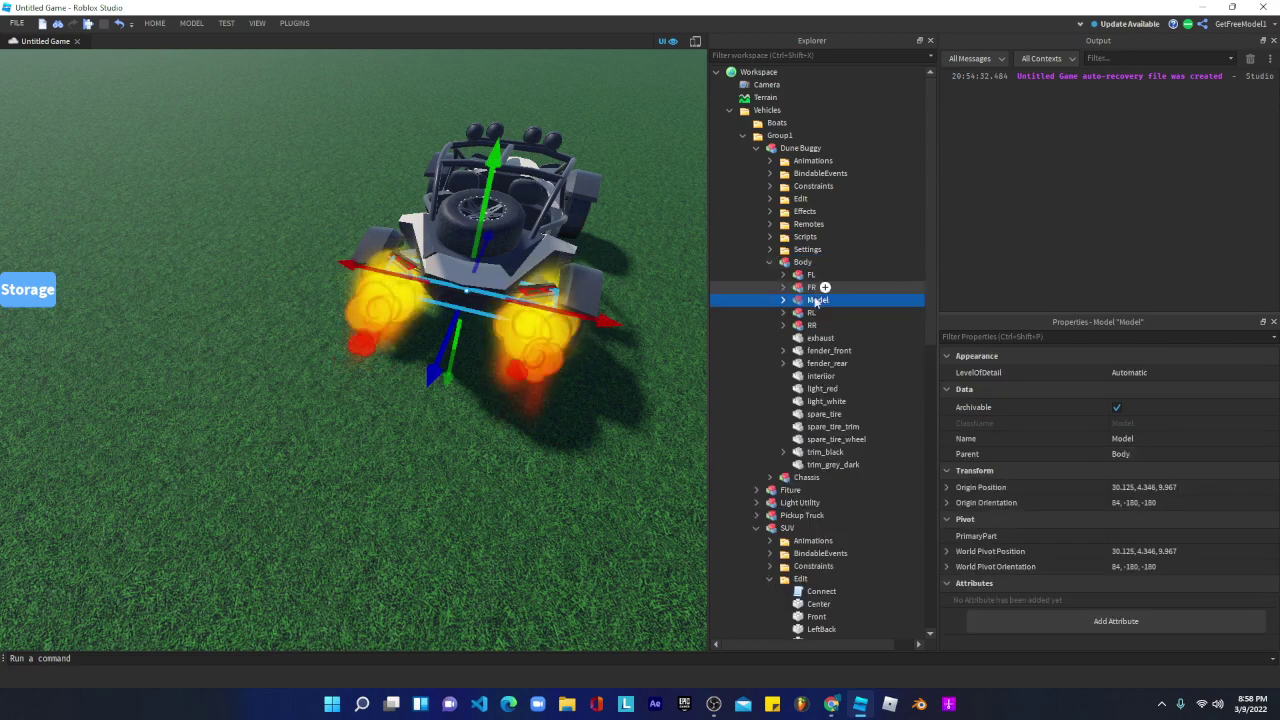
{"action": "key", "text": "f"}
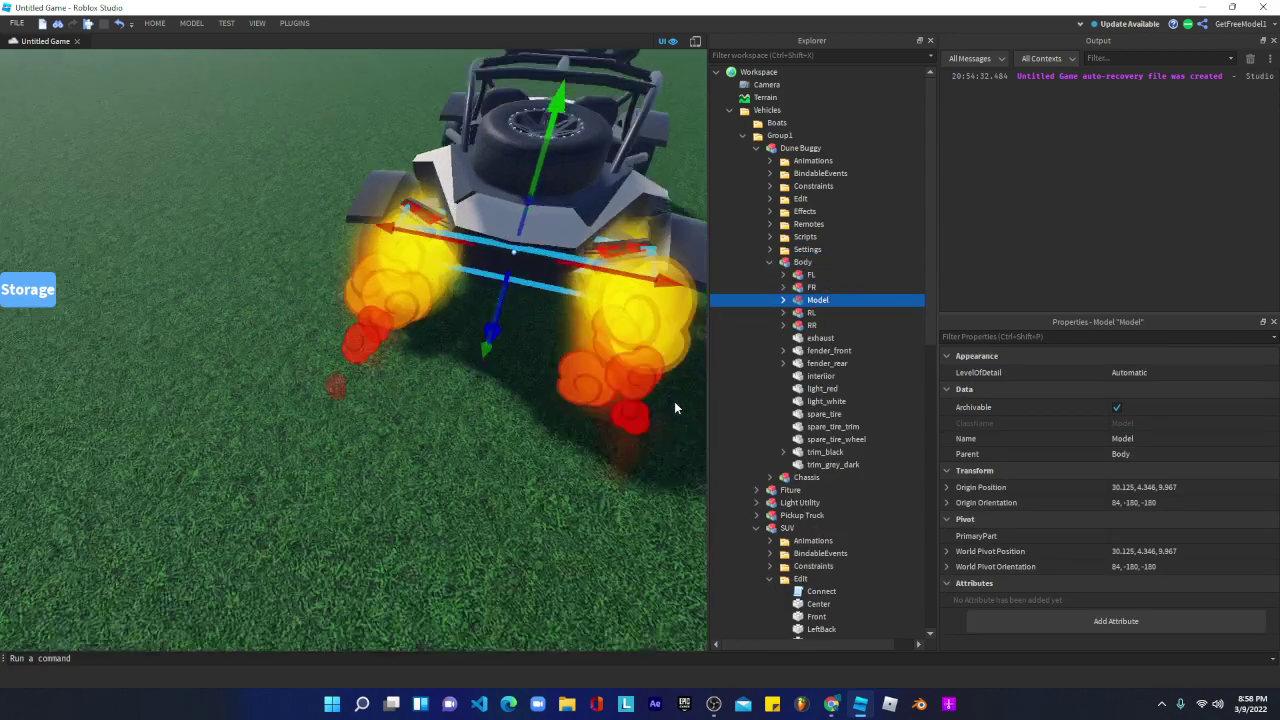
{"action": "left_click", "coordinate": [784, 300]}
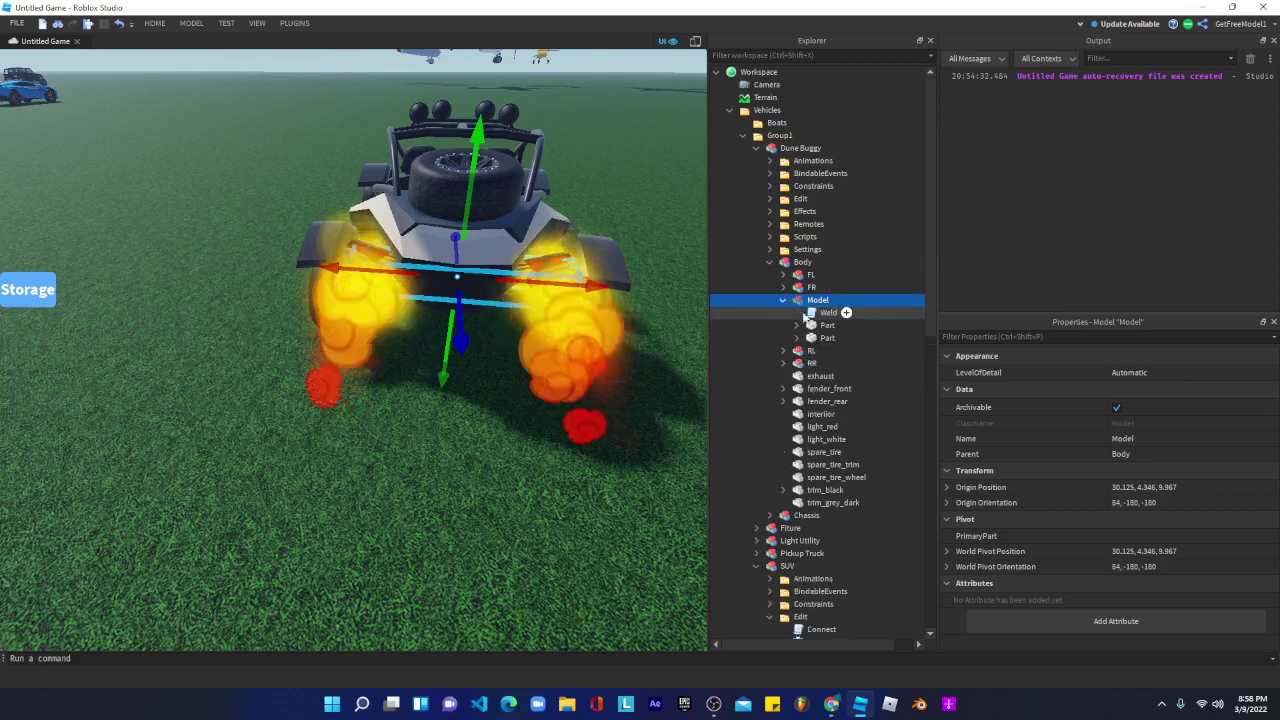
- Edit the fender reference on line 7 of the Dune Buggy's Weld script, and return to the 3D view
{"action": "double_click", "coordinate": [826, 312]}
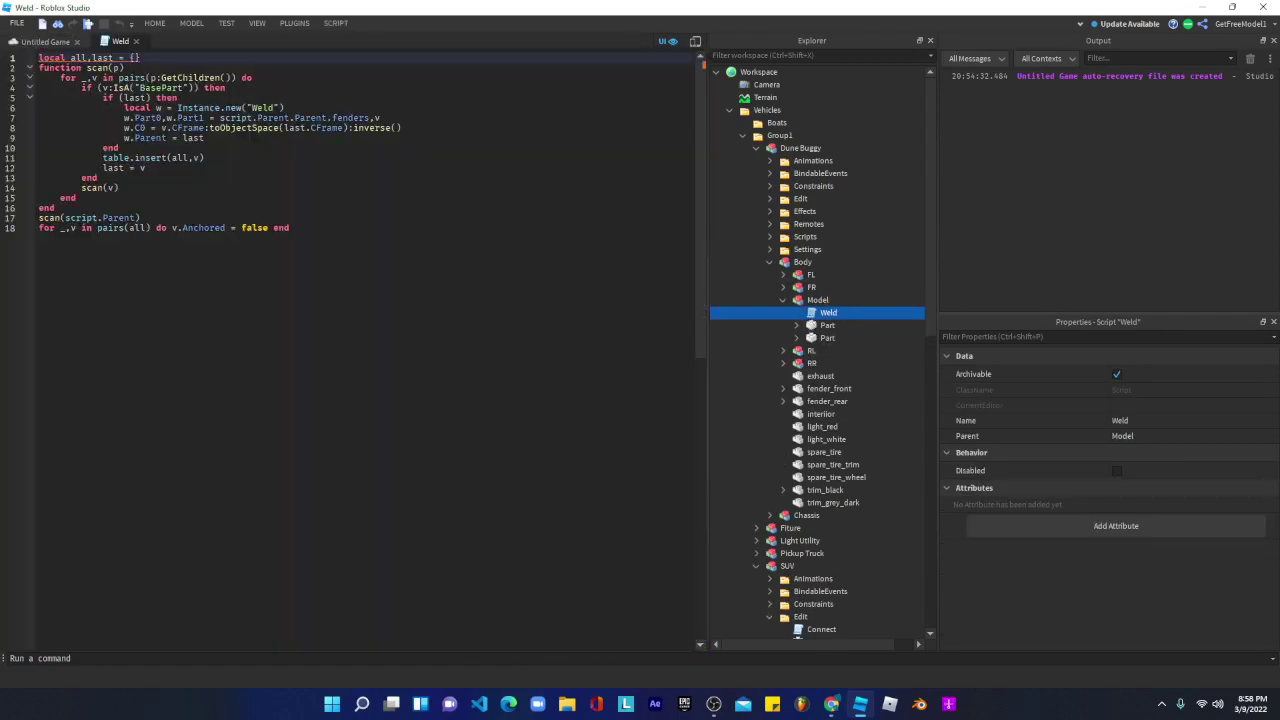
{"action": "left_click", "coordinate": [370, 117]}
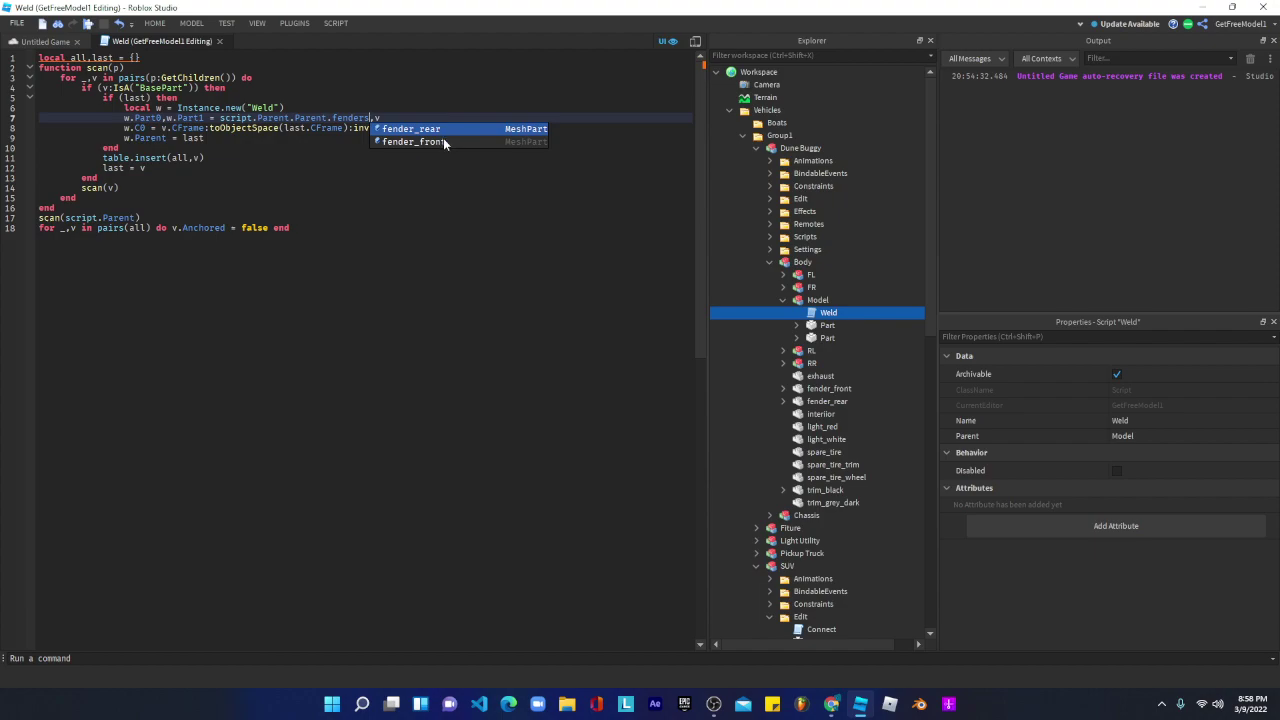
{"action": "left_click", "coordinate": [45, 41]}
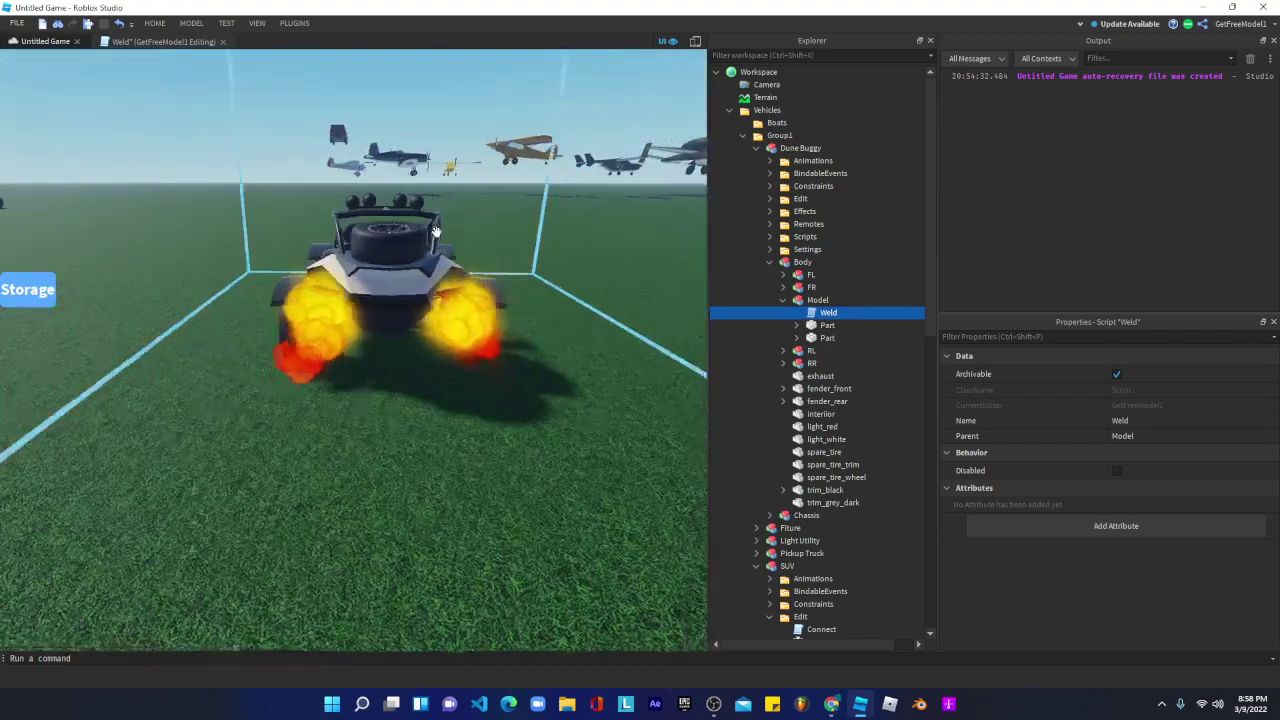
- Disable the Blur and Fire particle emitters in the first effect part of the Dune Buggy
{"action": "right_click_drag", "start_coordinate": [436, 231], "coordinate": [400, 225]}
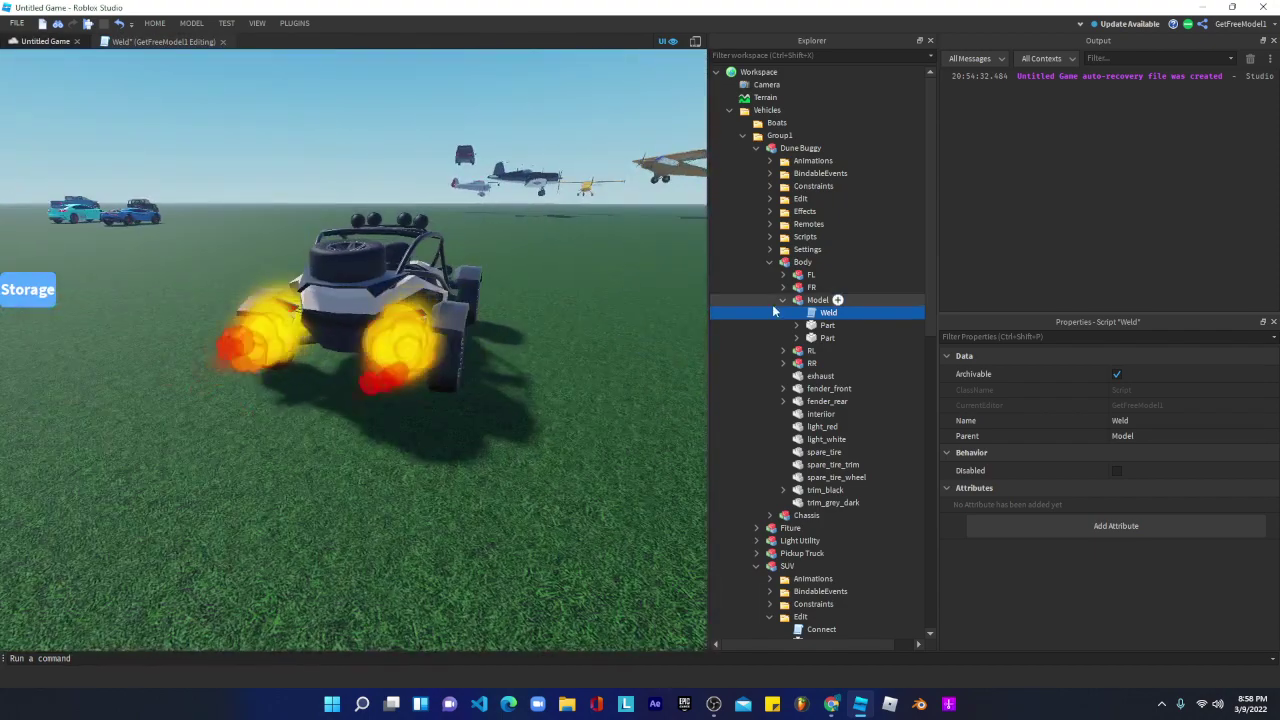
{"action": "left_click", "coordinate": [797, 325]}
{"action": "left_click", "coordinate": [827, 342]}
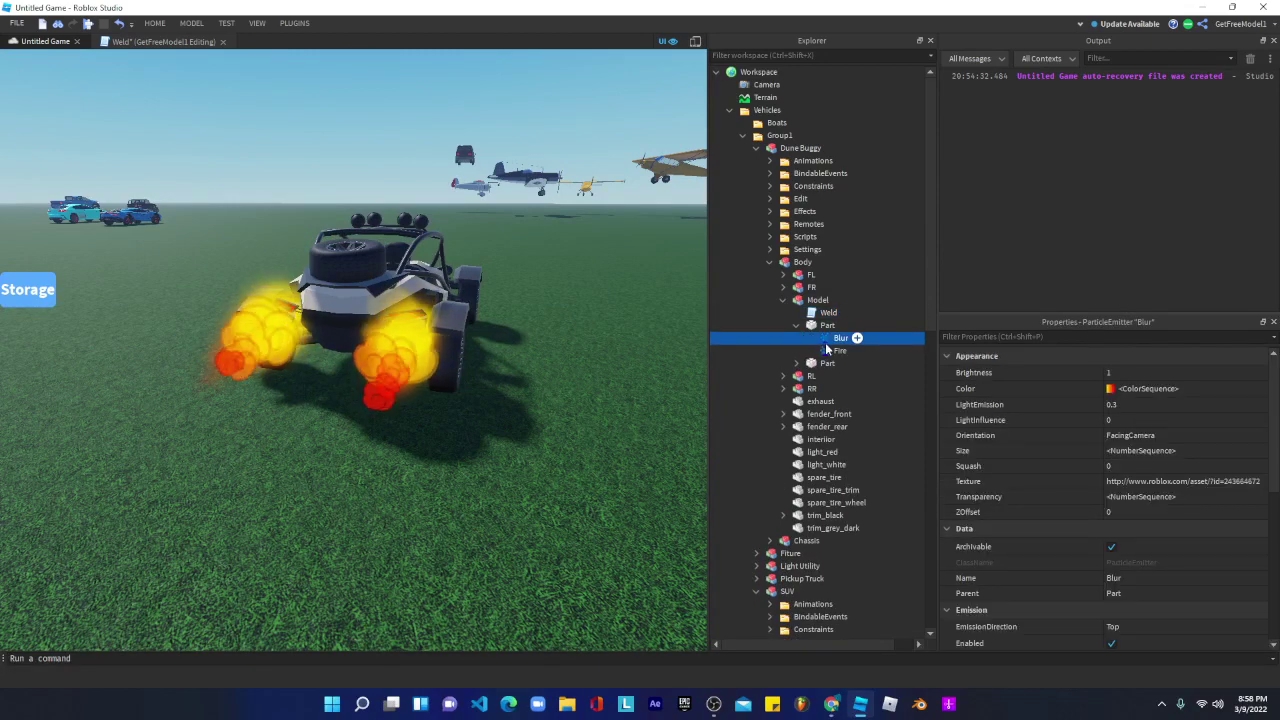
{"action": "left_click", "coordinate": [830, 349], "text": "shift"}
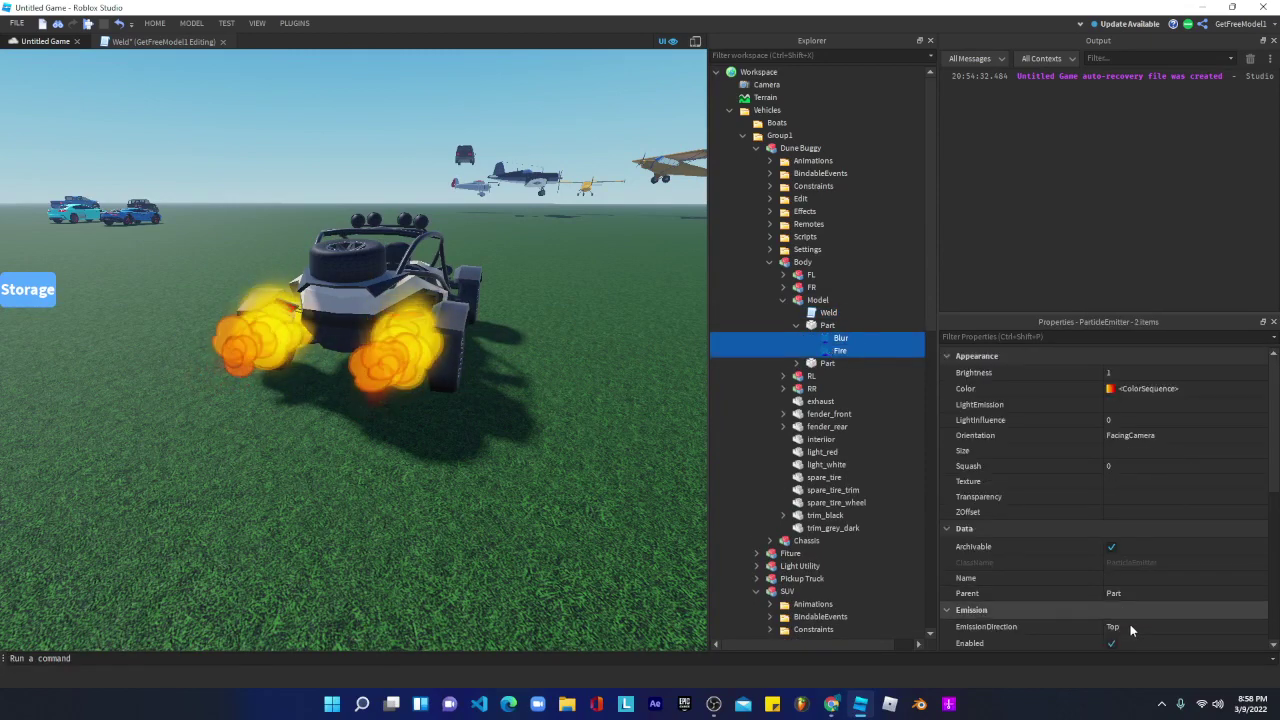
{"action": "left_click", "coordinate": [1112, 642]}
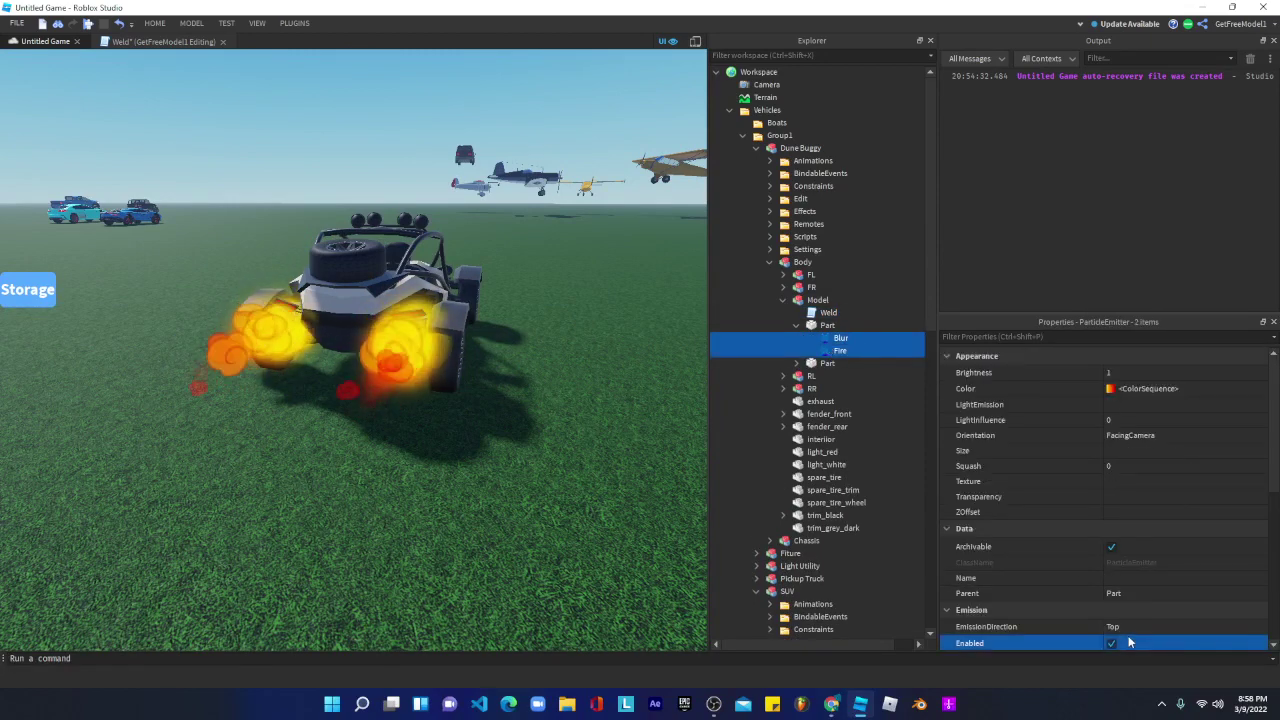
- Disable the Blur and Fire particle emitters in the second effect part of the Dune Buggy
{"action": "left_click", "coordinate": [796, 326]}
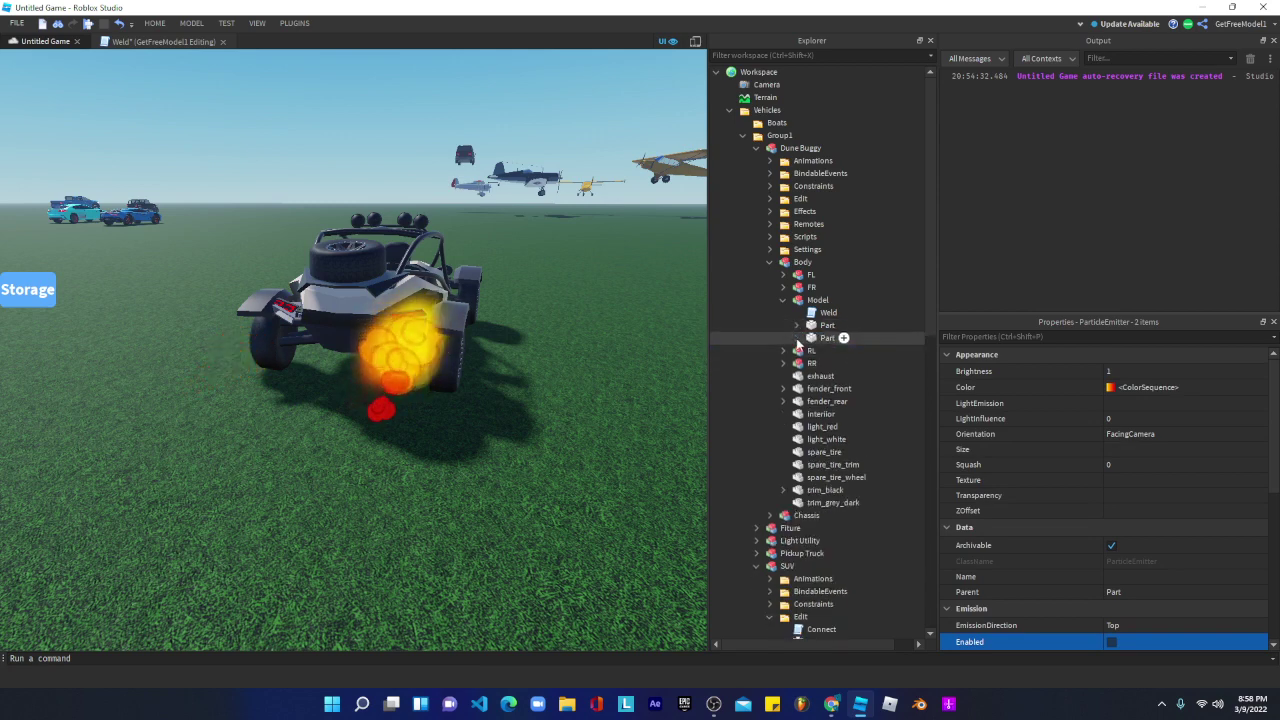
{"action": "left_click", "coordinate": [797, 338]}
{"action": "left_click", "coordinate": [835, 351]}
{"action": "left_click", "coordinate": [838, 363], "text": "shift"}
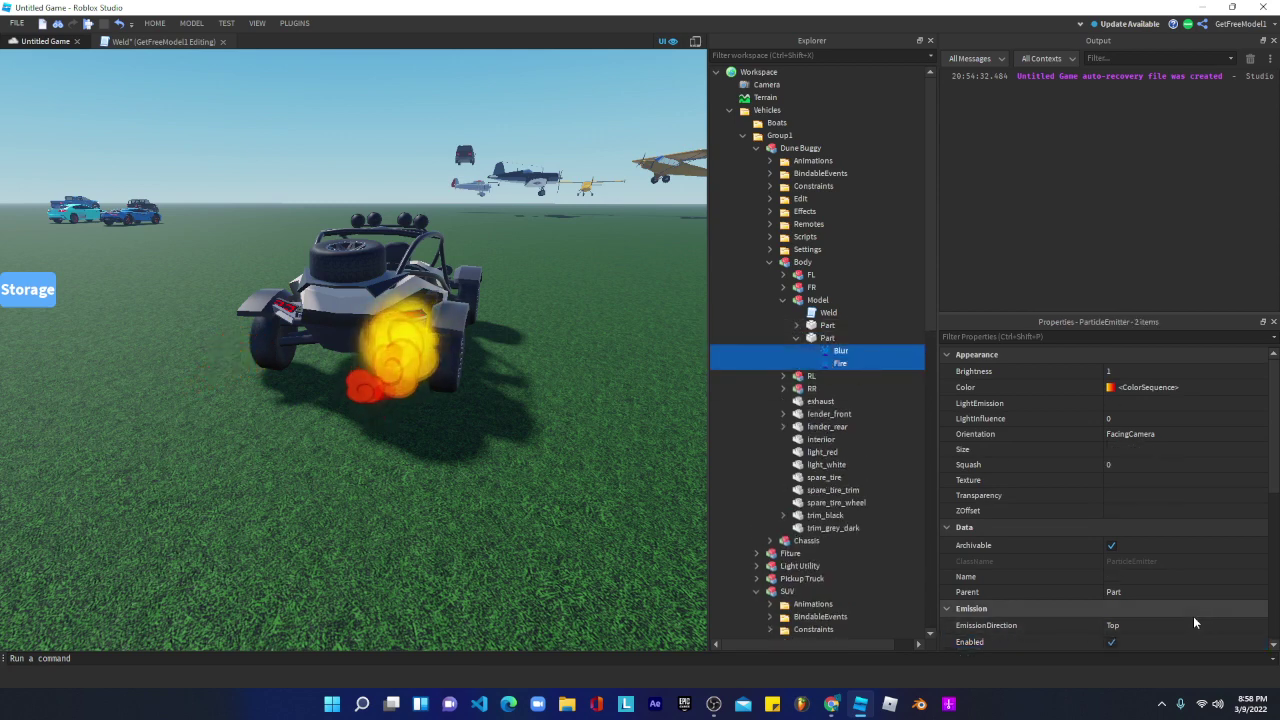
{"action": "left_click", "coordinate": [1112, 642]}
- Look over the vehicles and the particle effect models in the world for the next boost effect
{"action": "left_click", "coordinate": [416, 302]}
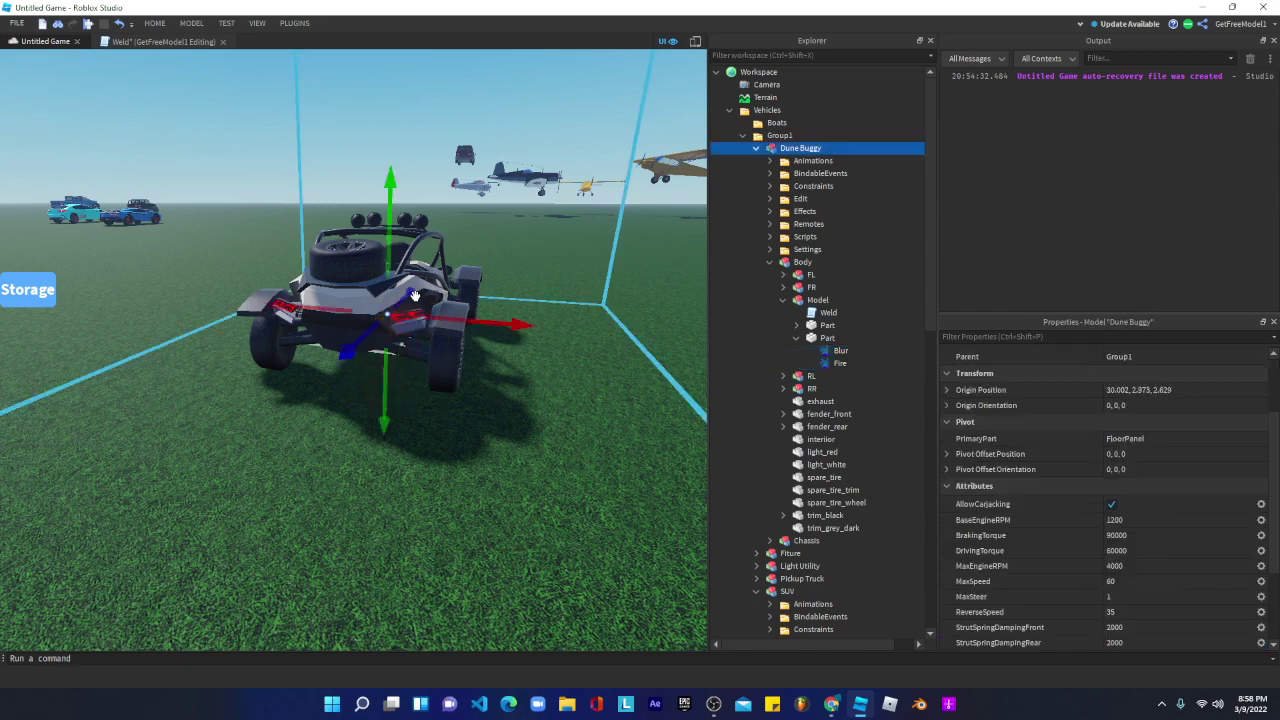
{"action": "key", "text": "w"}
{"action": "right_click_drag", "start_coordinate": [416, 302], "coordinate": [415, 300]}
{"action": "key", "text": "w"}
{"action": "key", "text": "w"}
{"action": "key", "text": "w"}
{"action": "key", "text": "f"}
{"action": "key", "text": "s"}
{"action": "key", "text": "w"}
{"action": "key", "text": "s"}
{"action": "key", "text": "w"}
{"action": "key", "text": "w"}
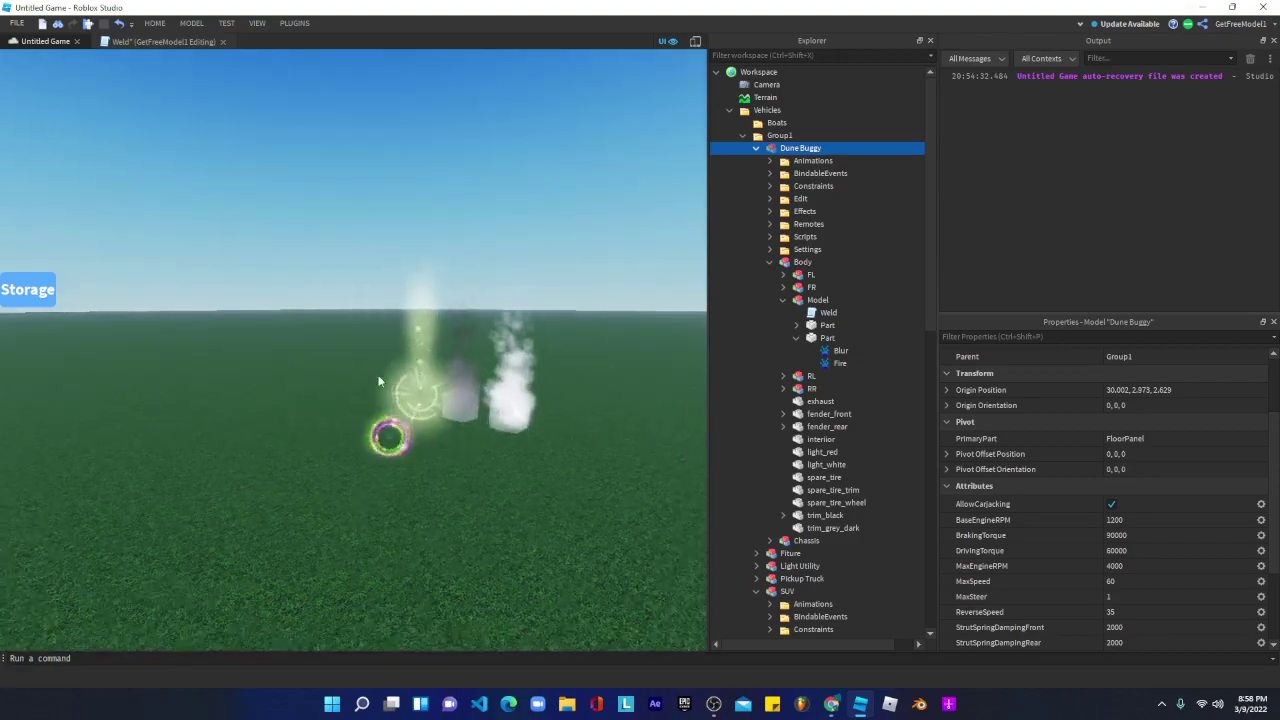
- Bring the Day 07 - Pearlescent Item model over to the Light Utility's rear wheel, at about -154.11, 2.11, -174.90
{"action": "left_click", "coordinate": [430, 398]}
{"action": "right_click_drag", "start_coordinate": [366, 431], "coordinate": [365, 432]}
{"action": "key", "text": "w"}
{"action": "left_click_drag", "start_coordinate": [366, 432], "coordinate": [382, 431]}
{"action": "right_click_drag", "start_coordinate": [366, 432], "coordinate": [382, 431]}
{"action": "key", "text": "w"}
{"action": "left_click_drag", "start_coordinate": [382, 431], "coordinate": [380, 430]}
{"action": "right_click_drag", "start_coordinate": [380, 430], "coordinate": [380, 430]}
{"action": "left_click_drag", "start_coordinate": [380, 430], "coordinate": [380, 431]}
{"action": "right_click_drag", "start_coordinate": [380, 430], "coordinate": [380, 431]}
{"action": "left_click_drag", "start_coordinate": [380, 430], "coordinate": [380, 430]}
{"action": "right_click_drag", "start_coordinate": [380, 430], "coordinate": [380, 430]}
{"action": "key", "text": "w"}
{"action": "left_click_drag", "start_coordinate": [380, 430], "coordinate": [380, 430]}
{"action": "right_click_drag", "start_coordinate": [380, 430], "coordinate": [380, 430]}
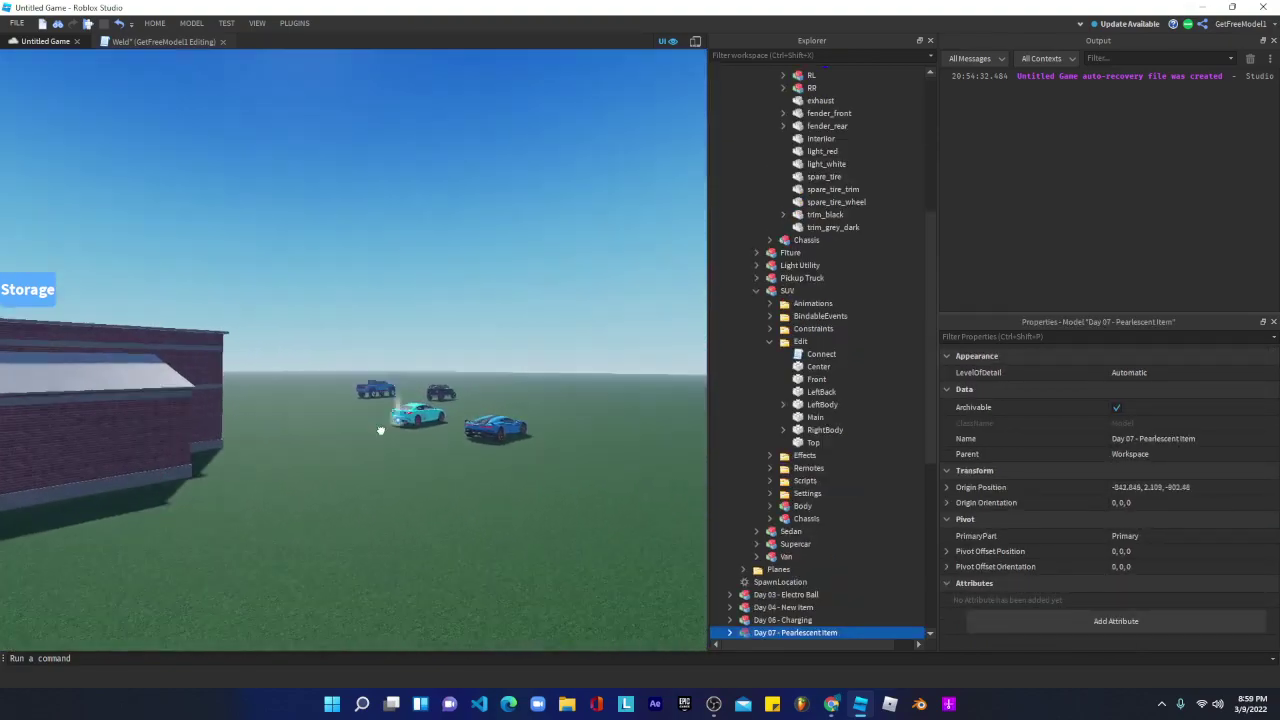
{"action": "scroll", "coordinate": [380, 430], "scroll_direction": "up", "scroll_amount": 10}
{"action": "left_click_drag", "start_coordinate": [380, 430], "coordinate": [355, 442]}
{"action": "scroll", "coordinate": [378, 428], "scroll_direction": "up", "scroll_amount": 8}
{"action": "right_click_drag", "start_coordinate": [374, 430], "coordinate": [355, 442]}
{"action": "left_click_drag", "start_coordinate": [355, 442], "coordinate": [370, 446]}
{"action": "right_click_drag", "start_coordinate": [371, 447], "coordinate": [370, 446]}
{"action": "scroll", "coordinate": [371, 447], "scroll_direction": "down", "scroll_amount": 5}
{"action": "left_click_drag", "start_coordinate": [370, 446], "coordinate": [371, 447]}
{"action": "right_click_drag", "start_coordinate": [371, 447], "coordinate": [371, 447]}
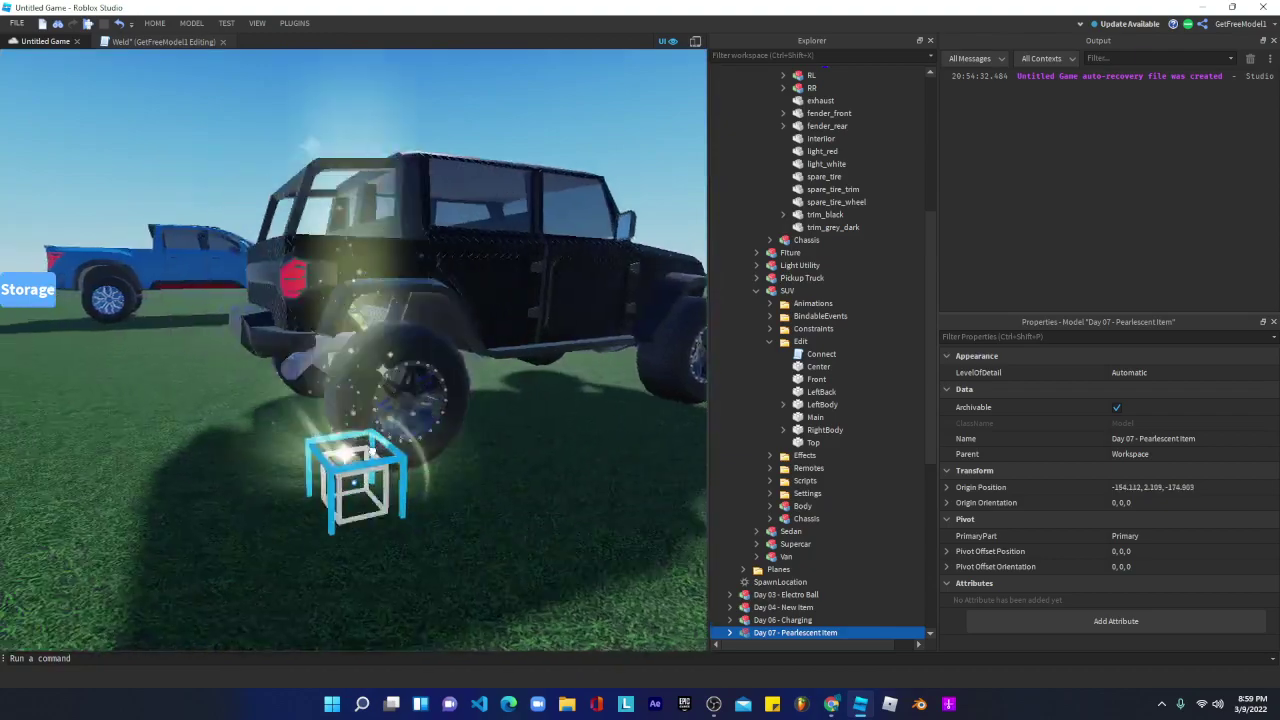
- Place the Pearlescent Item at the Light Utility's right rear bumper corner, raised to a height of about 3.46
{"action": "left_click_drag", "start_coordinate": [371, 447], "coordinate": [371, 447]}
{"action": "right_click_drag", "start_coordinate": [371, 447], "coordinate": [371, 447]}
{"action": "left_click_drag", "start_coordinate": [370, 447], "coordinate": [400, 292]}
{"action": "scroll", "coordinate": [400, 292], "scroll_direction": "down", "scroll_amount": 5}
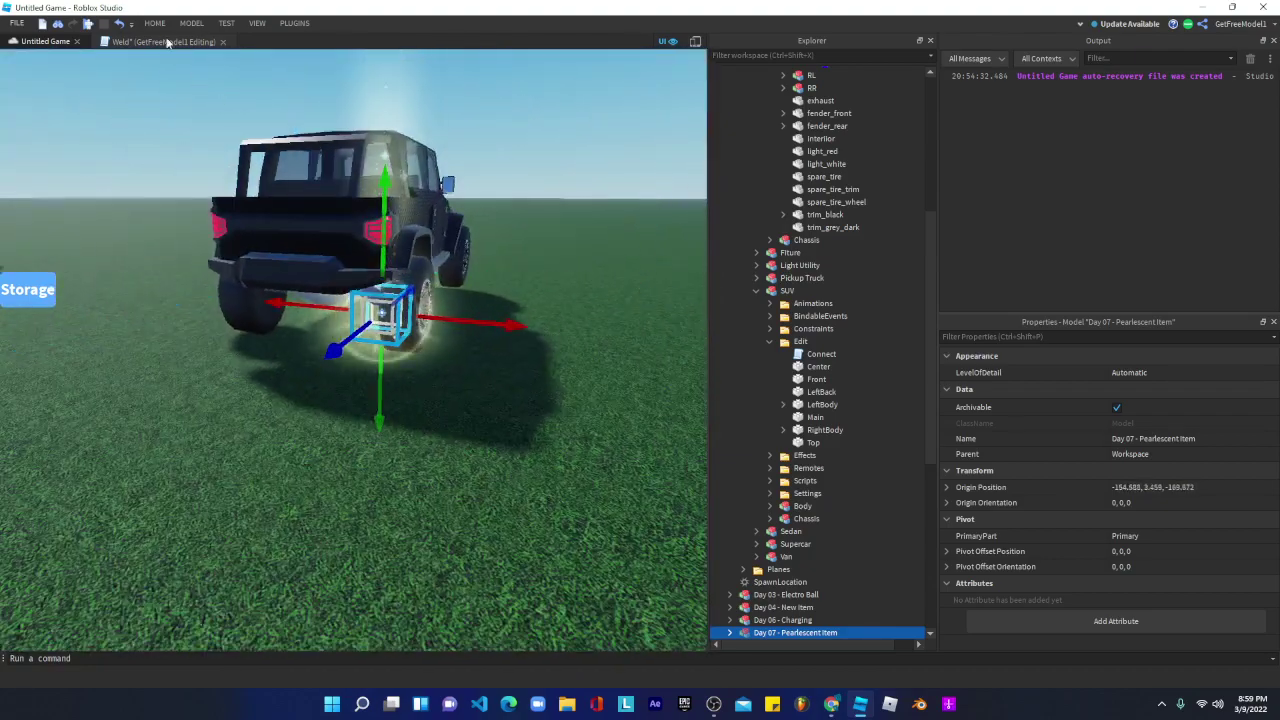
- Rotate the Pearlescent Item about its Z axis to an orientation of 0, 0, -78
{"action": "left_click", "coordinate": [154, 22]}
{"action": "key", "text": "ctrl+4"}
{"action": "left_click_drag", "start_coordinate": [452, 253], "coordinate": [466, 383]}
{"action": "right_click_drag", "start_coordinate": [466, 383], "coordinate": [503, 261]}
{"action": "scroll", "coordinate": [503, 261], "scroll_direction": "up", "scroll_amount": 3}
{"action": "scroll", "coordinate": [503, 261], "scroll_direction": "down", "scroll_amount": 3}
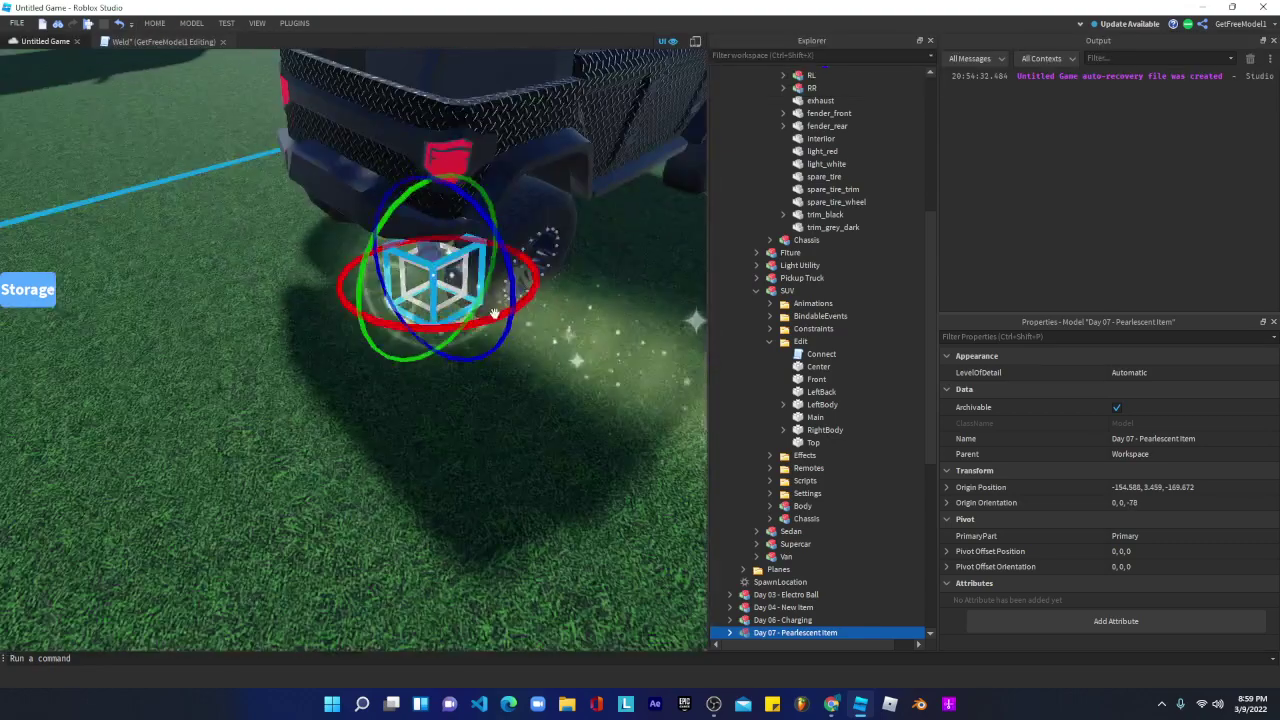
- Rotate the Pearlescent Item further to an orientation of about 7.68, -39.38, -97.75 so its sparkles stream away from the bumper
{"action": "left_click_drag", "start_coordinate": [470, 326], "coordinate": [434, 330]}
{"action": "right_click_drag", "start_coordinate": [442, 343], "coordinate": [435, 345]}
{"action": "left_click_drag", "start_coordinate": [474, 313], "coordinate": [457, 354]}
{"action": "scroll", "coordinate": [550, 338], "scroll_direction": "down", "scroll_amount": 3}
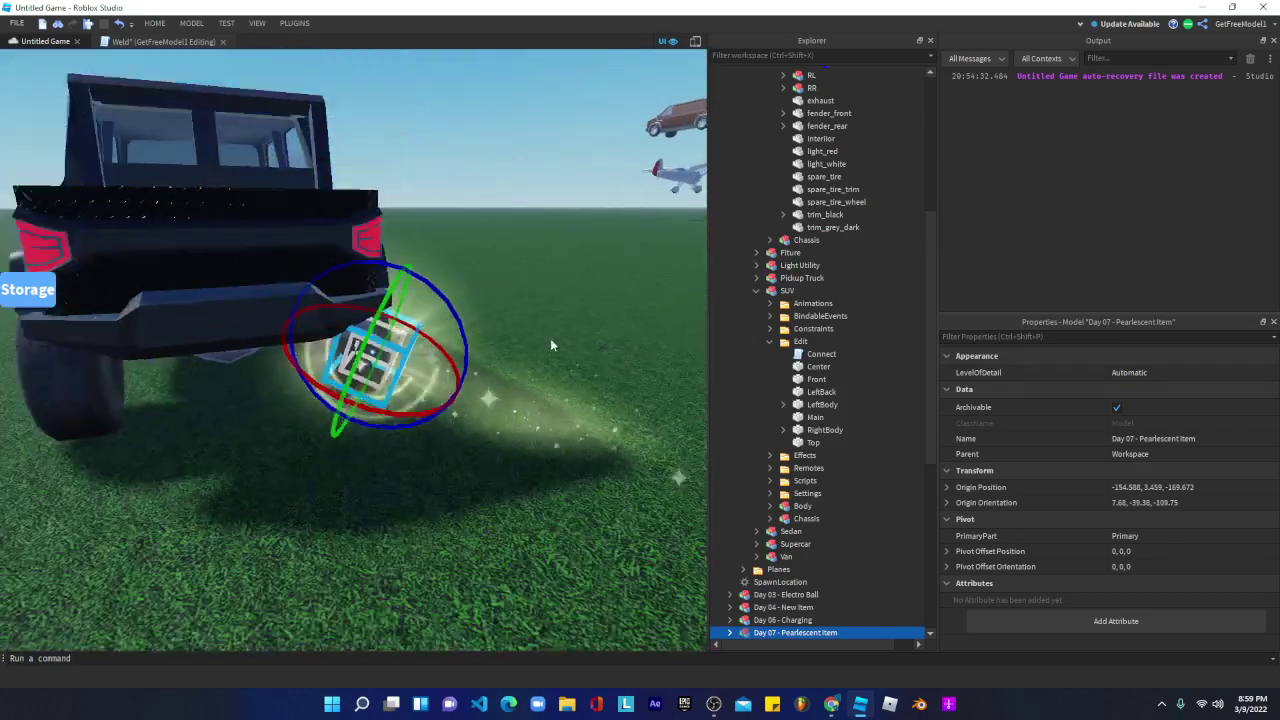
{"action": "scroll", "coordinate": [545, 340], "scroll_direction": "up", "scroll_amount": 2}
{"action": "left_click_drag", "start_coordinate": [451, 308], "coordinate": [438, 293]}
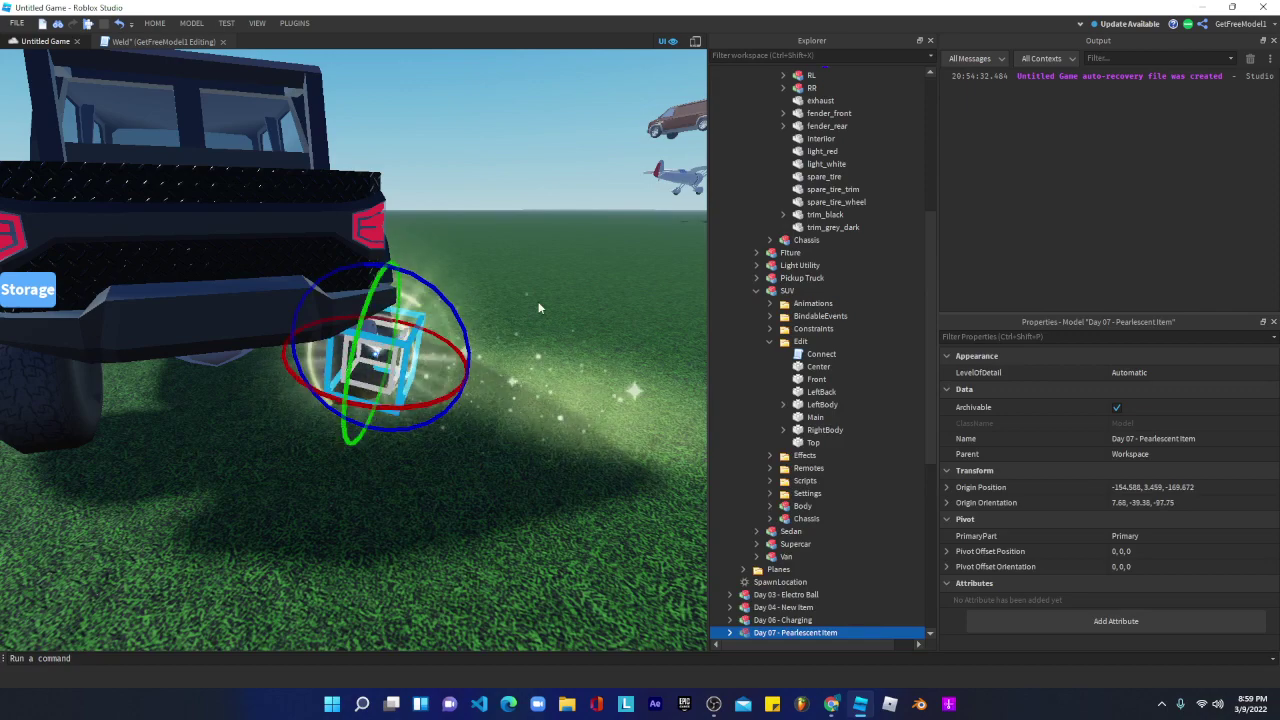
{"action": "right_click_drag", "start_coordinate": [542, 304], "coordinate": [537, 300]}
- Move the Pearlescent Item up and in towards the Light Utility's rear bumper, to about -154.588, 4.015, -169.497
{"action": "left_click", "coordinate": [155, 24]}
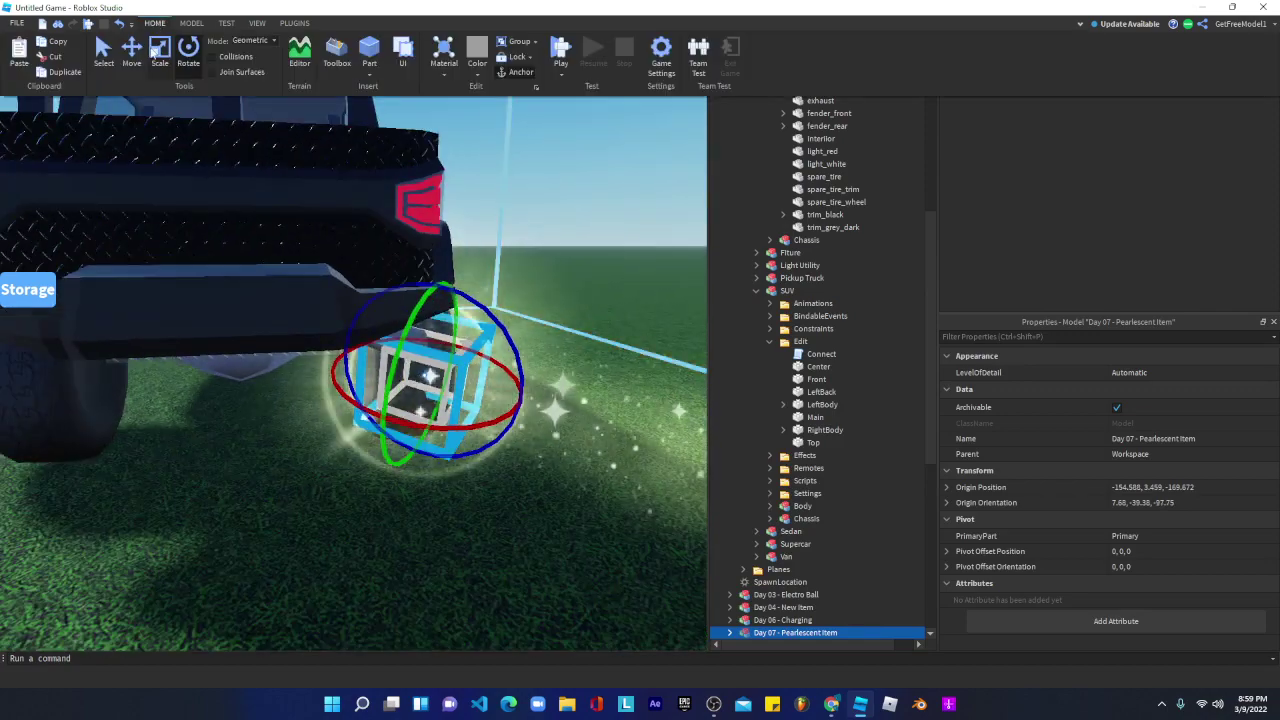
{"action": "left_click", "coordinate": [124, 52]}
{"action": "left_click_drag", "start_coordinate": [427, 264], "coordinate": [427, 231]}
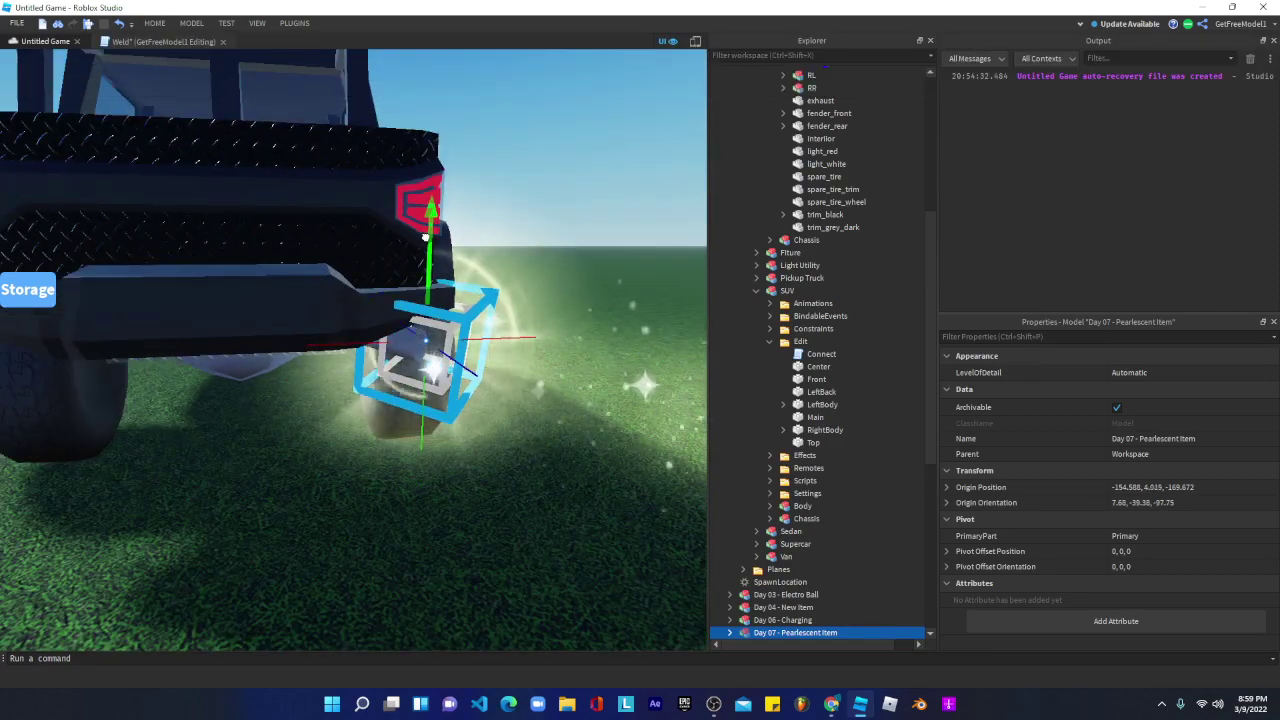
{"action": "right_click_drag", "start_coordinate": [508, 246], "coordinate": [510, 246]}
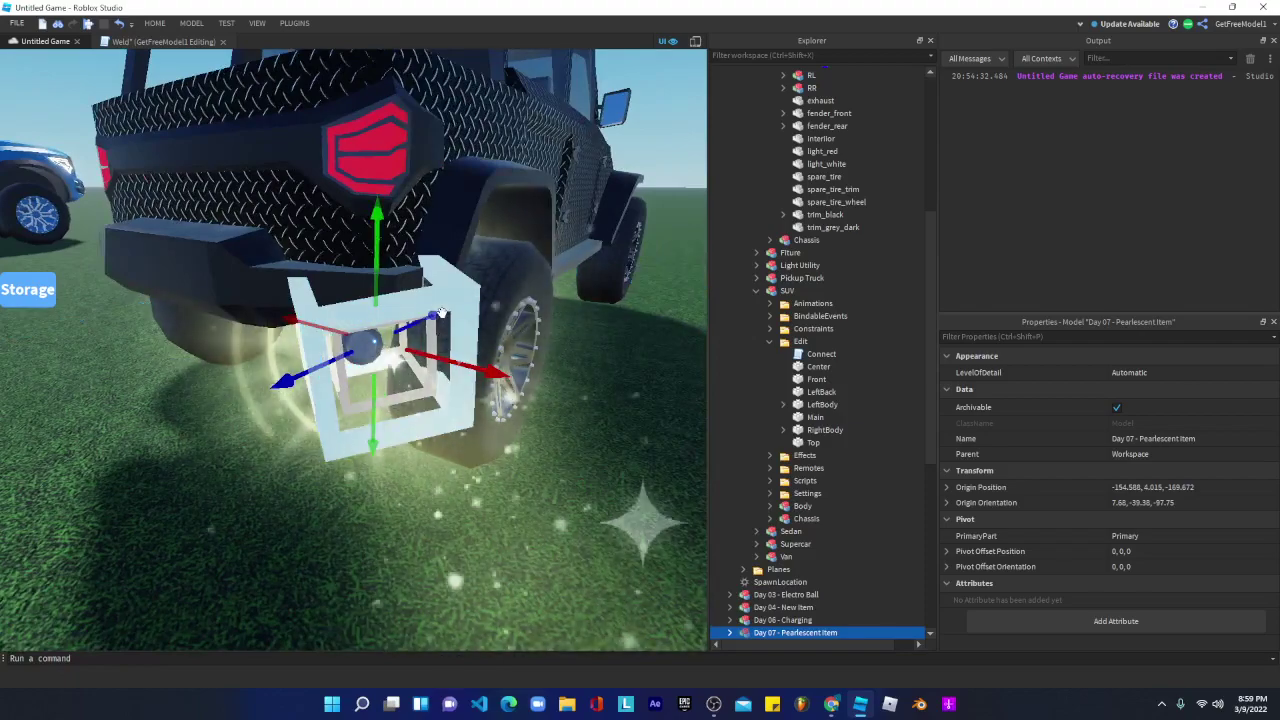
{"action": "left_click_drag", "start_coordinate": [434, 315], "coordinate": [428, 318]}
{"action": "scroll", "coordinate": [470, 316], "scroll_direction": "down", "scroll_amount": 5}
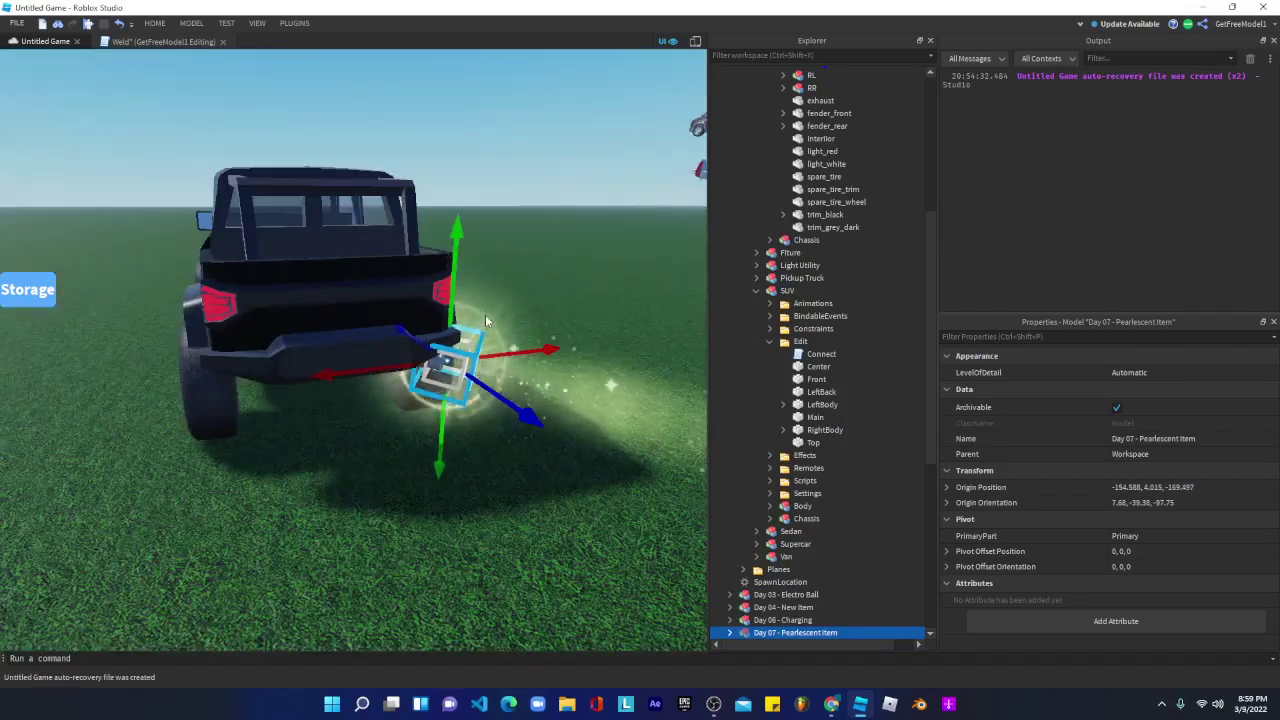
{"action": "right_click_drag", "start_coordinate": [485, 314], "coordinate": [492, 310]}
{"action": "scroll", "coordinate": [485, 318], "scroll_direction": "up", "scroll_amount": 5}
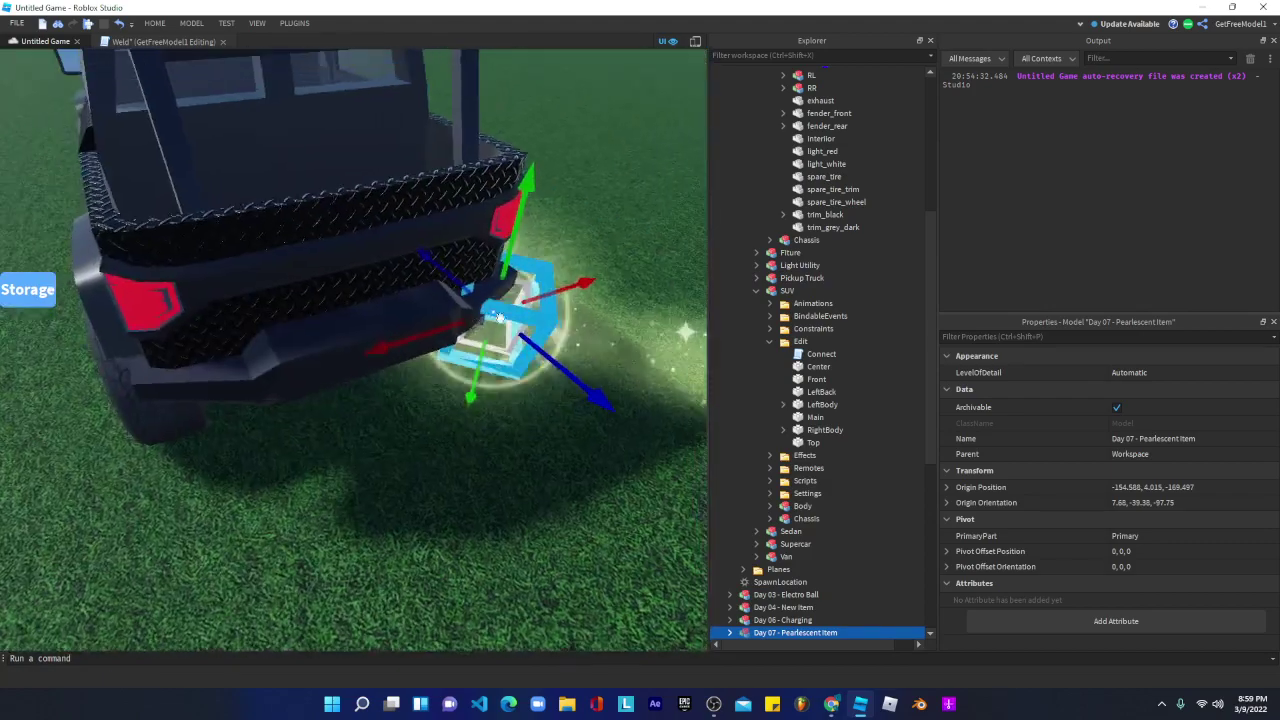
{"action": "scroll", "coordinate": [524, 301], "scroll_direction": "down", "scroll_amount": 3}
{"action": "scroll", "coordinate": [524, 301], "scroll_direction": "down", "scroll_amount": 1}
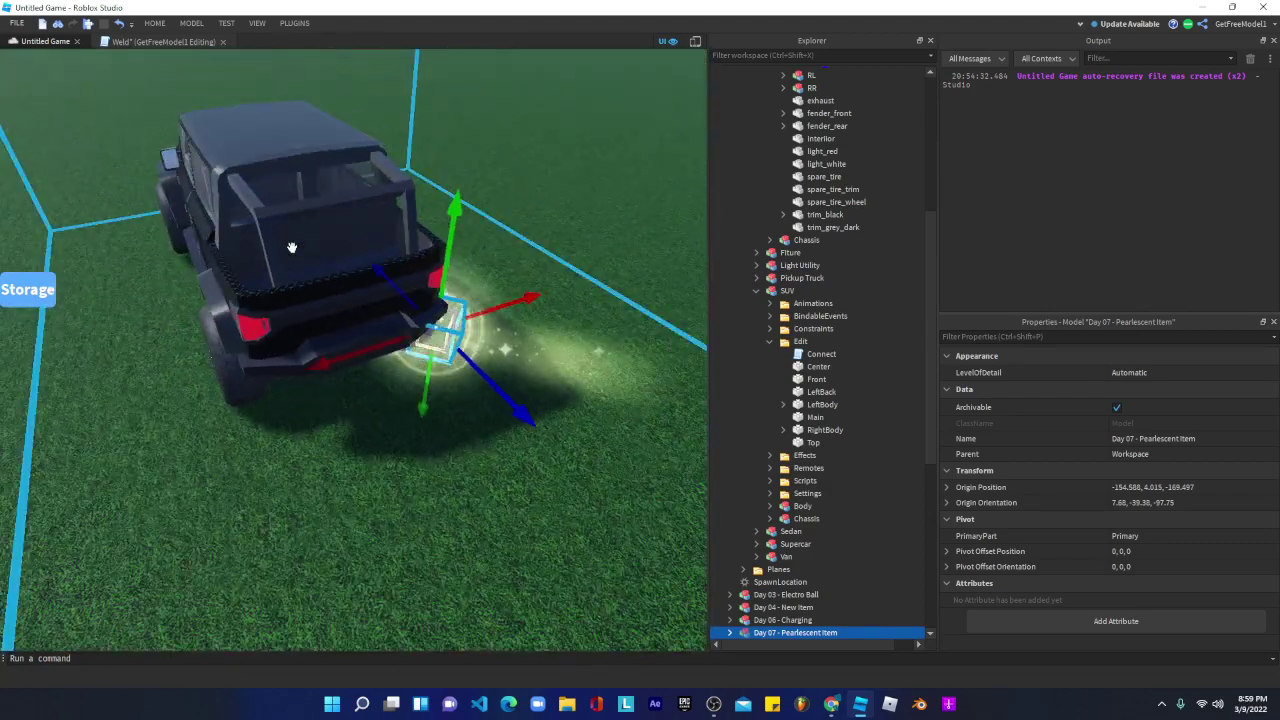
- Move the Area and Core parts from the Pearlescent Item's Effect folder into the Boats folder under Vehicles
{"action": "scroll", "coordinate": [773, 452], "scroll_direction": "down", "scroll_amount": 3}
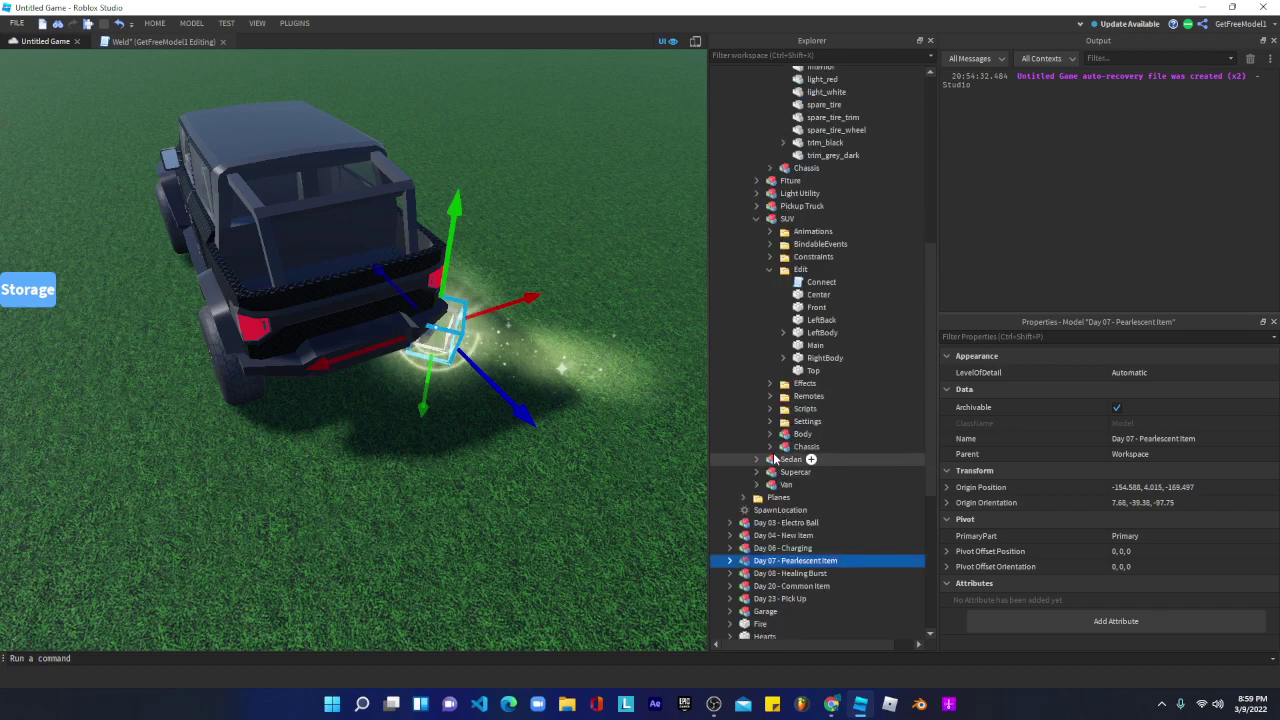
{"action": "left_click", "coordinate": [730, 524]}
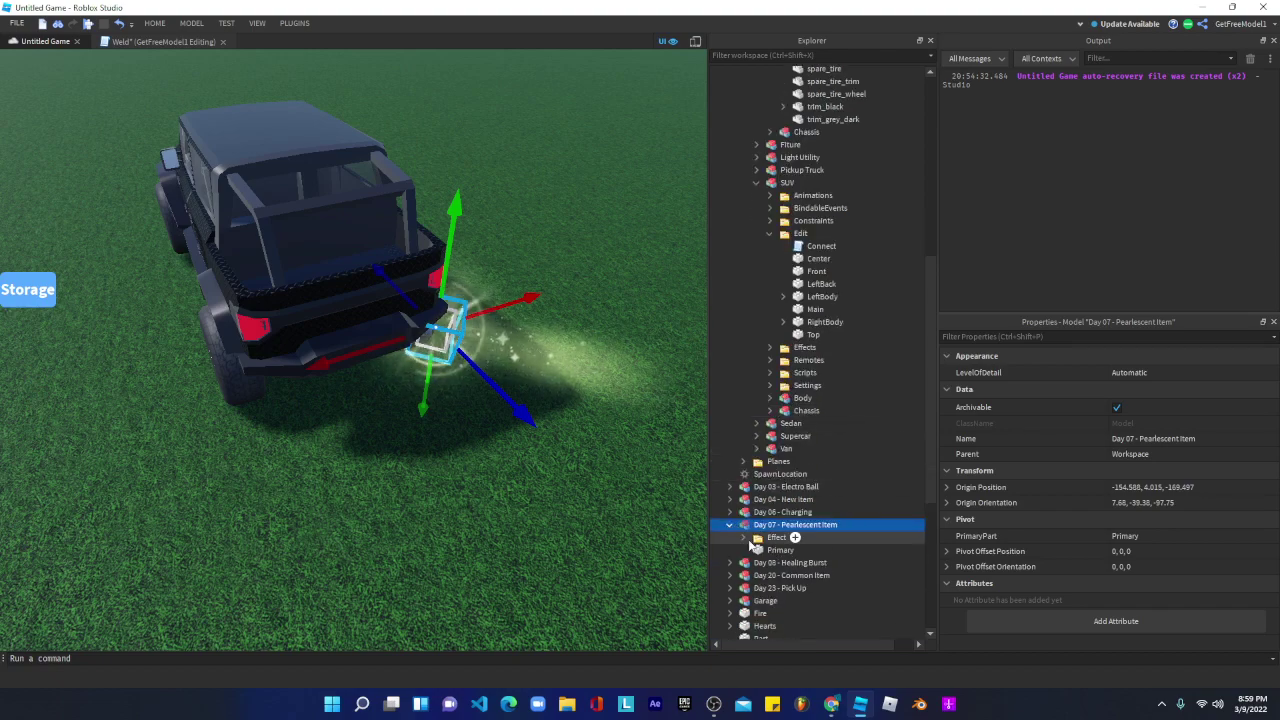
{"action": "left_click", "coordinate": [757, 537]}
{"action": "left_click", "coordinate": [787, 550]}
{"action": "left_click", "coordinate": [783, 563], "text": "shift"}
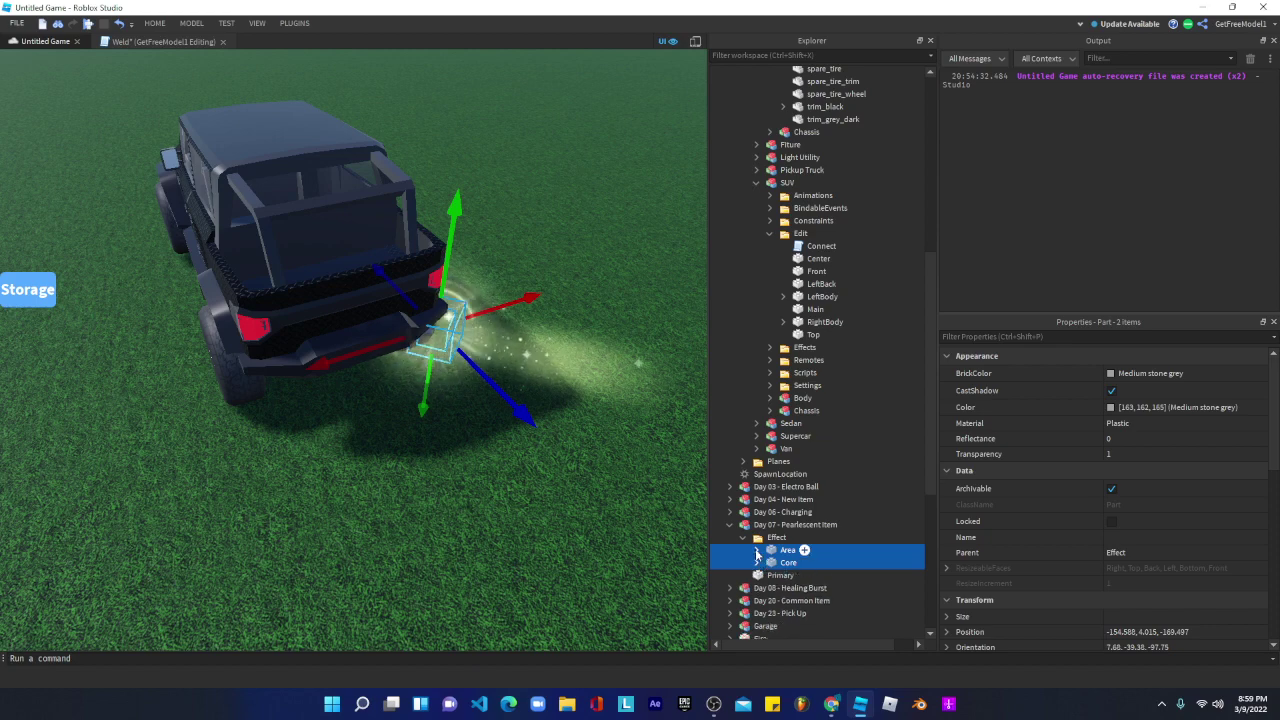
{"action": "left_click", "coordinate": [756, 551]}
{"action": "left_click_drag", "start_coordinate": [785, 551], "coordinate": [777, 123]}
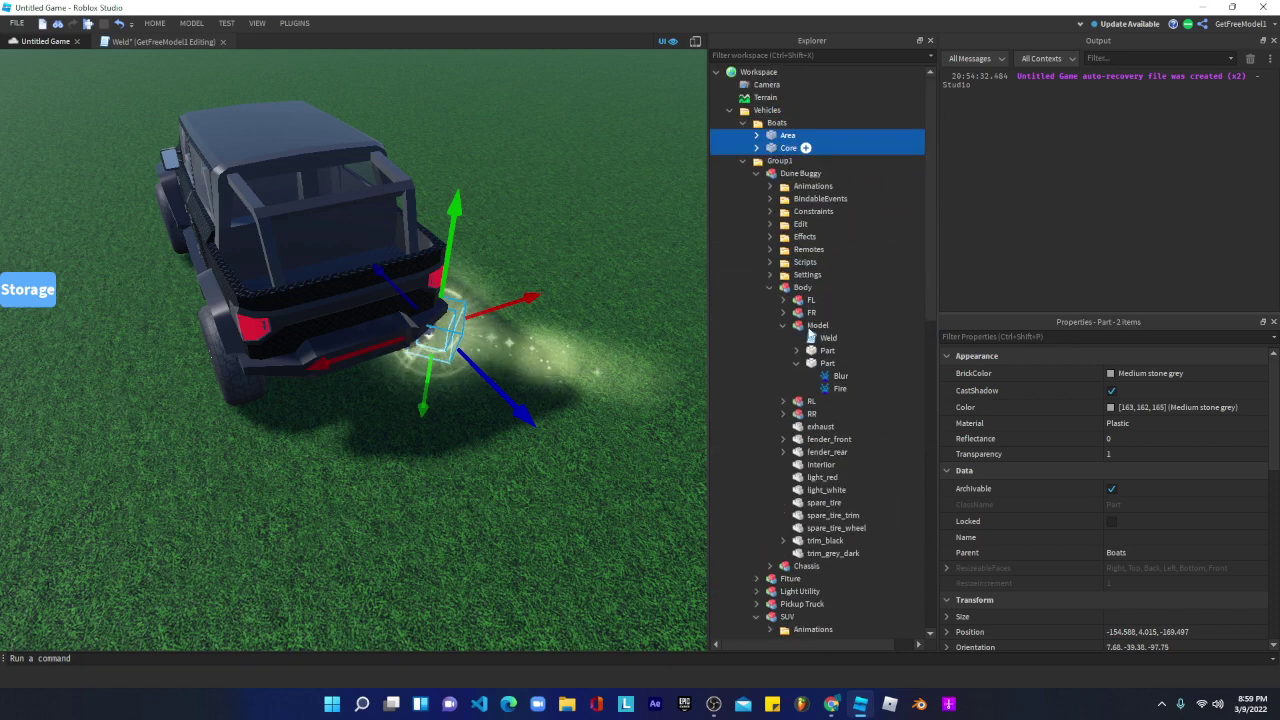
- Reparent the Area and Core parts from Boats to the Light Utility model and group them
{"action": "left_click", "coordinate": [340, 200]}
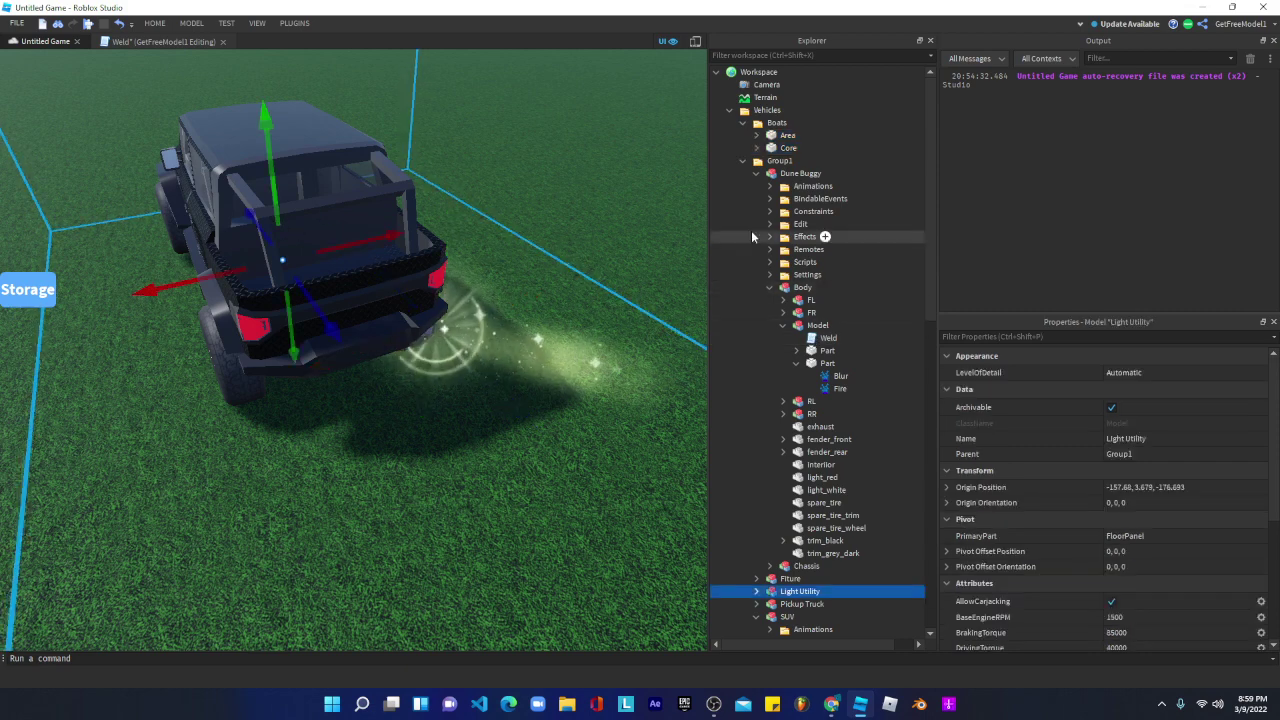
{"action": "left_click", "coordinate": [758, 174]}
{"action": "left_click", "coordinate": [768, 148]}
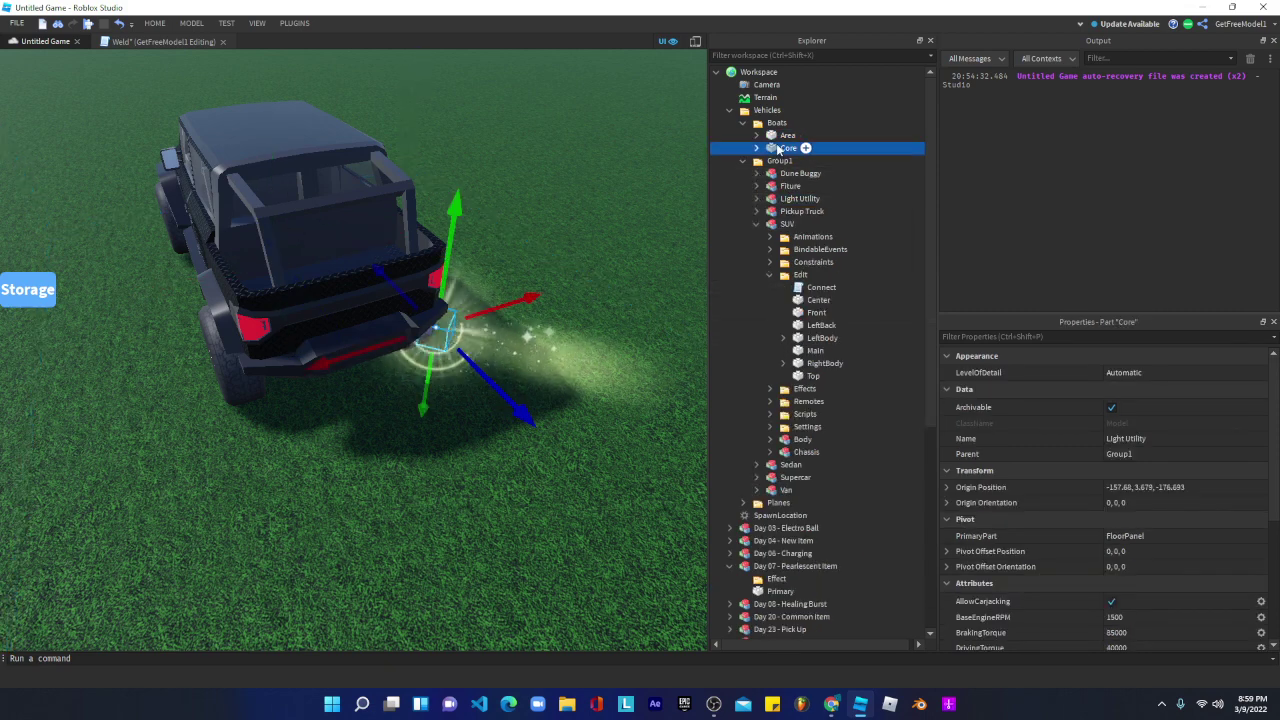
{"action": "left_click_drag", "start_coordinate": [802, 206], "coordinate": [801, 208]}
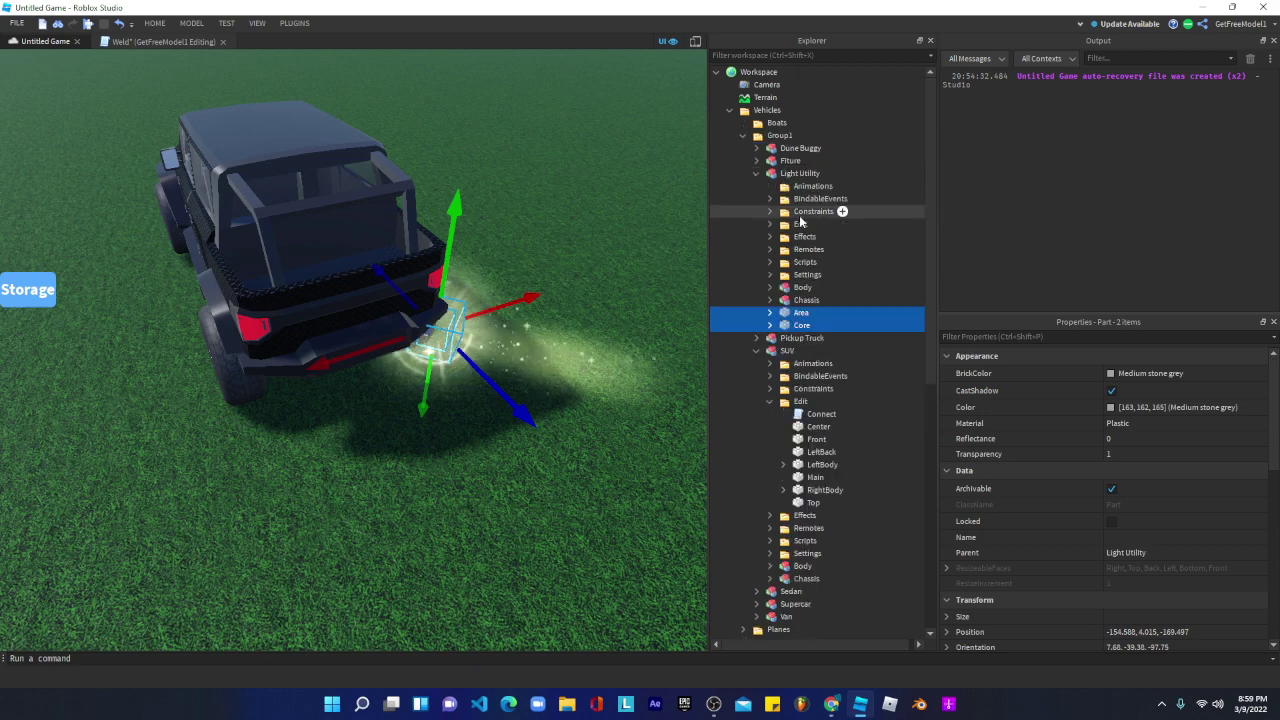
{"action": "right_click", "coordinate": [805, 318]}
{"action": "left_click", "coordinate": [834, 418]}
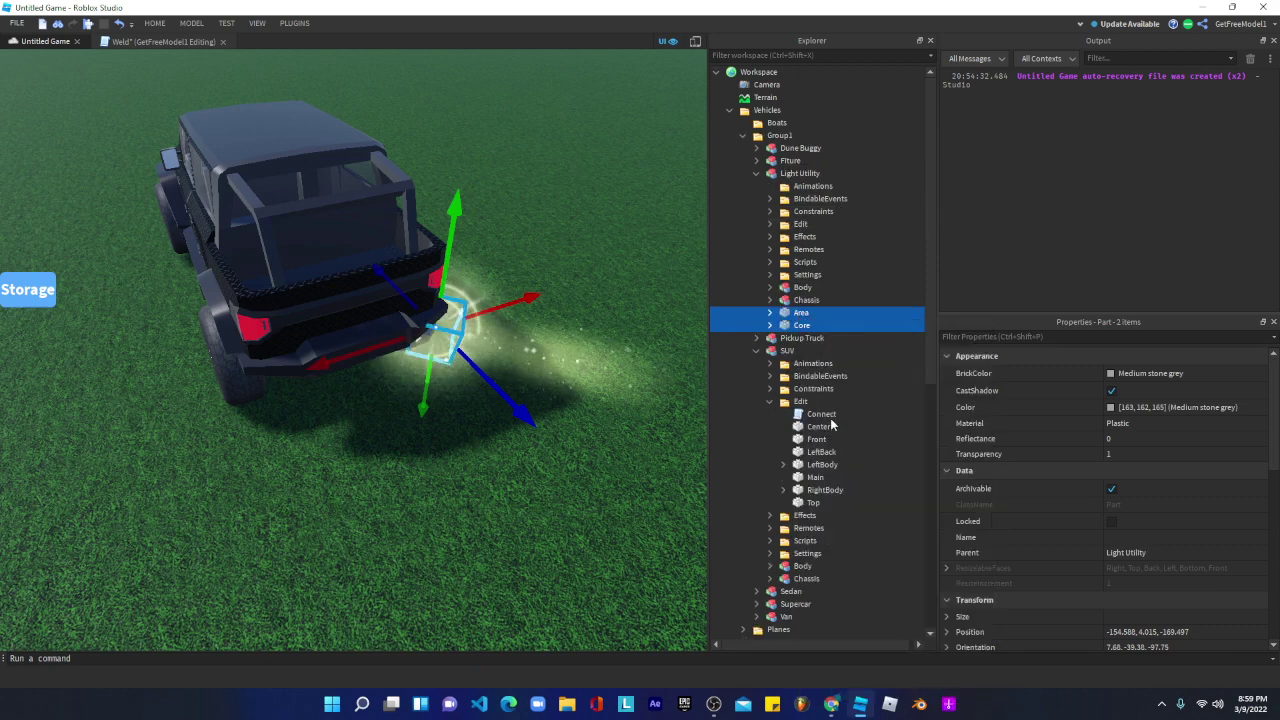
- Add the Weld script to the grouped Area and Core model and move that model into the Light Utility's Body
{"action": "right_click", "coordinate": [796, 313]}
{"action": "left_click", "coordinate": [828, 346]}
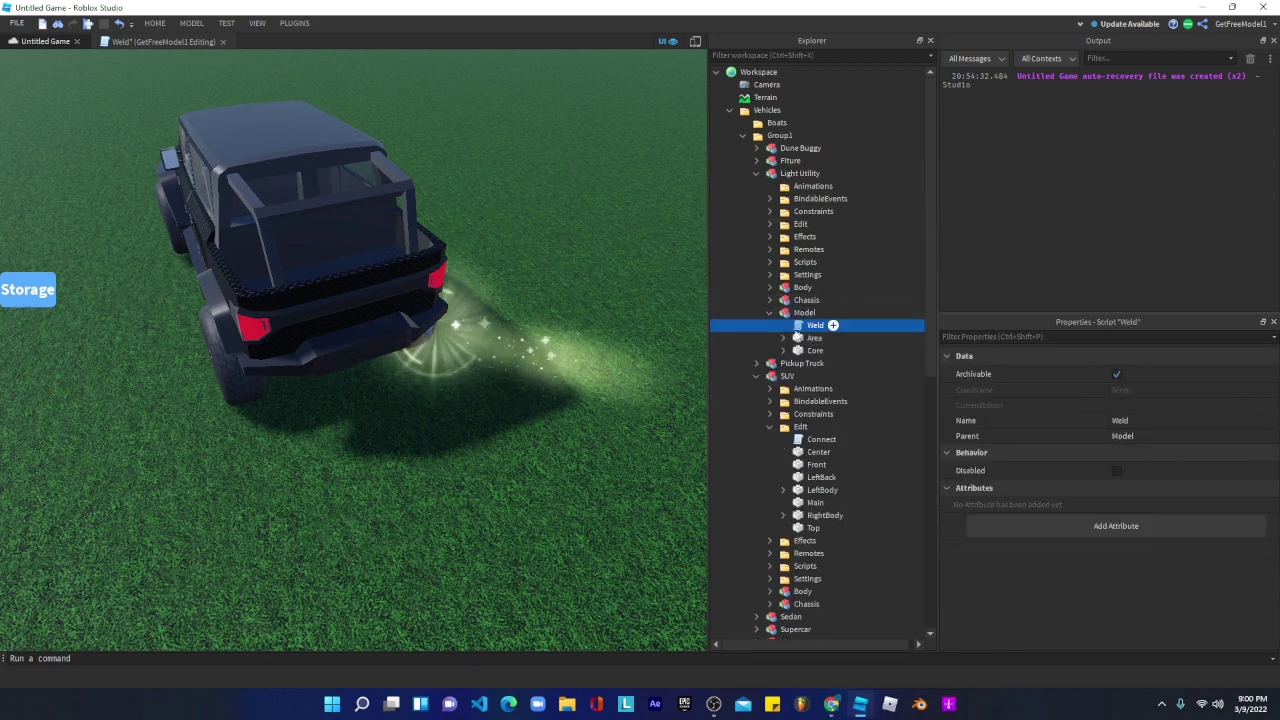
{"action": "left_click_drag", "start_coordinate": [805, 312], "coordinate": [806, 288]}
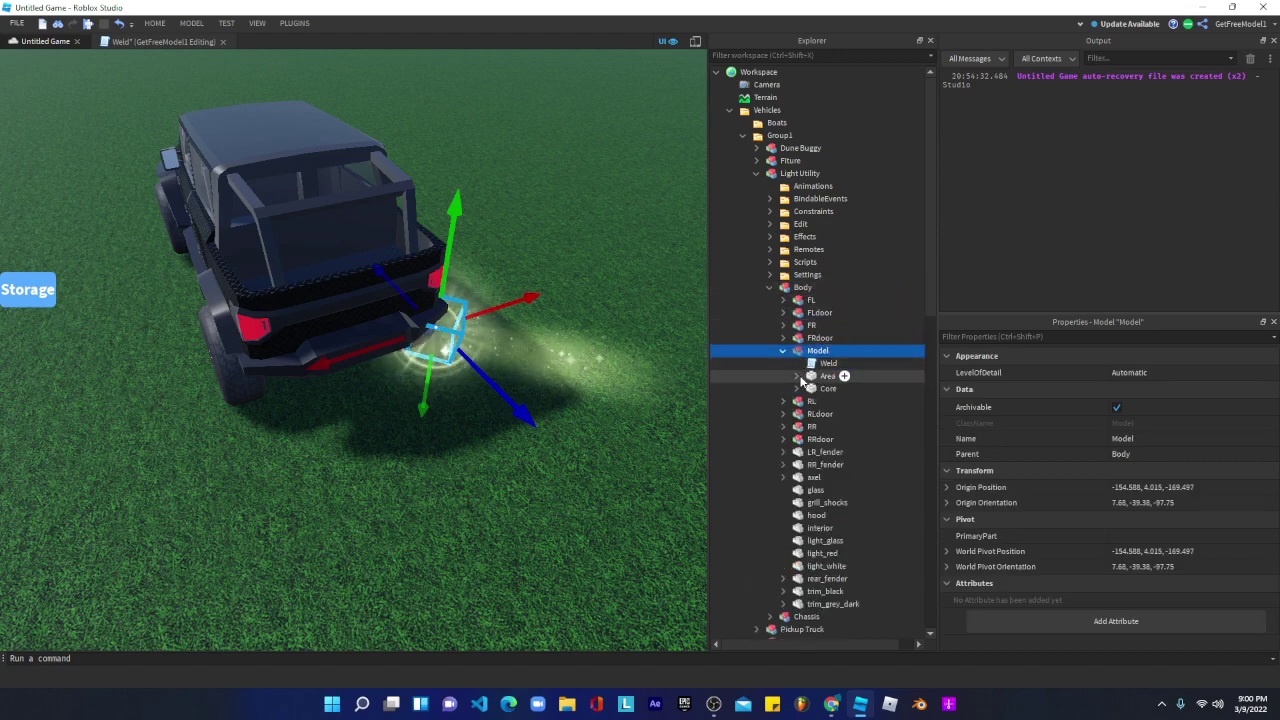
- Disable the Sparkles and Sparkles_Beam particle emitters inside the effect model's Area part
{"action": "left_click", "coordinate": [797, 376]}
{"action": "left_click", "coordinate": [814, 389]}
{"action": "left_click", "coordinate": [826, 401], "text": "shift"}
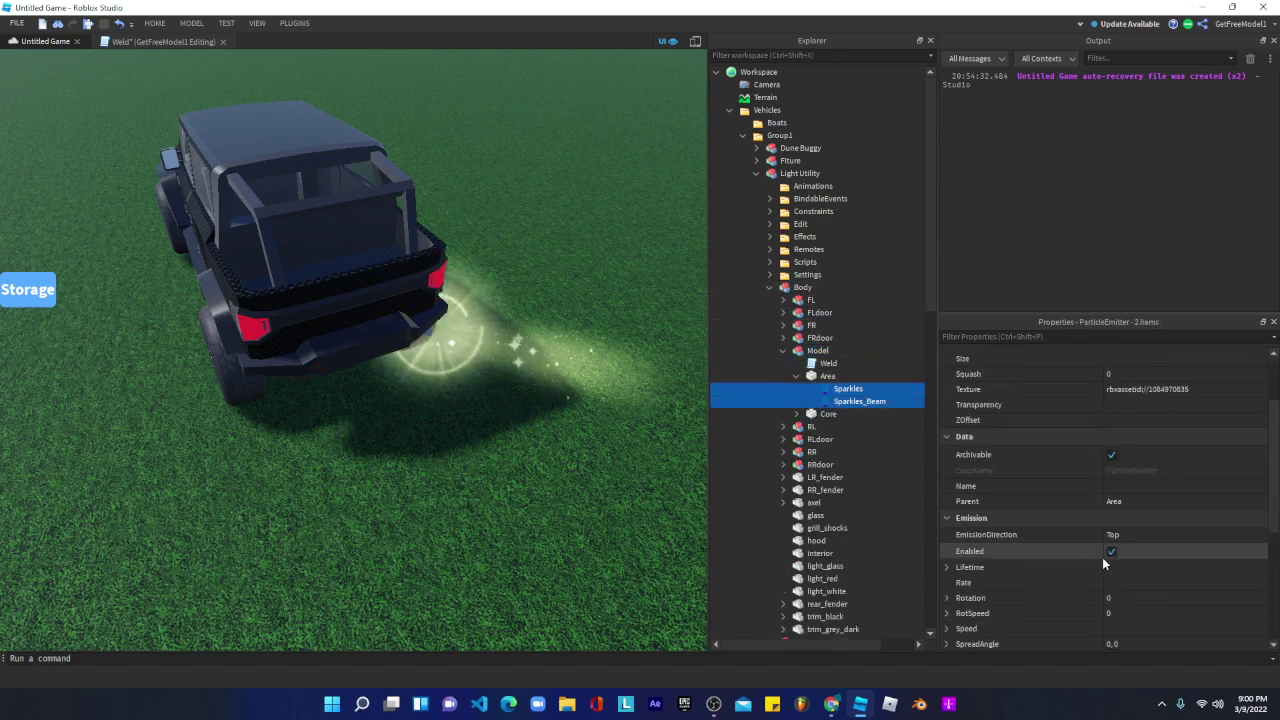
{"action": "left_click", "coordinate": [1112, 551]}
{"action": "left_click", "coordinate": [797, 376]}
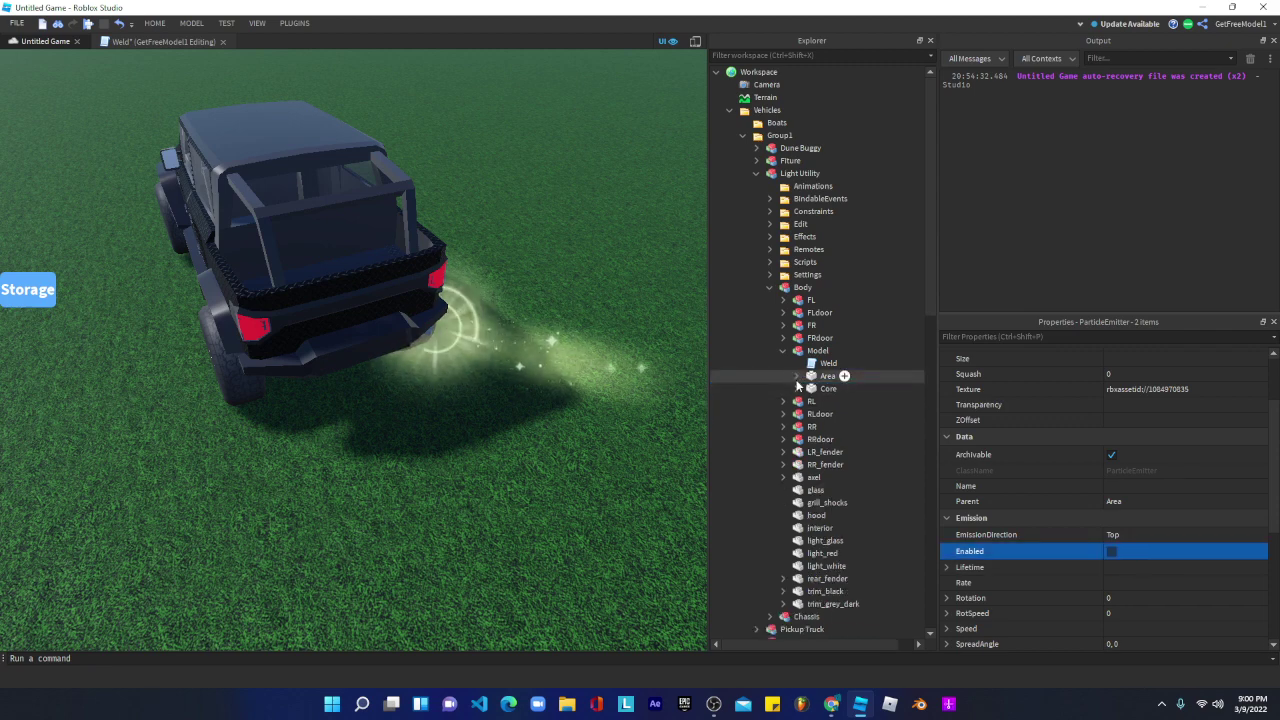
- Disable the Beam, Glow, Rays, Specks and Wave emitters on the Attachment of the effect model's Core part
{"action": "left_click", "coordinate": [848, 415]}
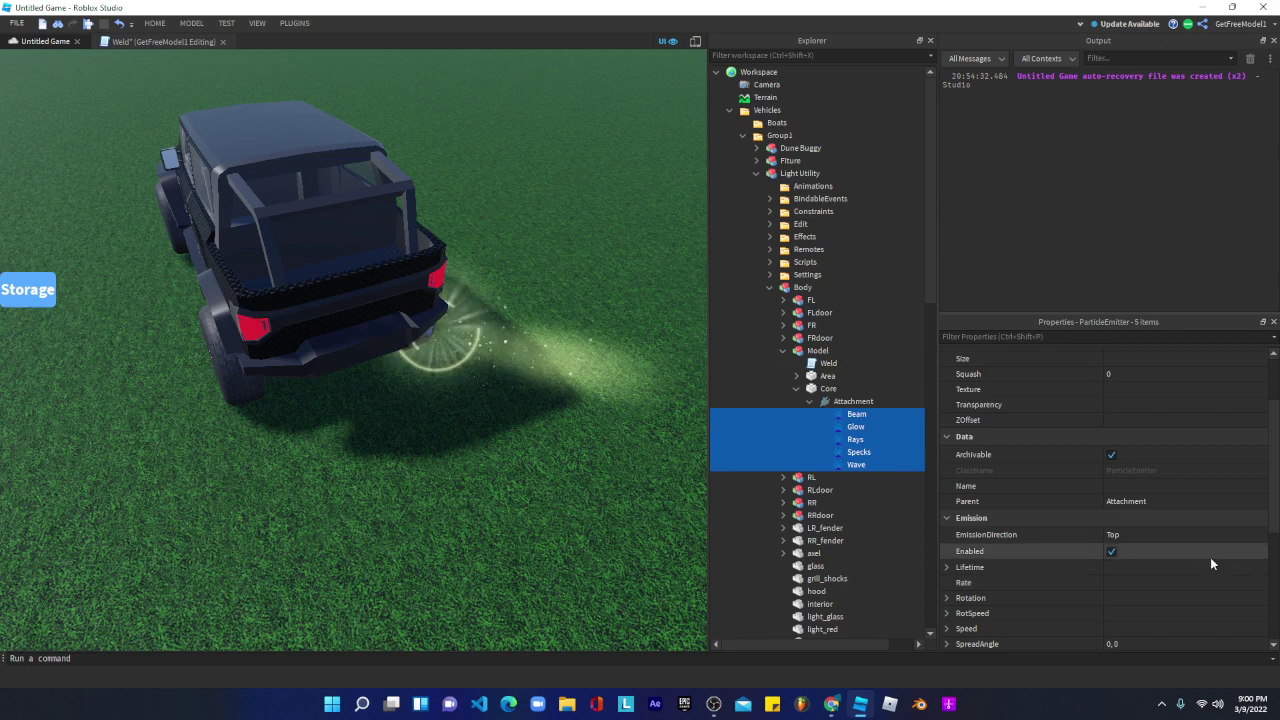
{"action": "left_click", "coordinate": [1112, 551]}
{"action": "left_click", "coordinate": [808, 402]}
{"action": "left_click", "coordinate": [797, 389]}
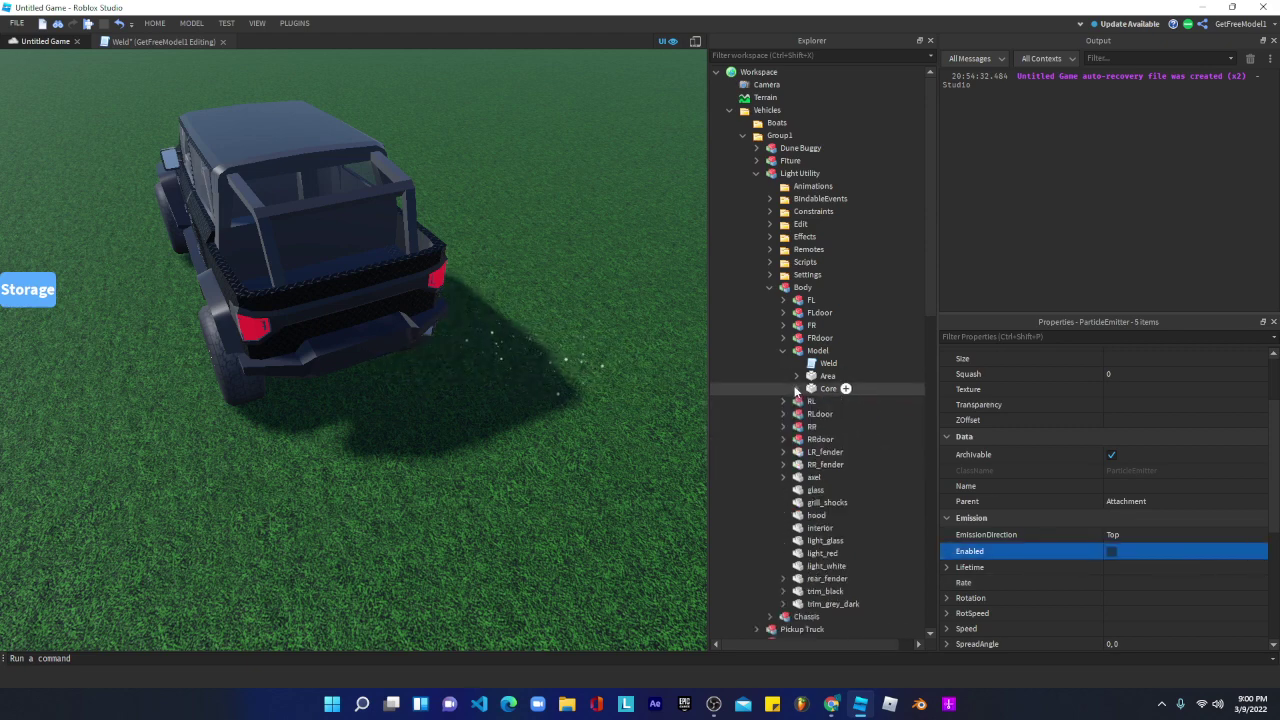
- Edit line 7 of the Light Utility's Weld script so Part0 refers to script.Parent.Parent.LR_fender instead of fenders
{"action": "double_click", "coordinate": [802, 364]}
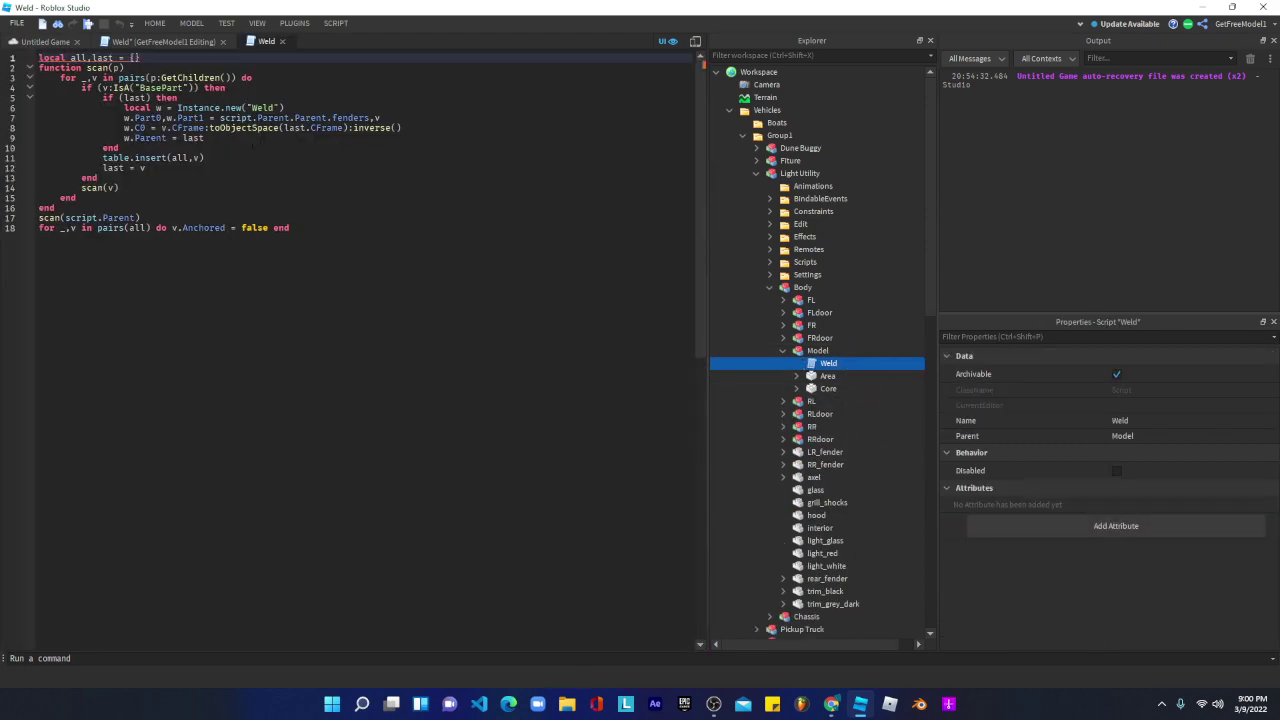
{"action": "left_click", "coordinate": [369, 117]}
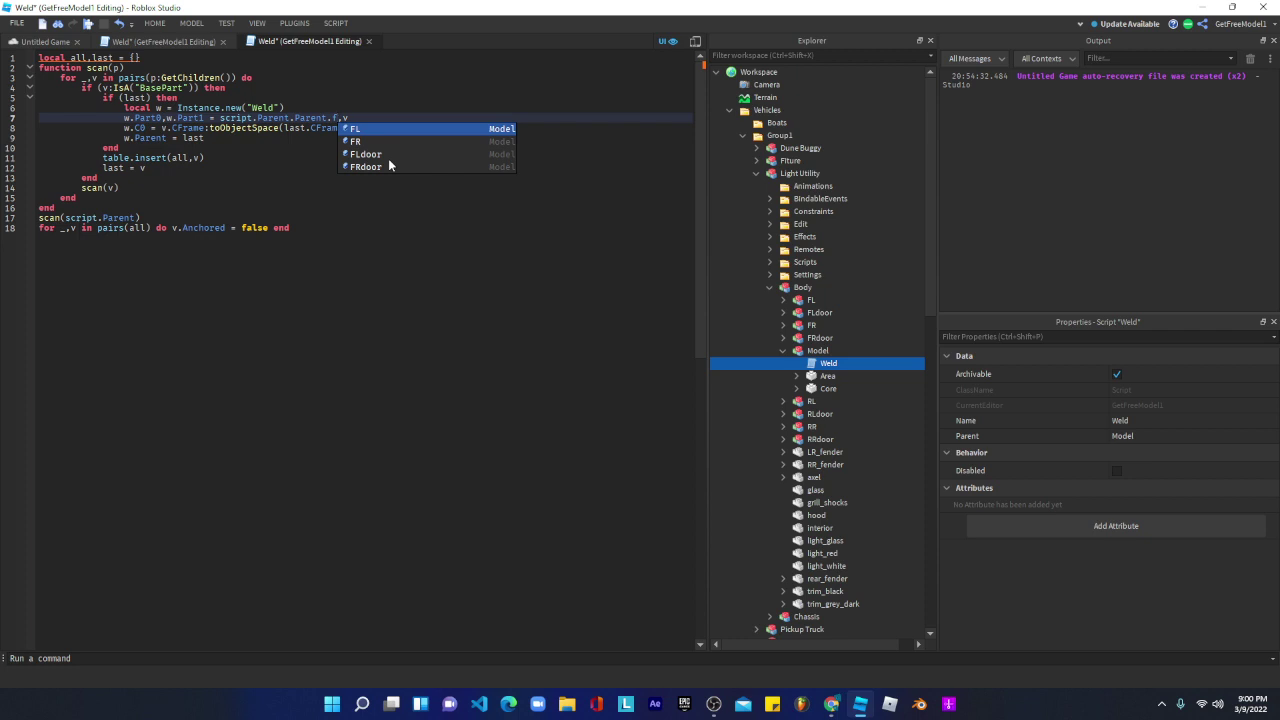
{"action": "key", "text": "BackSpace"}
{"action": "type", "text": "l"}
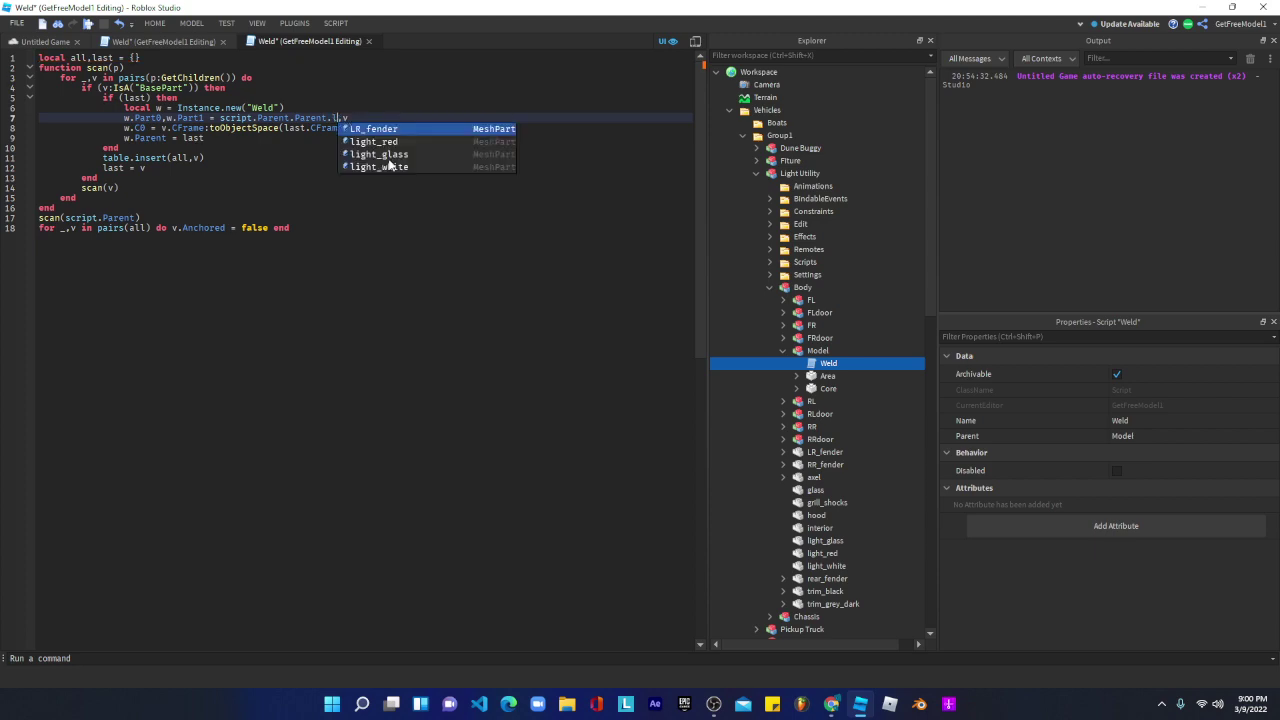
{"action": "left_click", "coordinate": [395, 131]}
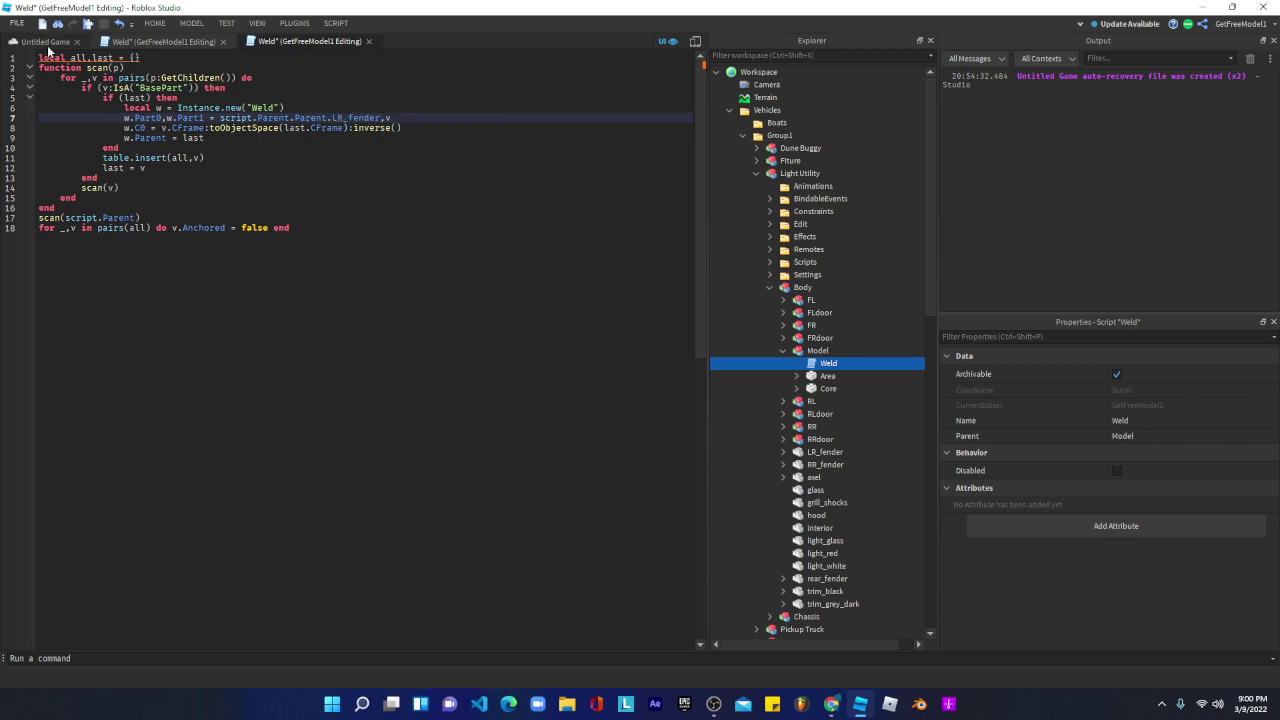
- Return to the game scene and move the Vehicles folder from Workspace into ReplicatedStorage
{"action": "left_click", "coordinate": [47, 43]}
{"action": "left_click", "coordinate": [407, 317]}
{"action": "right_click_drag", "start_coordinate": [408, 317], "coordinate": [408, 317]}
{"action": "right_click_drag", "start_coordinate": [409, 273], "coordinate": [434, 249]}
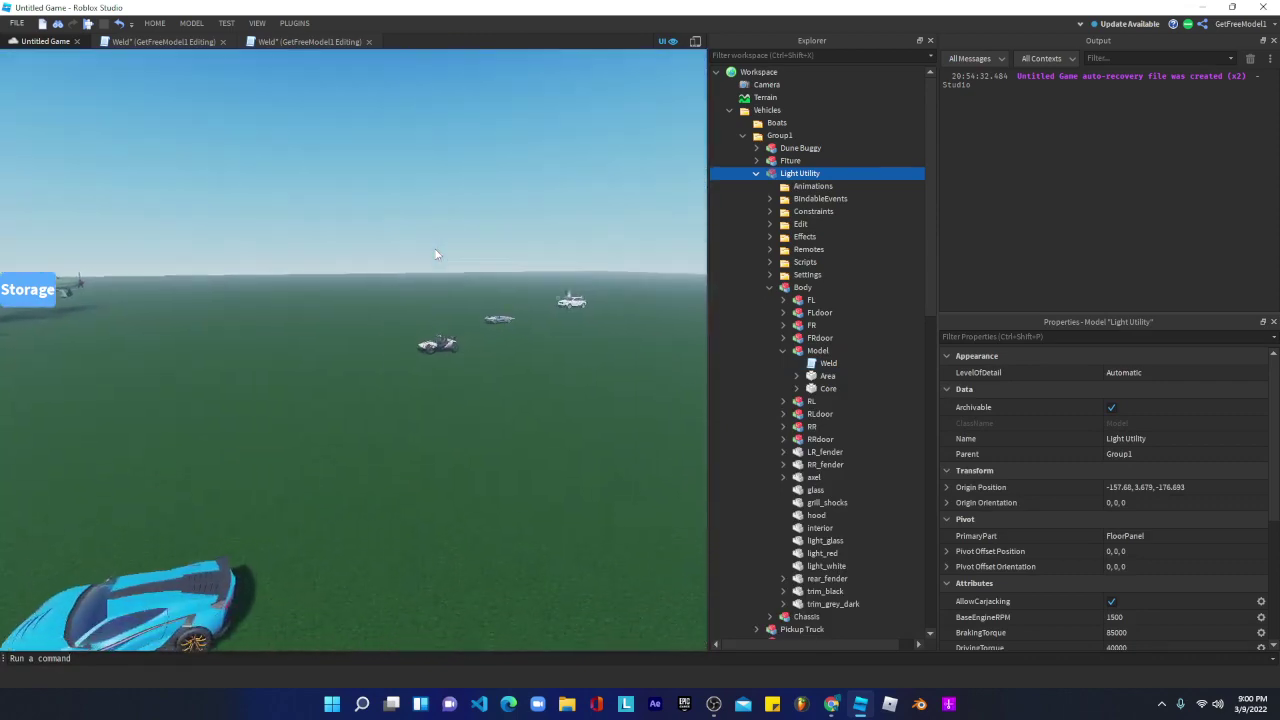
{"action": "scroll", "coordinate": [601, 201], "scroll_direction": "up", "scroll_amount": 2}
{"action": "left_click", "coordinate": [757, 174]}
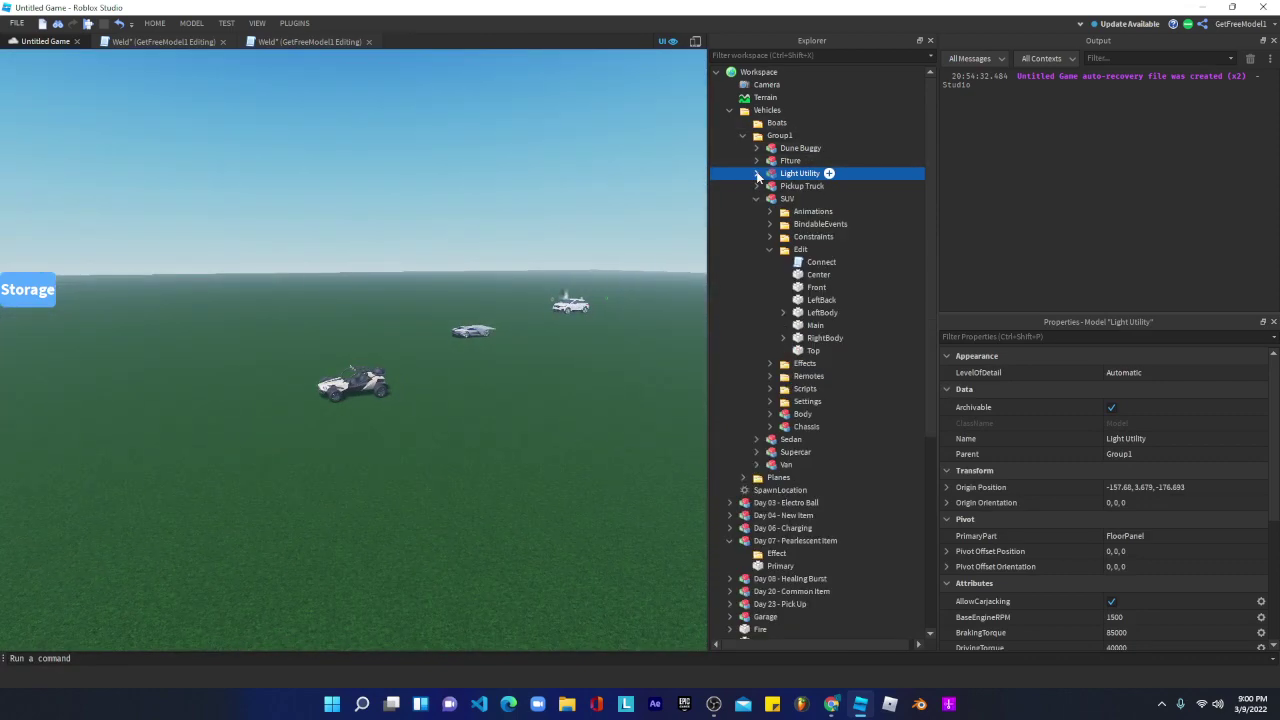
{"action": "left_click", "coordinate": [757, 199]}
{"action": "left_click", "coordinate": [745, 136]}
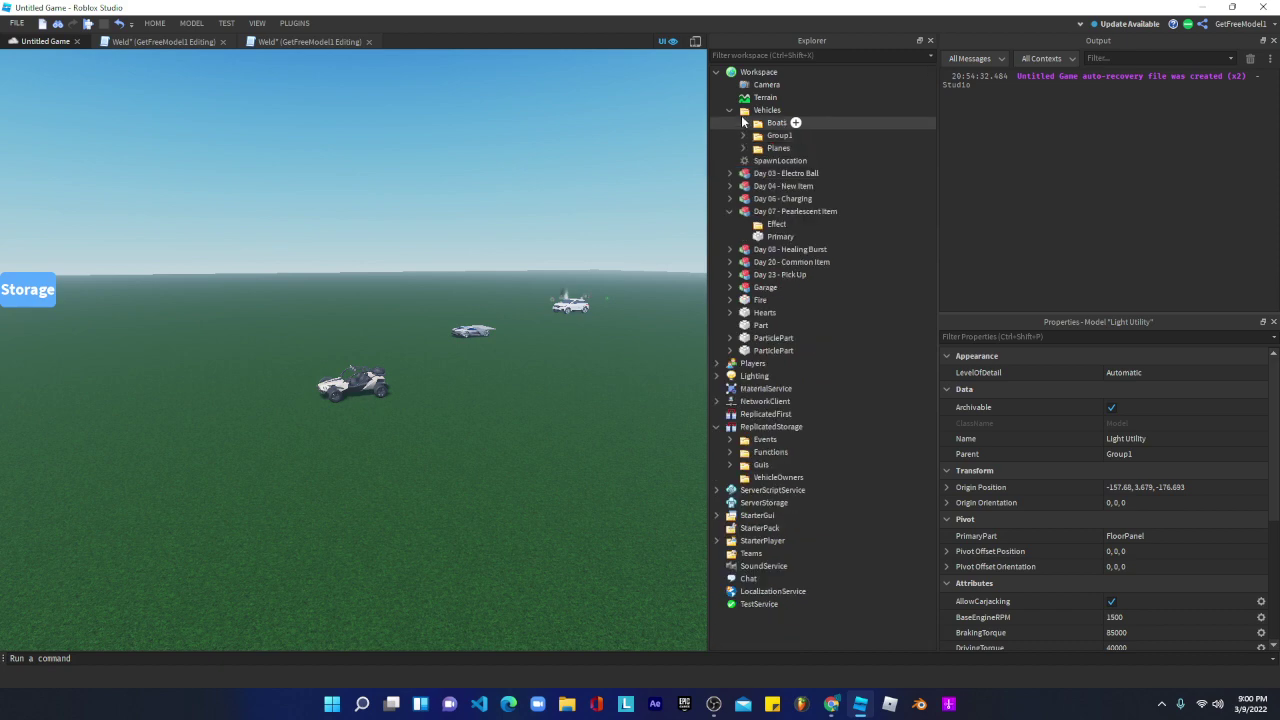
{"action": "left_click_drag", "start_coordinate": [767, 110], "coordinate": [810, 427]}
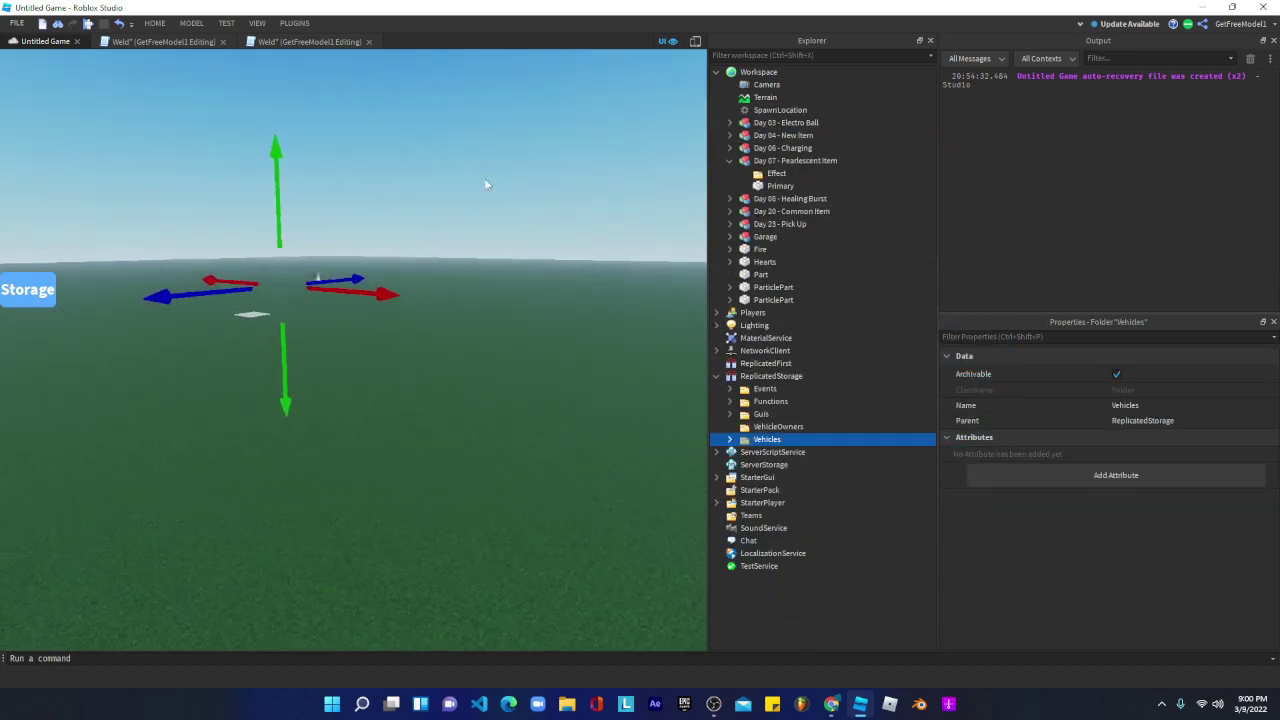
- Delete the leftover effects from Workspace, including Electro Ball, Charging, Healing Burst, Common Item, Pick Up, Fire, Hearts and both ParticleParts
{"action": "left_click", "coordinate": [486, 178]}
{"action": "scroll", "coordinate": [486, 174], "scroll_direction": "up", "scroll_amount": 2}
{"action": "left_click_drag", "start_coordinate": [463, 297], "coordinate": [300, 304]}
{"action": "right_click", "coordinate": [313, 309]}
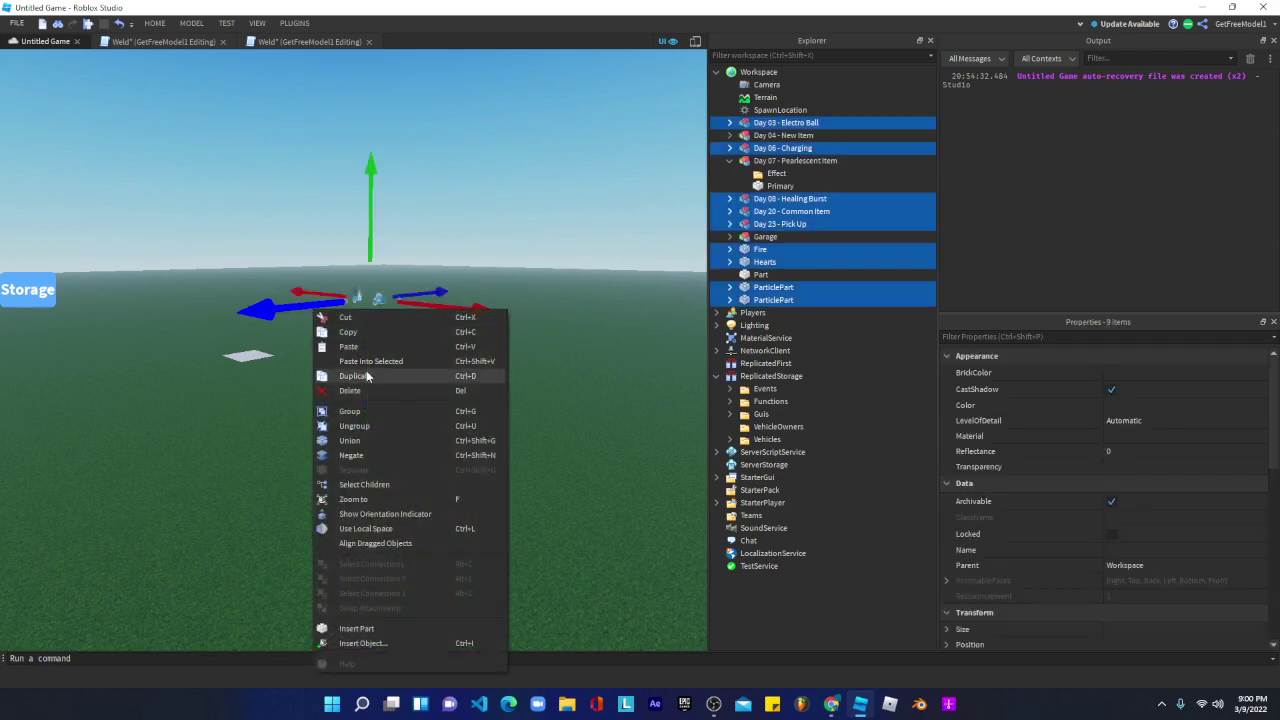
{"action": "left_click", "coordinate": [371, 390]}
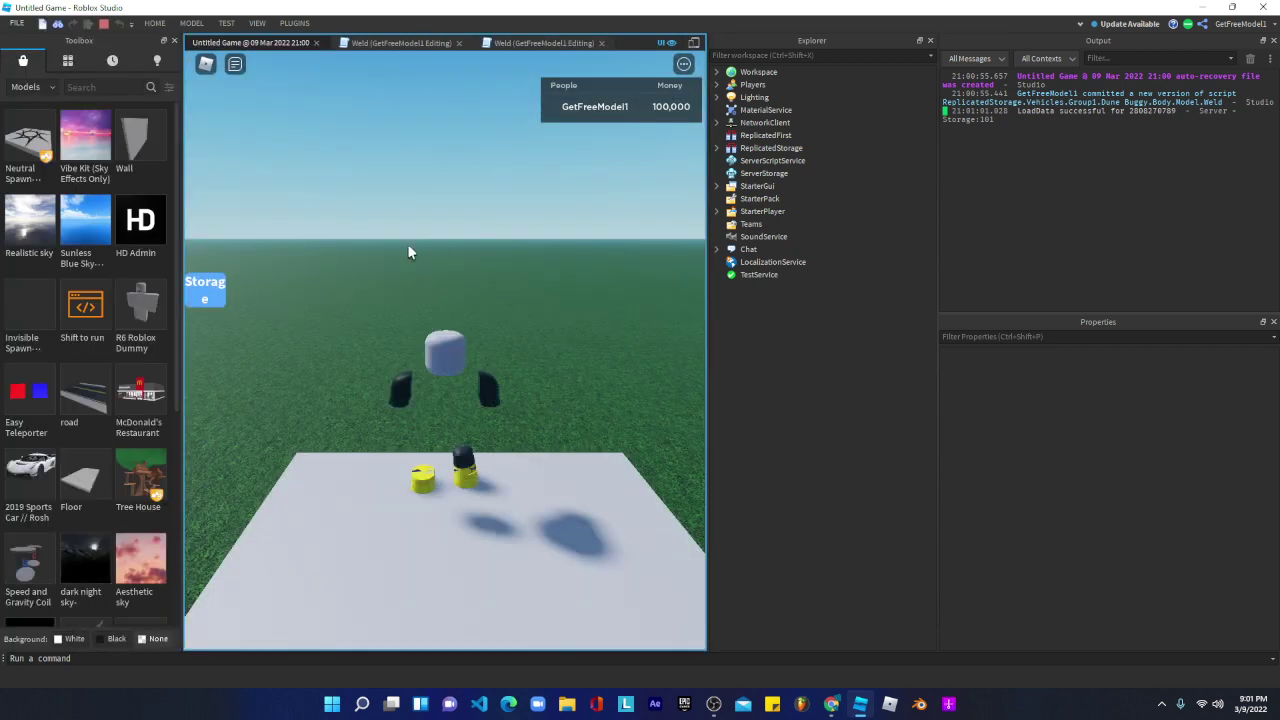
- Hide the Toolbox during the playtest, open the Car Dealership through Storage and browse the vehicles for sale
{"action": "left_click", "coordinate": [174, 41]}
{"action": "left_click", "coordinate": [40, 291]}
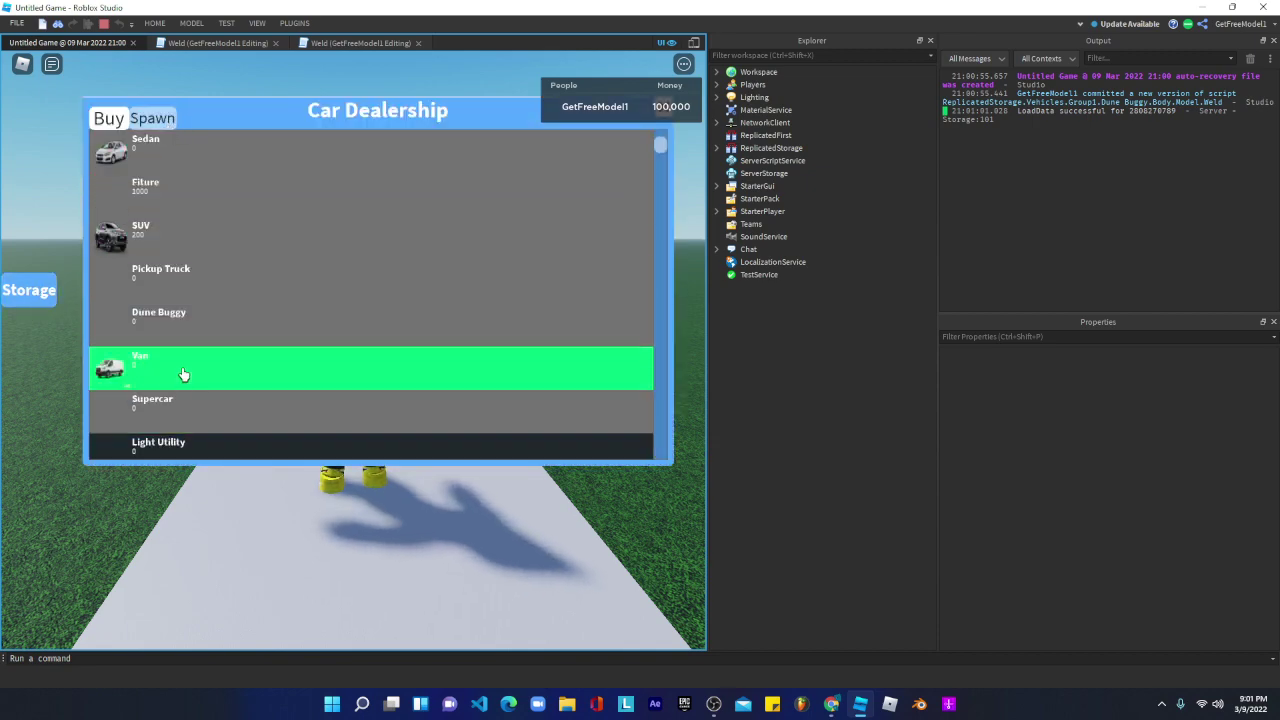
{"action": "scroll", "coordinate": [180, 371], "scroll_direction": "down", "scroll_amount": 3}
{"action": "scroll", "coordinate": [217, 198], "scroll_direction": "down", "scroll_amount": 3}
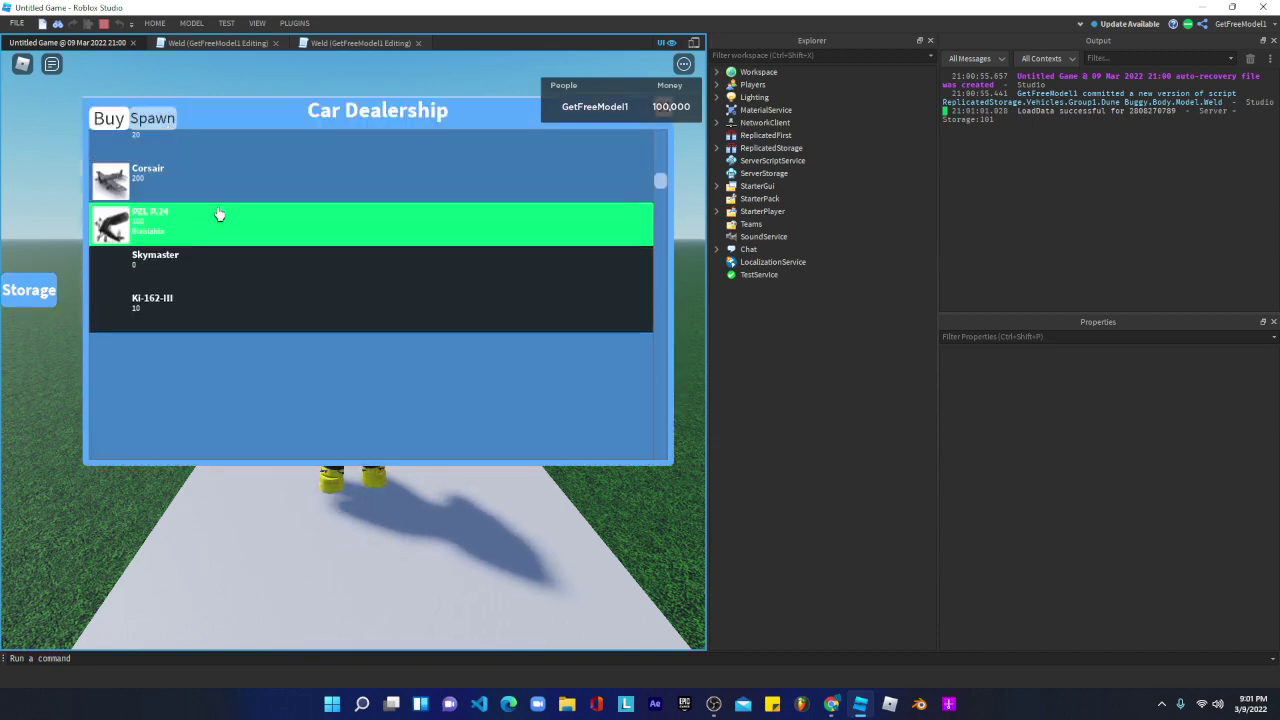
{"action": "scroll", "coordinate": [227, 282], "scroll_direction": "up", "scroll_amount": 5}
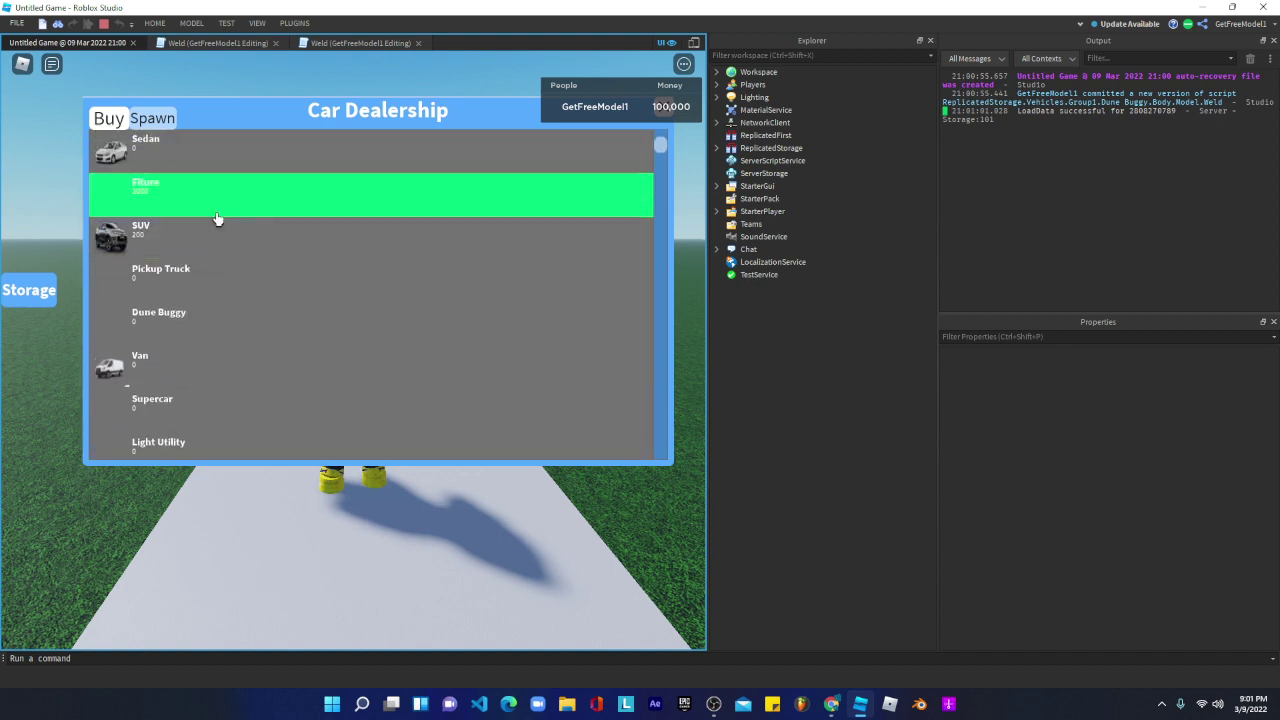
- Check the Sedan's booster graph, decline its purchase, and bring up the Pickup Truck's purchase prompt and booster graph
{"action": "left_click", "coordinate": [221, 172]}
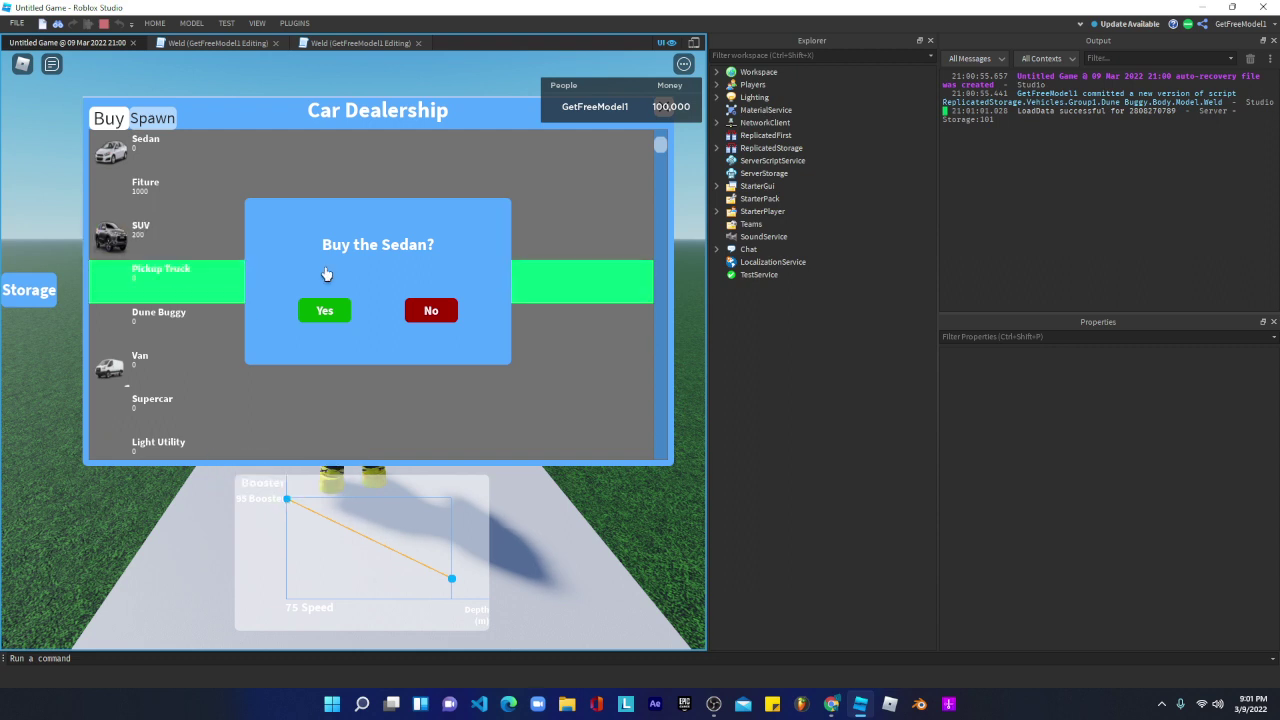
{"action": "left_click", "coordinate": [432, 312]}
{"action": "left_click", "coordinate": [230, 283]}
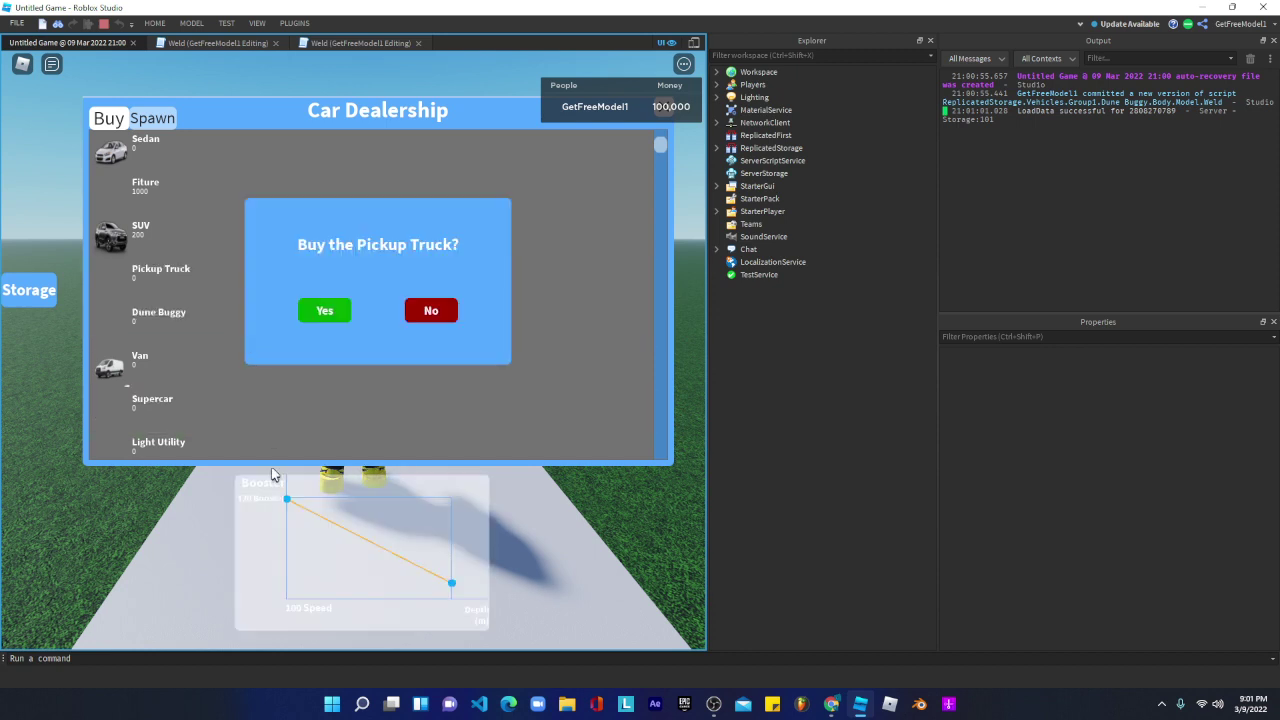